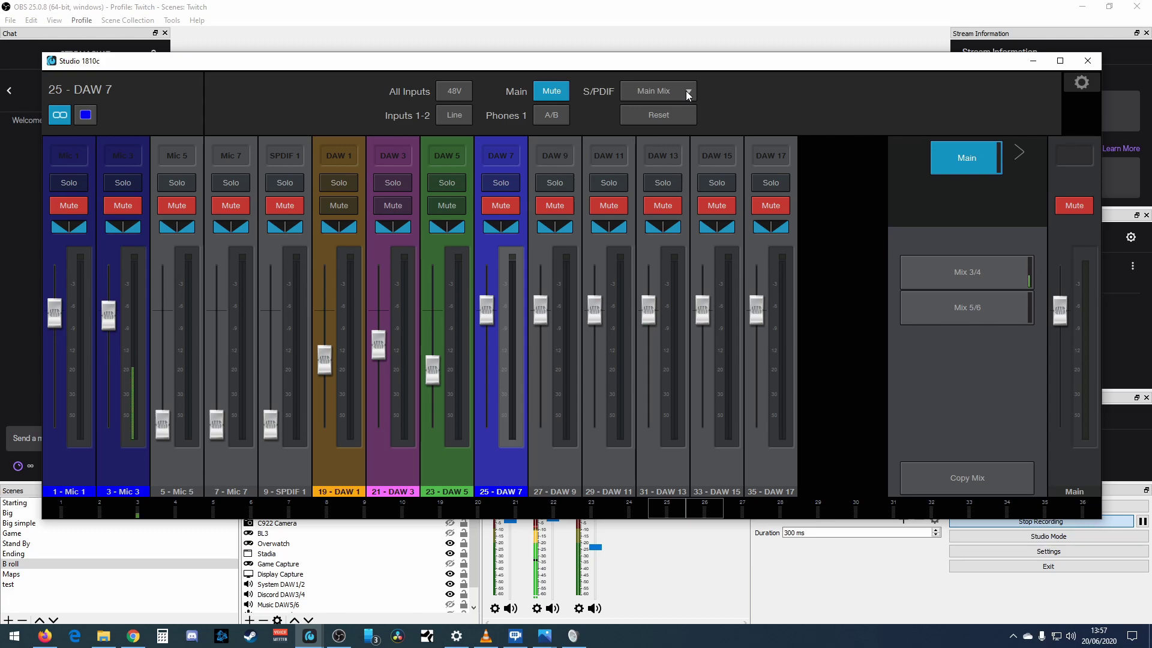
Step: Examine the S/PDIF source options in the Studio 1810c mixer and reposition the mixer window
{"action": "left_click", "coordinate": [687, 96]}
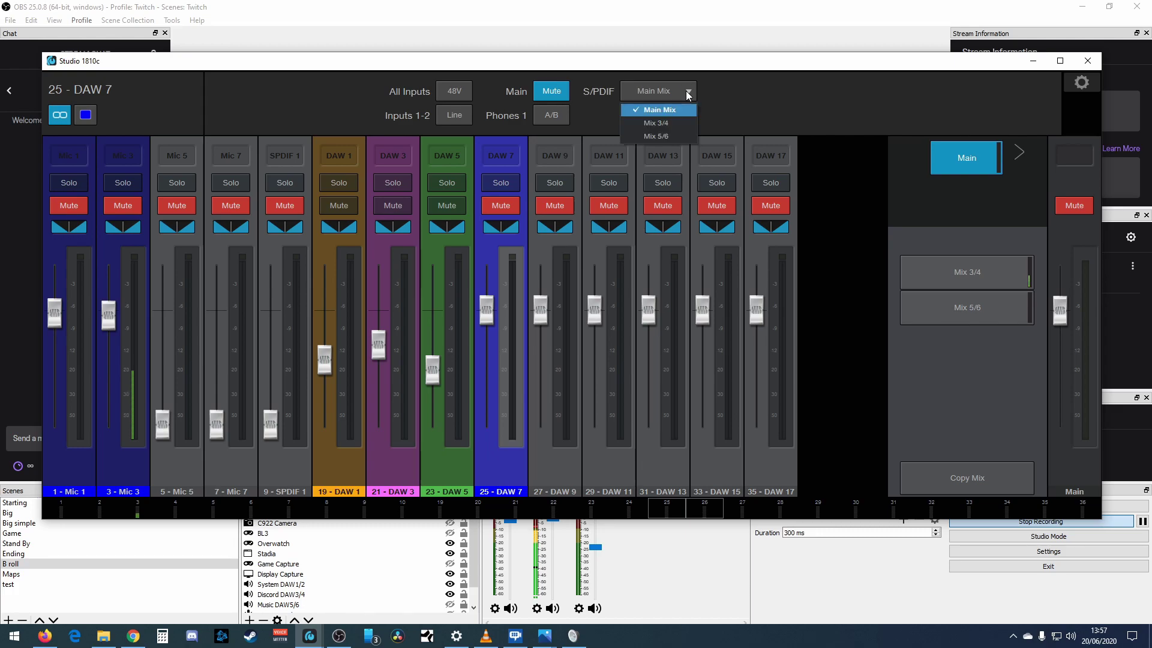
{"action": "left_click", "coordinate": [688, 96]}
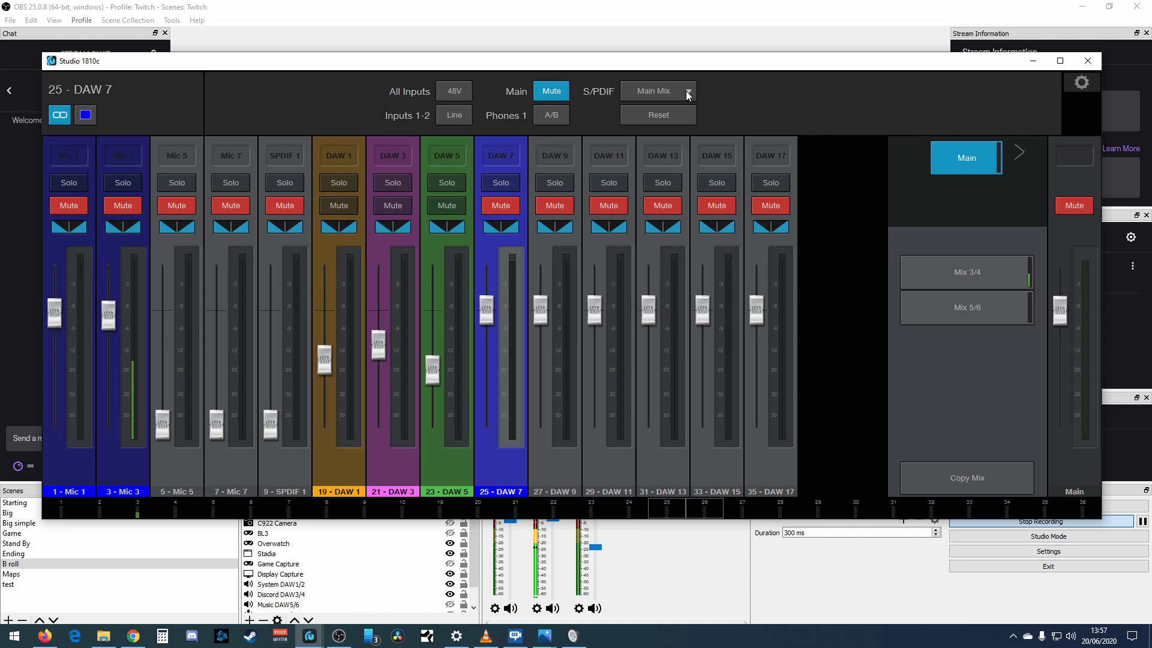
{"action": "left_click_drag", "start_coordinate": [574, 66], "coordinate": [560, 82]}
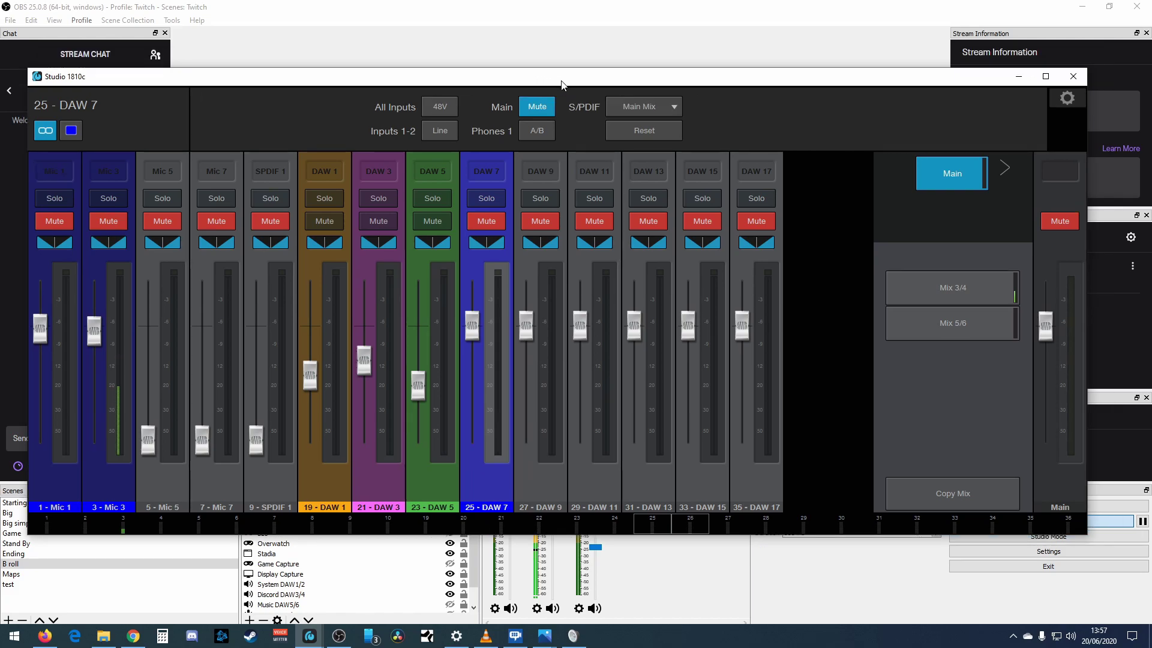
Step: Switch to Universal Control and examine the Loopback options available for the Studio 1810c
{"action": "key", "text": "alt+Tab"}
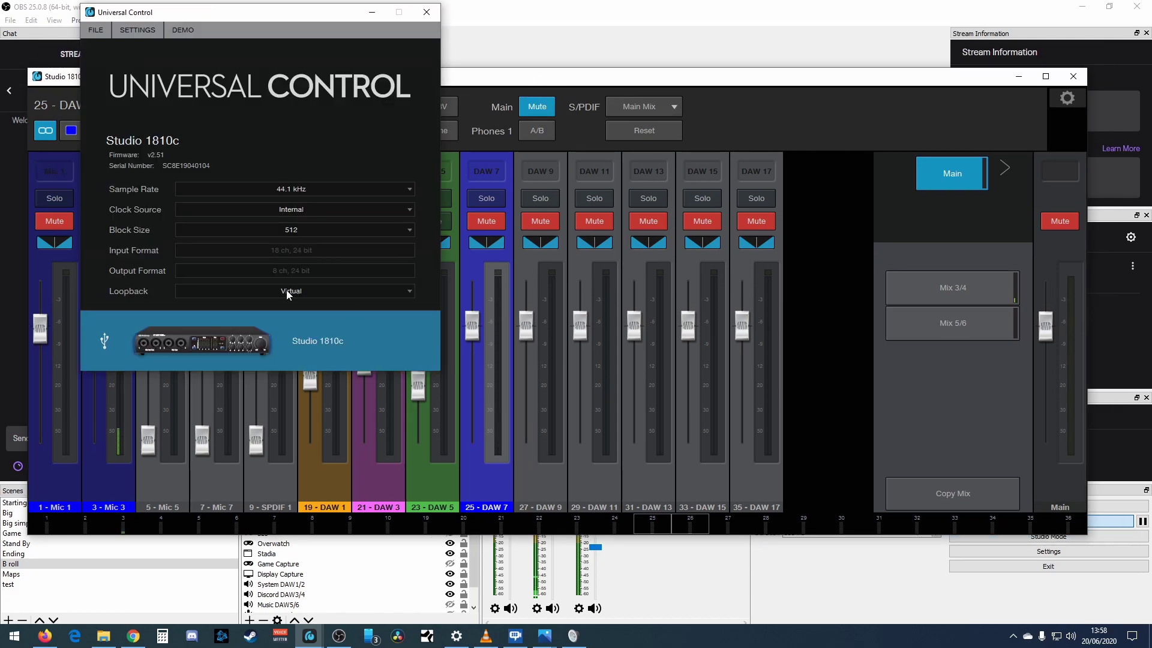
{"action": "left_click", "coordinate": [347, 290]}
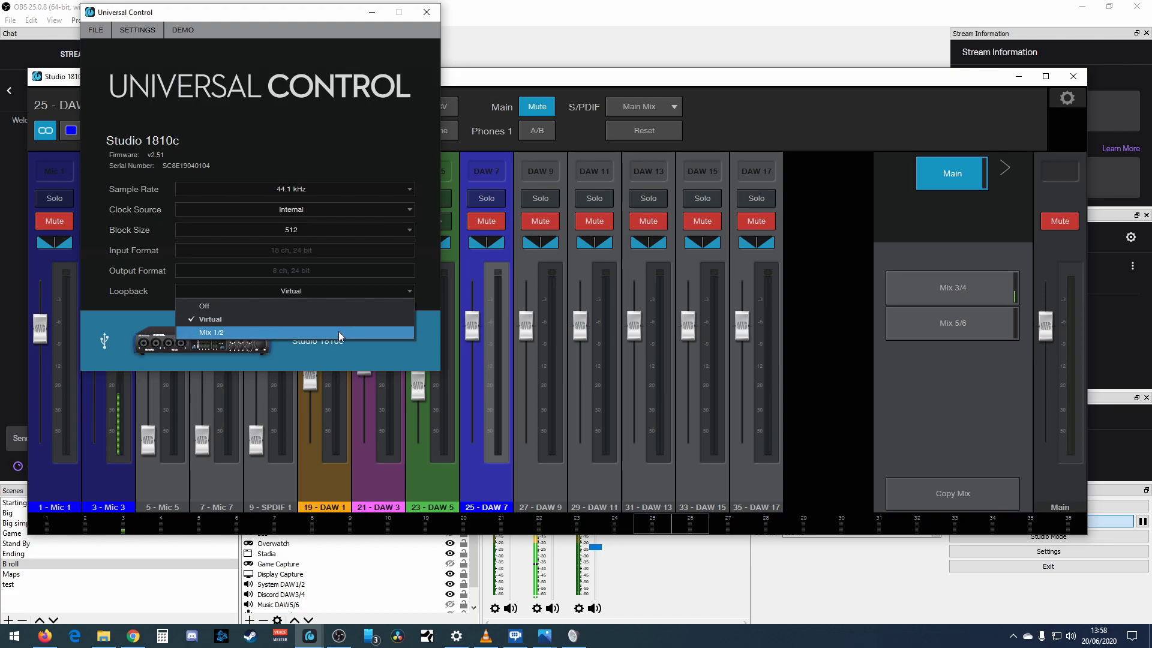
{"action": "left_click", "coordinate": [729, 260]}
{"action": "left_click", "coordinate": [407, 292]}
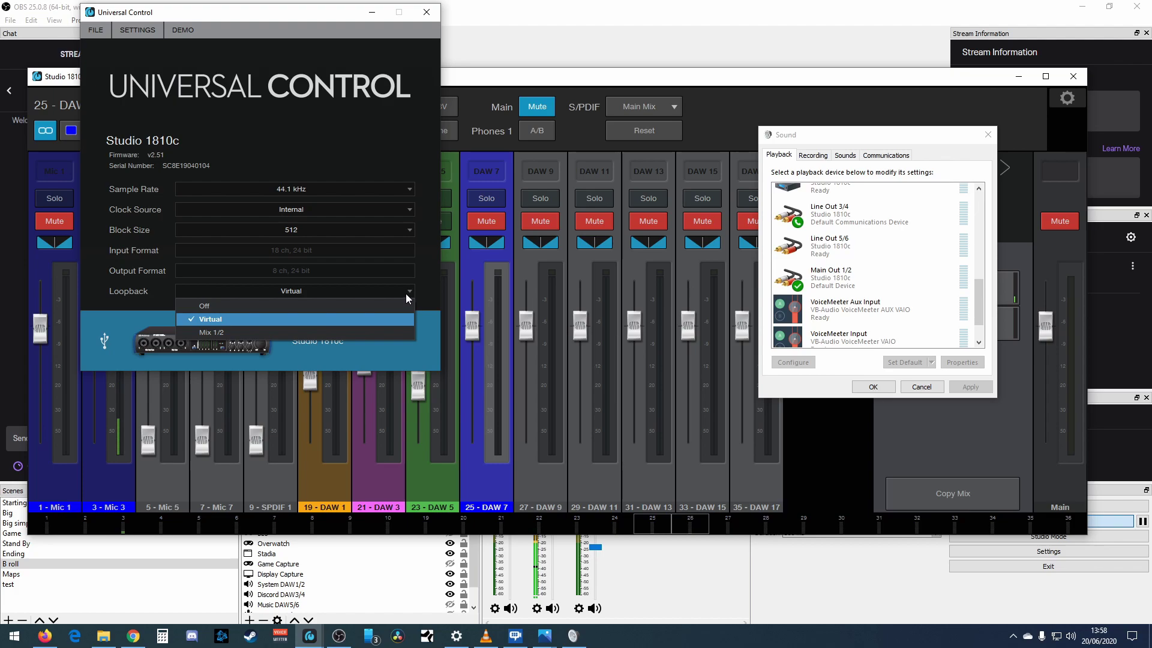
{"action": "left_click", "coordinate": [405, 292]}
Step: Review the Studio 1810c outputs among the Windows playback devices
{"action": "scroll", "coordinate": [938, 270], "scroll_direction": "up", "scroll_amount": 1}
{"action": "scroll", "coordinate": [938, 272], "scroll_direction": "up", "scroll_amount": 4}
{"action": "mouse_move", "coordinate": [977, 269]}
{"action": "left_mouse_down"}
{"action": "mouse_move", "coordinate": [978, 200]}
{"action": "mouse_move", "coordinate": [979, 309]}
{"action": "mouse_move", "coordinate": [979, 282]}
{"action": "left_mouse_up"}
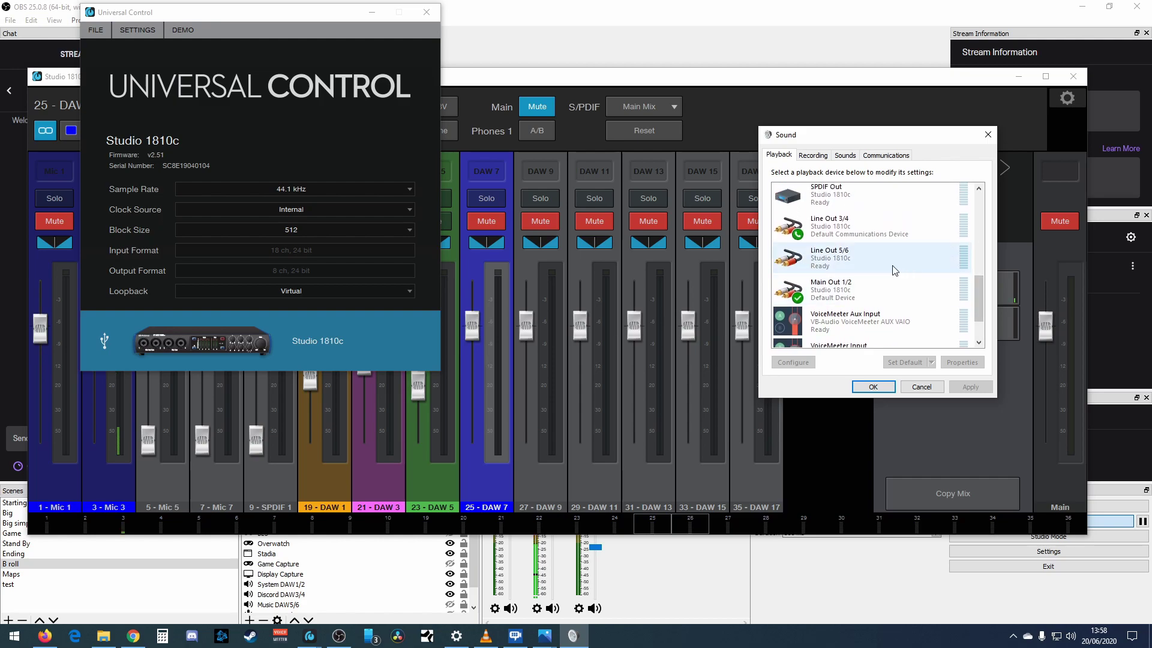
{"action": "scroll", "coordinate": [861, 273], "scroll_direction": "up", "scroll_amount": 1}
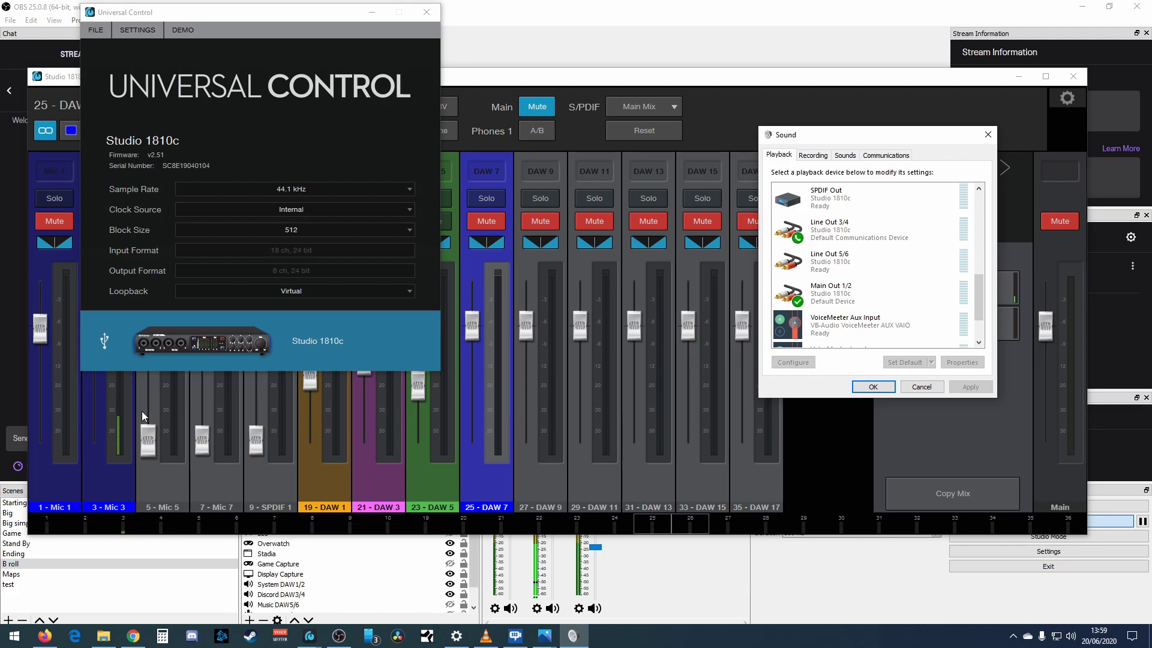
Step: Set the Studio 1810c loopback to Virtual and minimize Universal Control
{"action": "left_click", "coordinate": [326, 293]}
{"action": "left_click", "coordinate": [318, 315]}
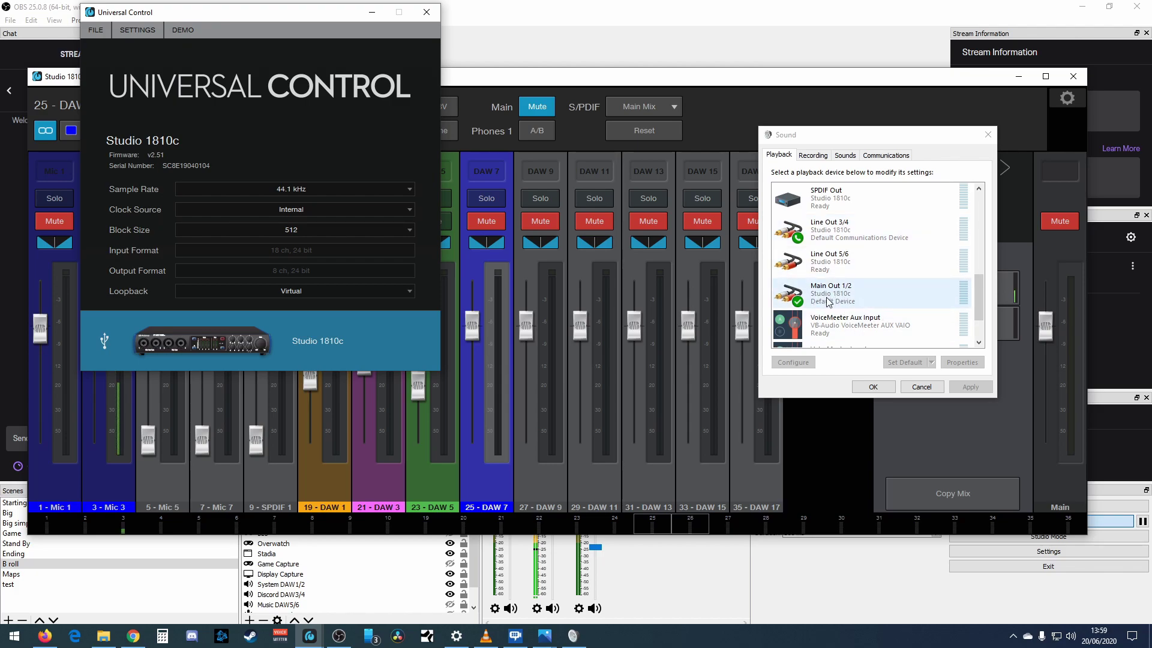
{"action": "left_click", "coordinate": [372, 12]}
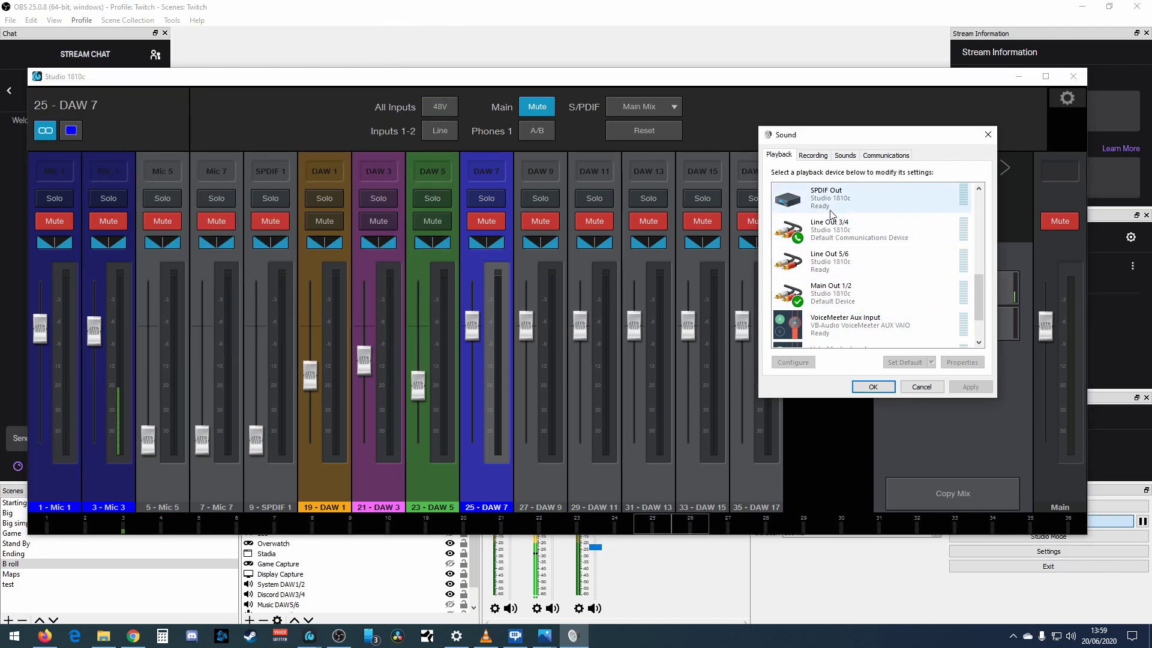
Step: Review the Studio 1810c recording devices, return to the playback devices and select Main Out 1/2
{"action": "left_click", "coordinate": [812, 157]}
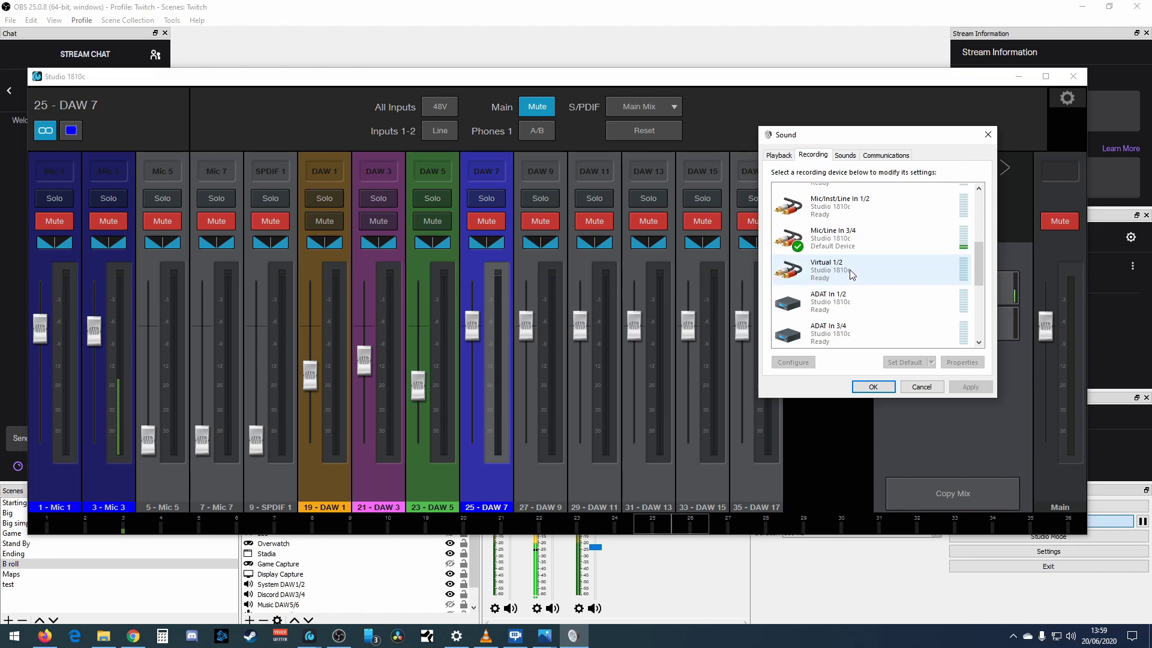
{"action": "scroll", "coordinate": [843, 240], "scroll_direction": "up", "scroll_amount": 1}
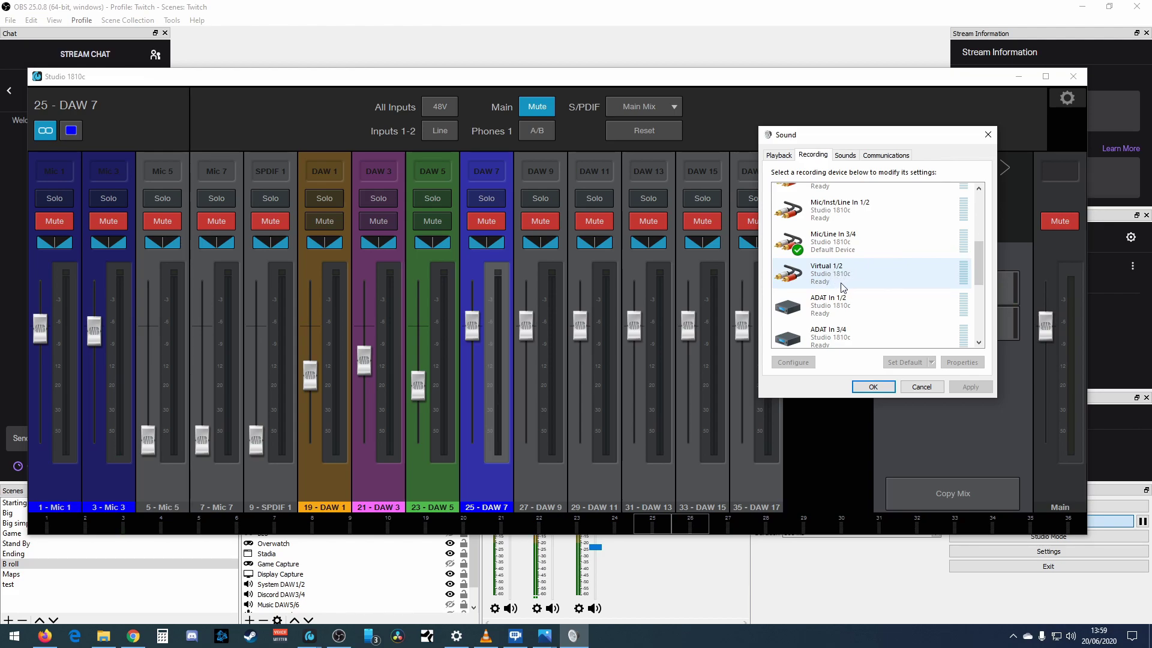
{"action": "left_click", "coordinate": [781, 155]}
{"action": "scroll", "coordinate": [861, 285], "scroll_direction": "up", "scroll_amount": 1}
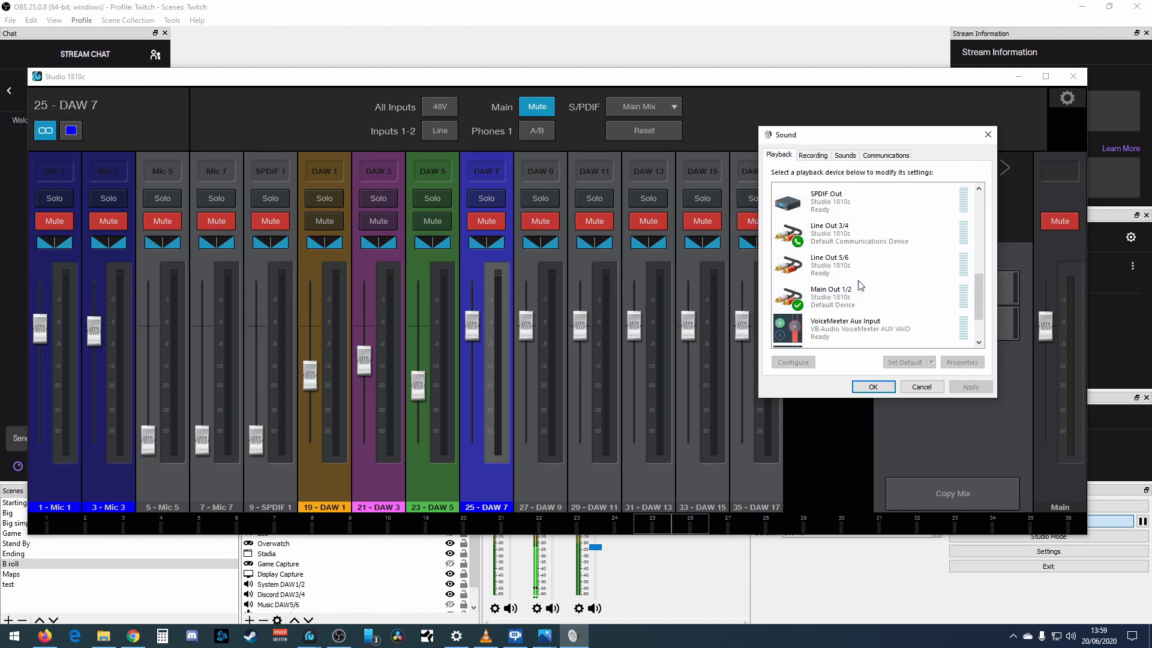
{"action": "left_click", "coordinate": [828, 307]}
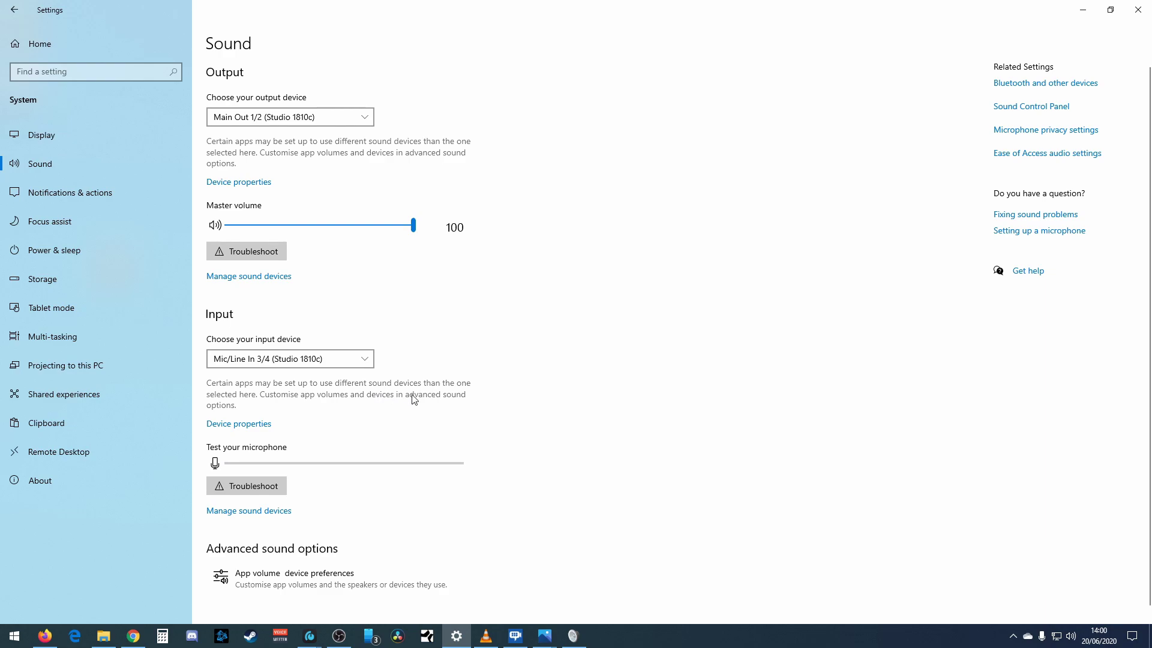
Step: Open the per-app volume and device preferences and set Mozilla Firefox's output to Line Out 5/6 (Studio 1810c)
{"action": "scroll", "coordinate": [522, 457], "scroll_direction": "down", "scroll_amount": 1}
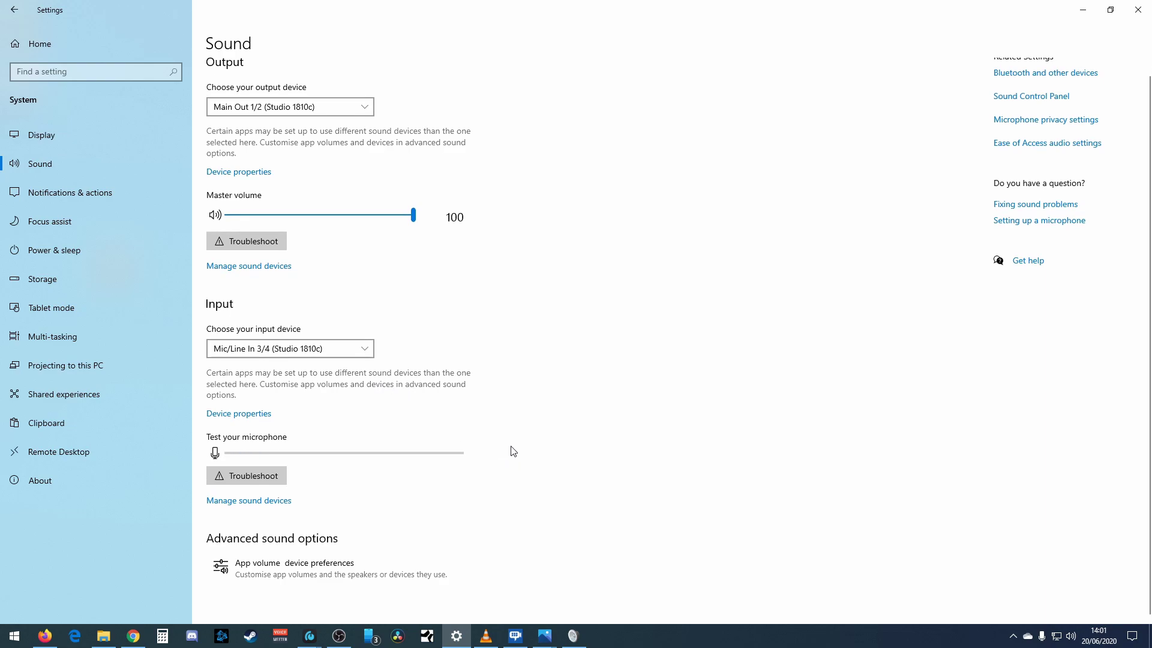
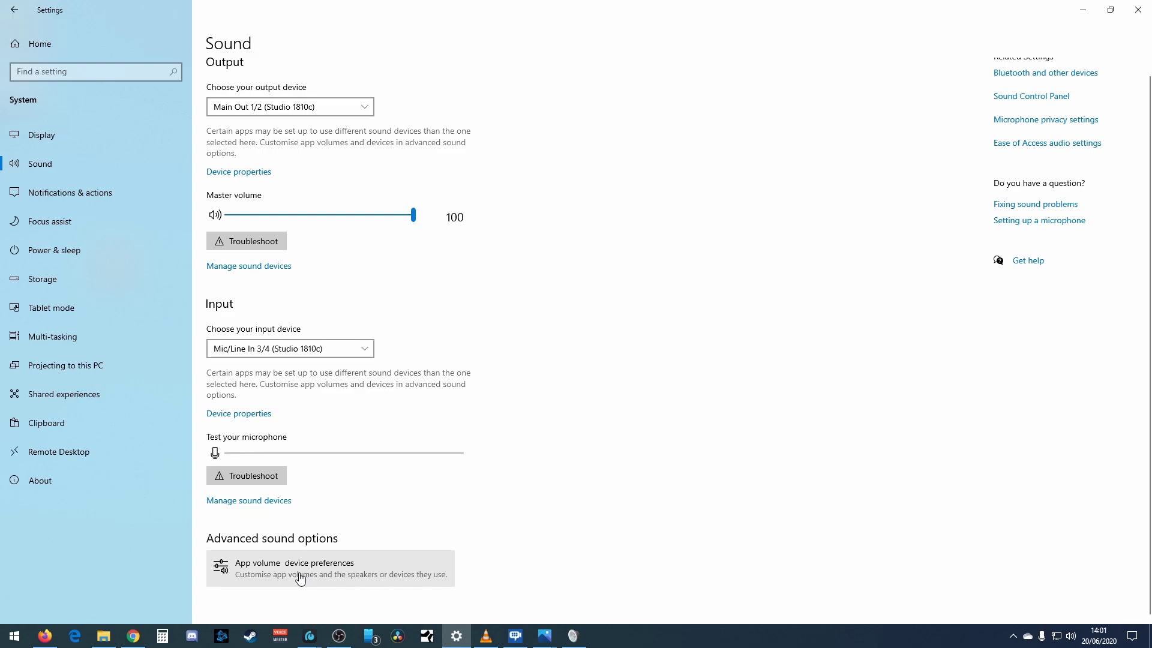
{"action": "left_click", "coordinate": [300, 578]}
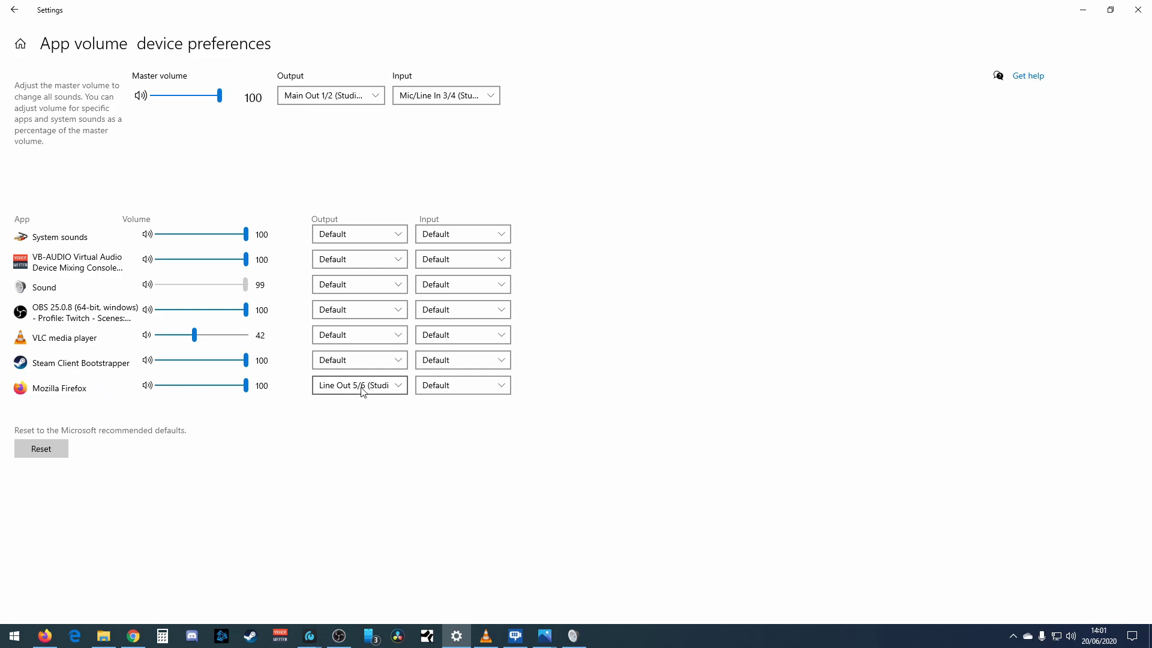
{"action": "left_click", "coordinate": [401, 390]}
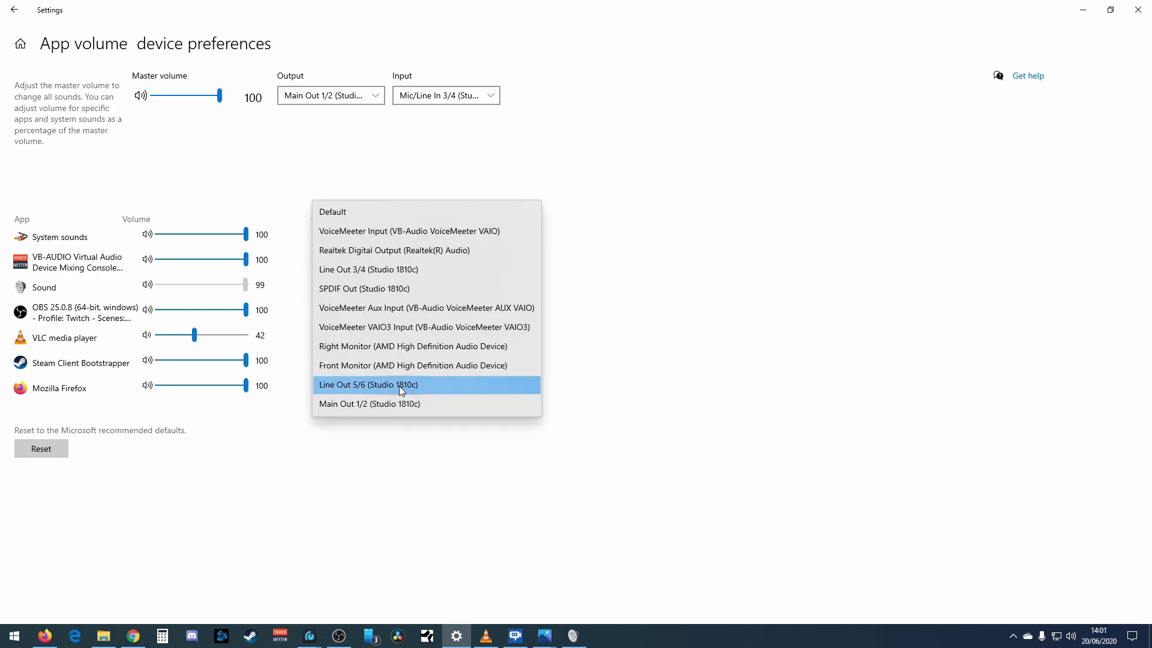
{"action": "left_click", "coordinate": [393, 388]}
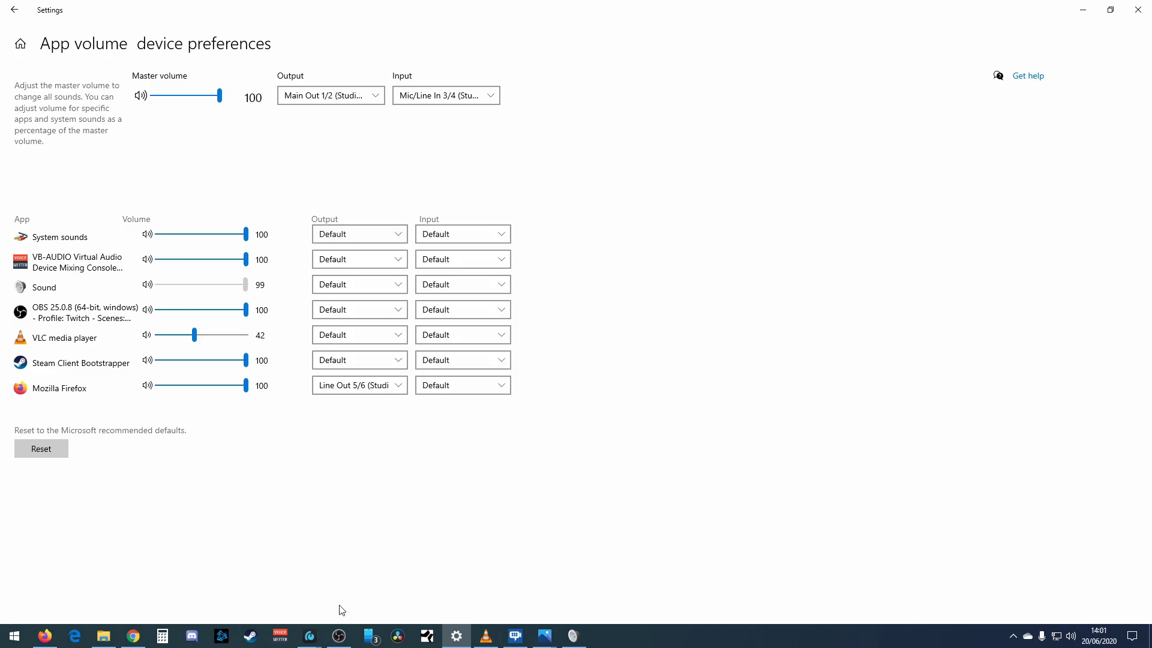
Step: Bring up the Studio 1810c mixer to examine its DAW channels, and minimize it again
{"action": "mouse_move", "coordinate": [309, 635]}
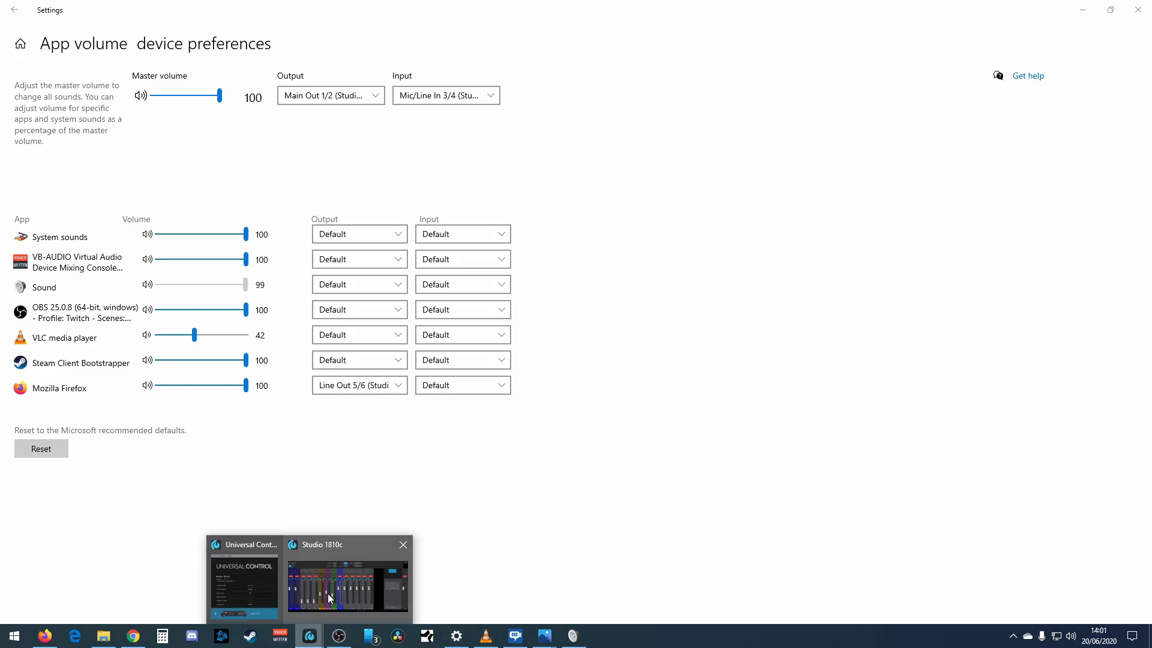
{"action": "left_click", "coordinate": [361, 549]}
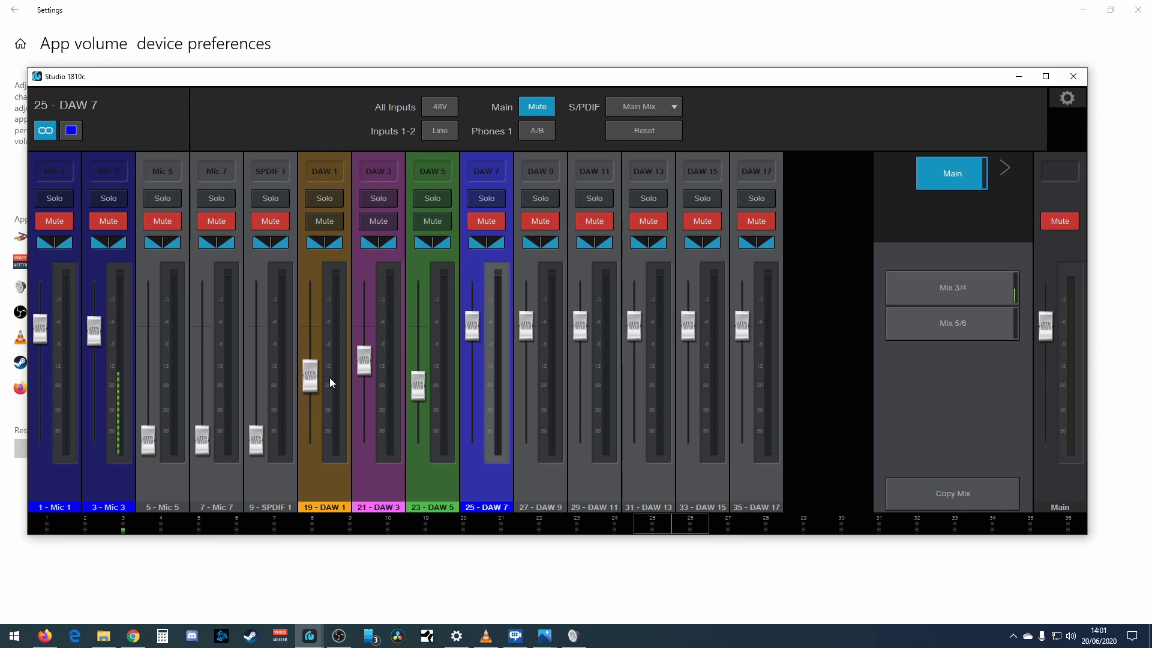
{"action": "scroll", "coordinate": [431, 200], "scroll_direction": "up", "scroll_amount": 1}
{"action": "scroll", "coordinate": [426, 340], "scroll_direction": "down", "scroll_amount": 1}
{"action": "left_click", "coordinate": [1018, 77]}
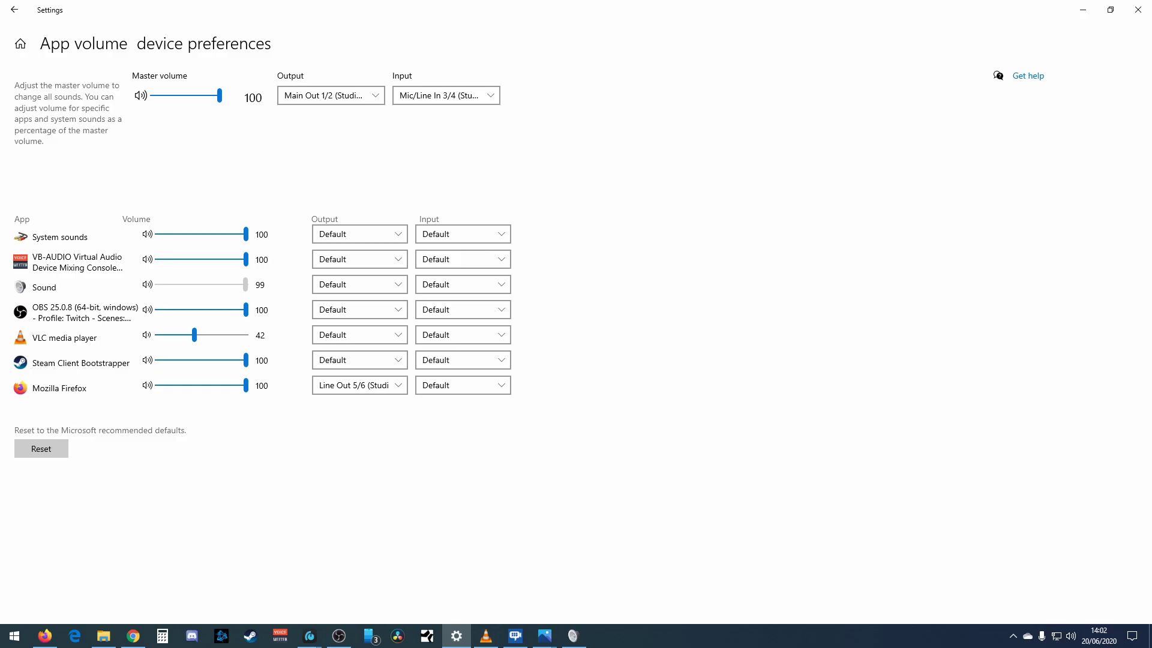
Step: Switch to Discord and open its Voice & Video settings to view the input and output devices
{"action": "key", "text": "alt+Tab"}
{"action": "left_click", "coordinate": [312, 294]}
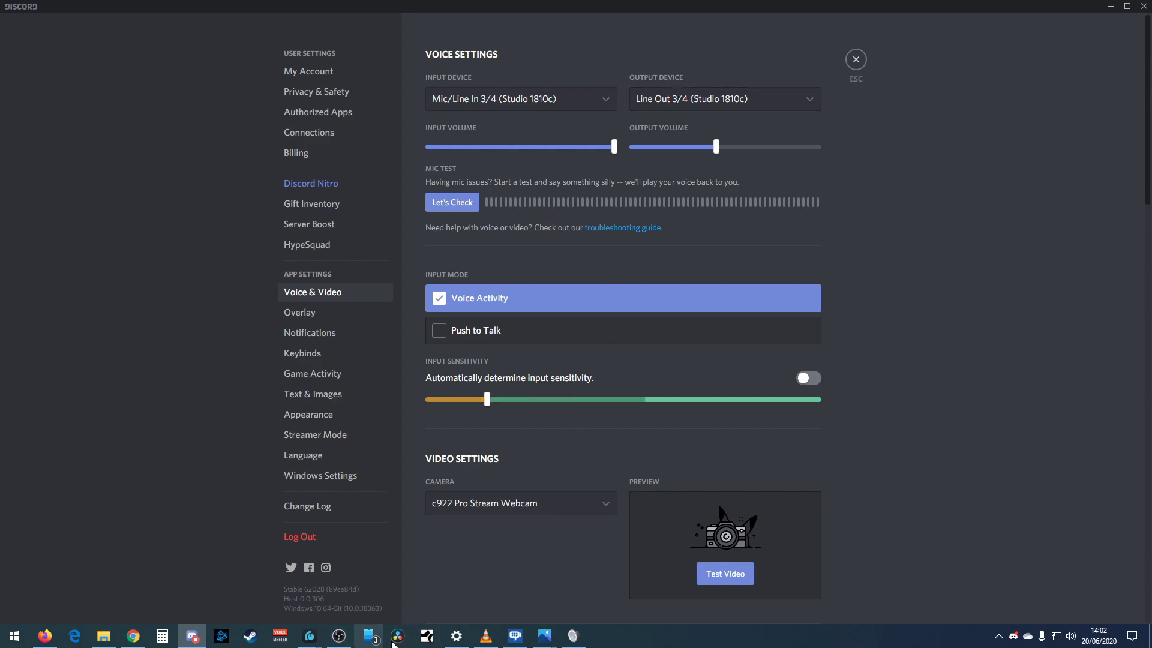
Step: Bring up the Studio 1810c mixer and compare the channel levels and mutes of Mix 3/4 with the Main mix
{"action": "mouse_move", "coordinate": [310, 636]}
{"action": "left_click", "coordinate": [353, 555]}
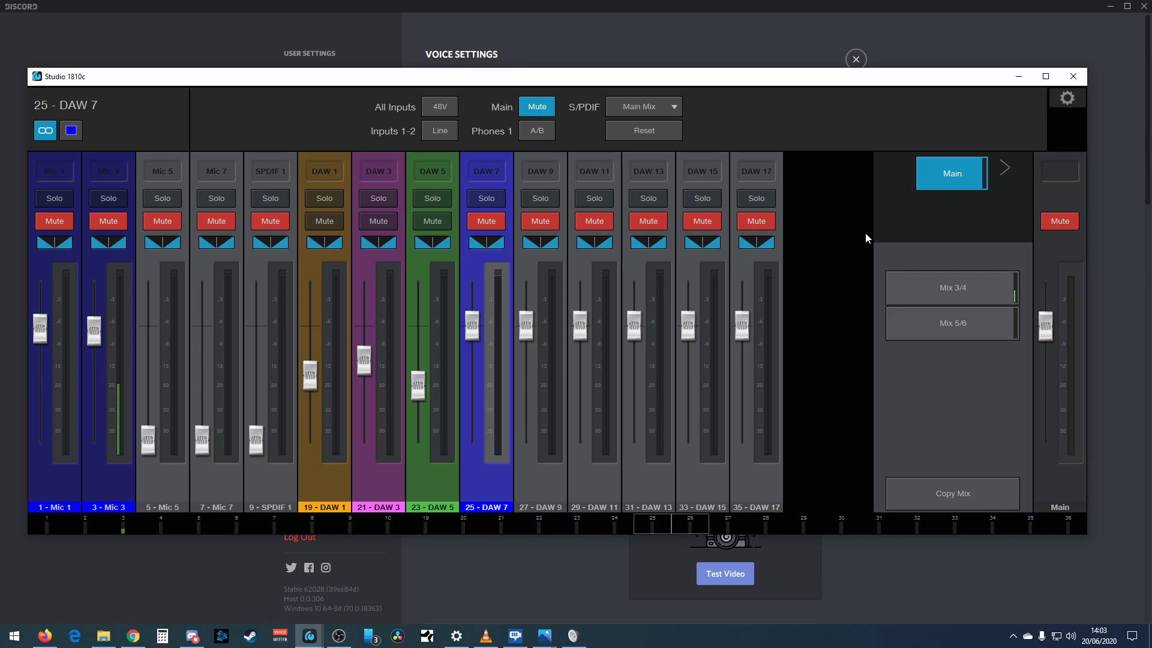
{"action": "left_click", "coordinate": [931, 287]}
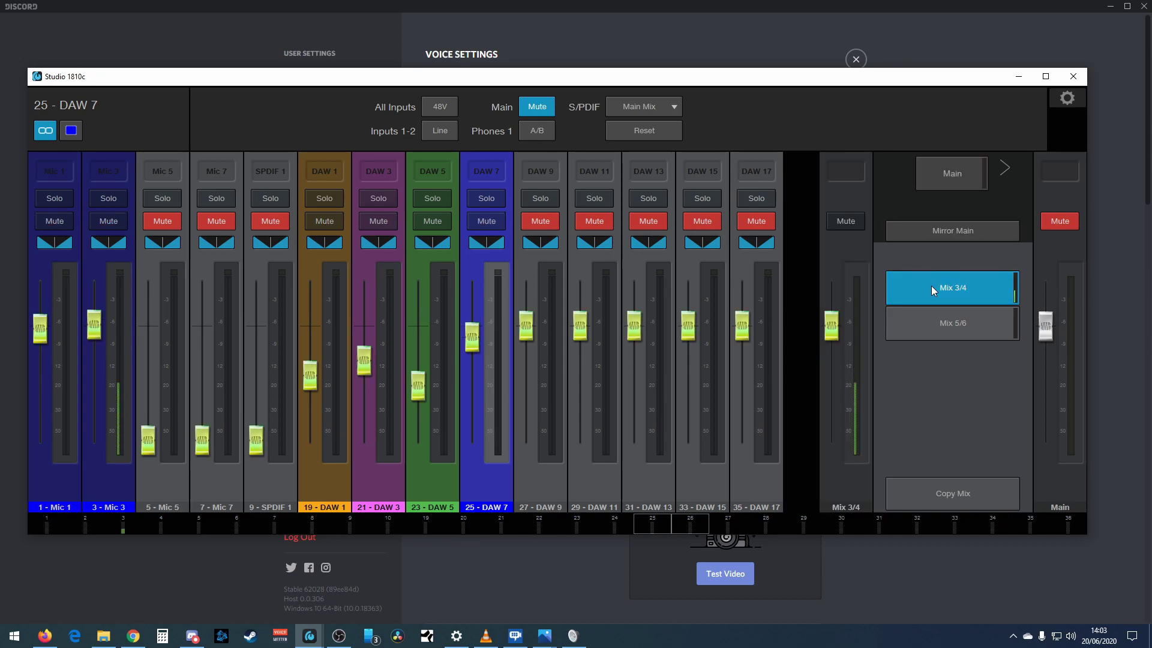
{"action": "left_click", "coordinate": [948, 180]}
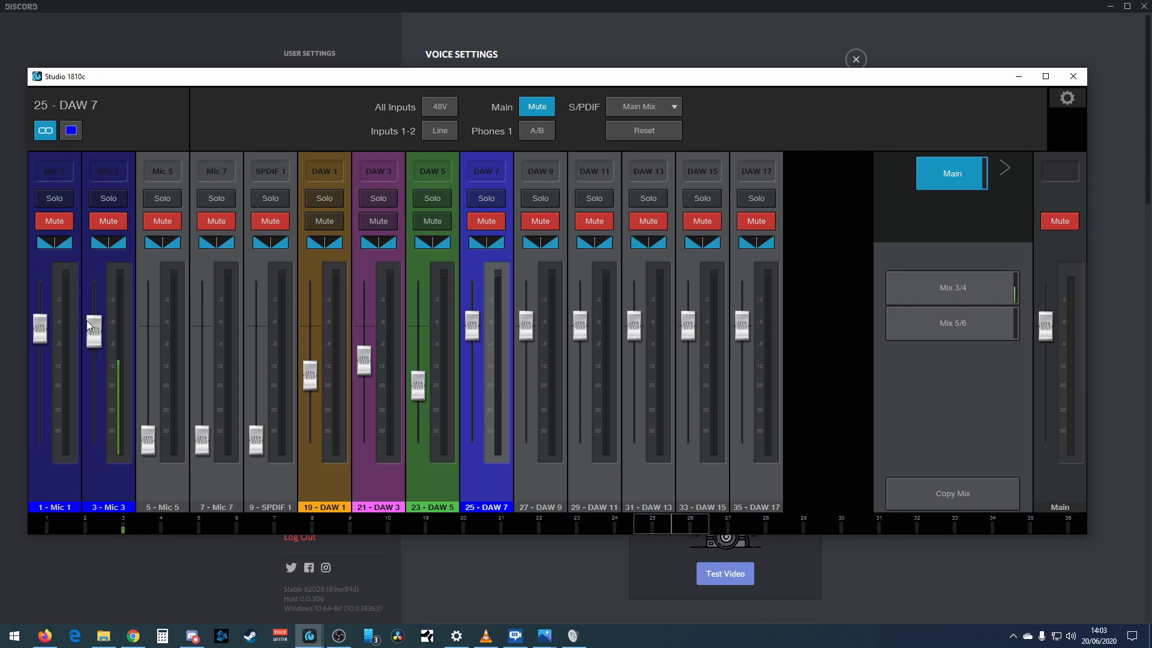
{"action": "left_click", "coordinate": [932, 293]}
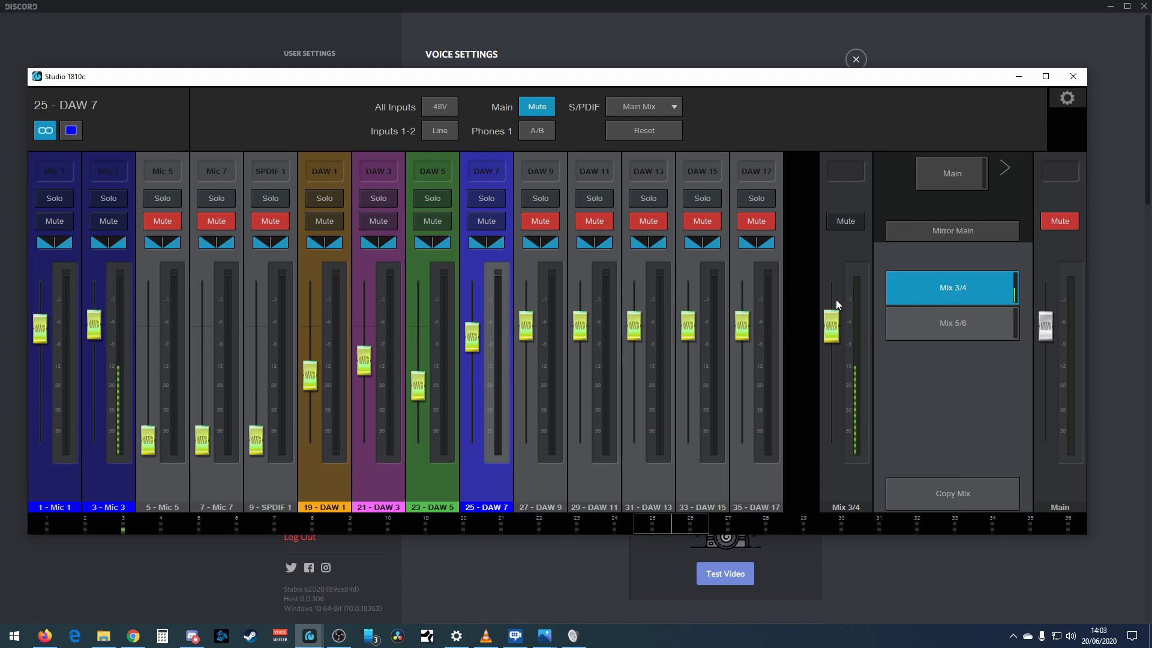
{"action": "left_click", "coordinate": [952, 173]}
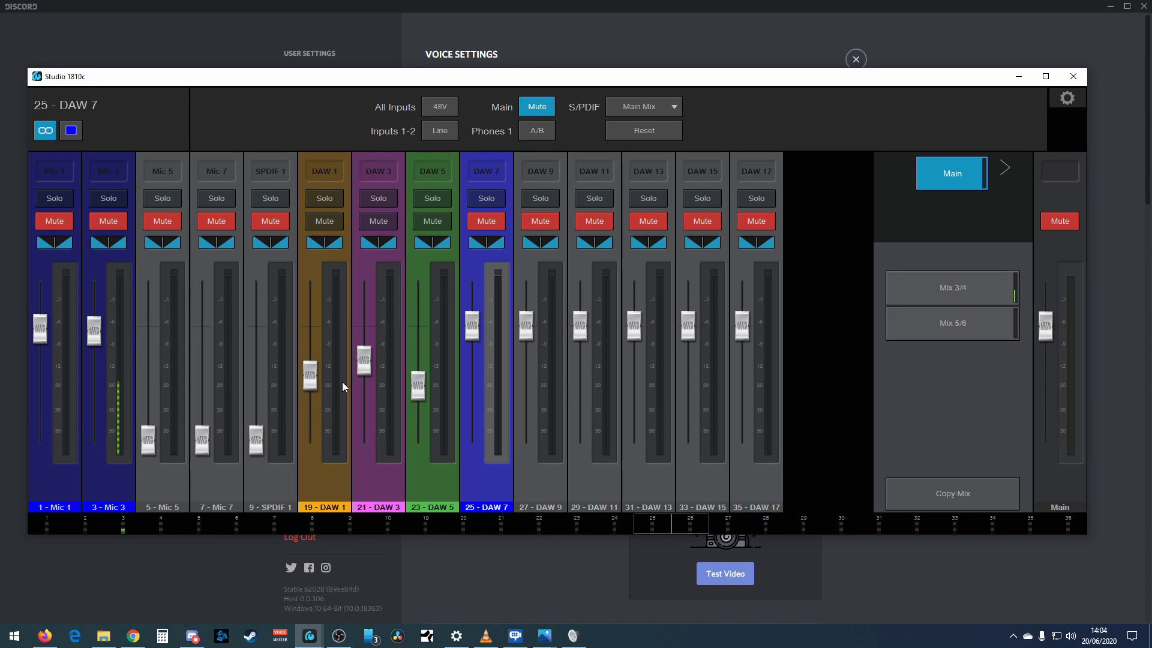
Step: Minimize the open Settings and Discord windows and switch to OBS
{"action": "key", "text": "alt+Tab"}
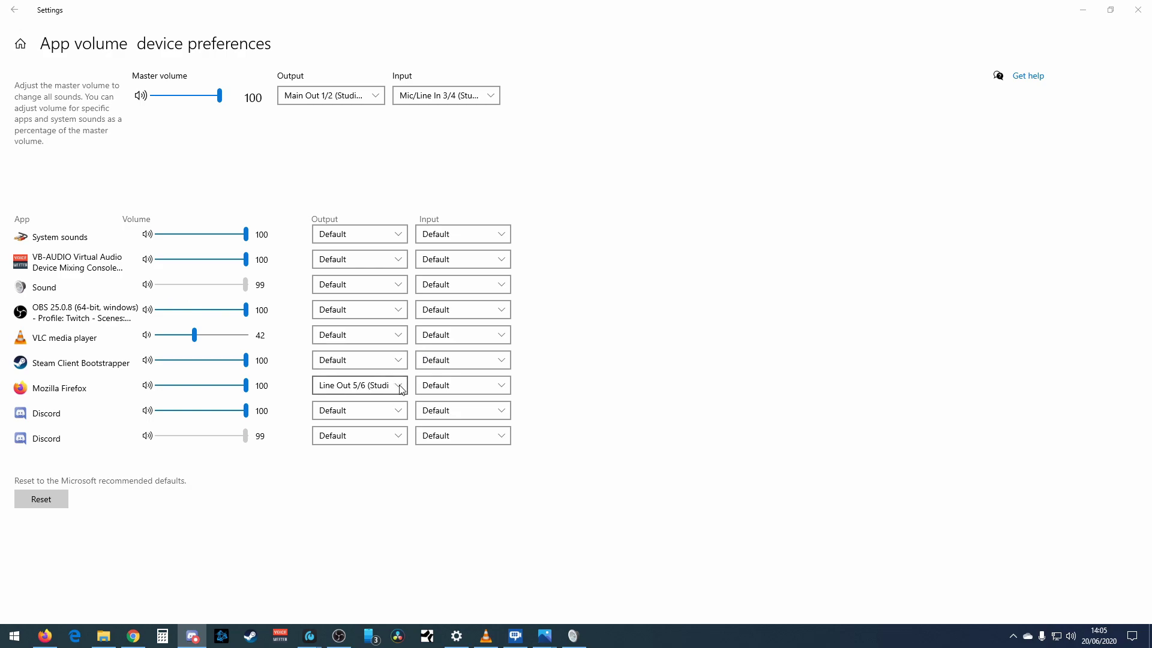
{"action": "left_click", "coordinate": [1086, 11]}
{"action": "left_click", "coordinate": [1085, 11]}
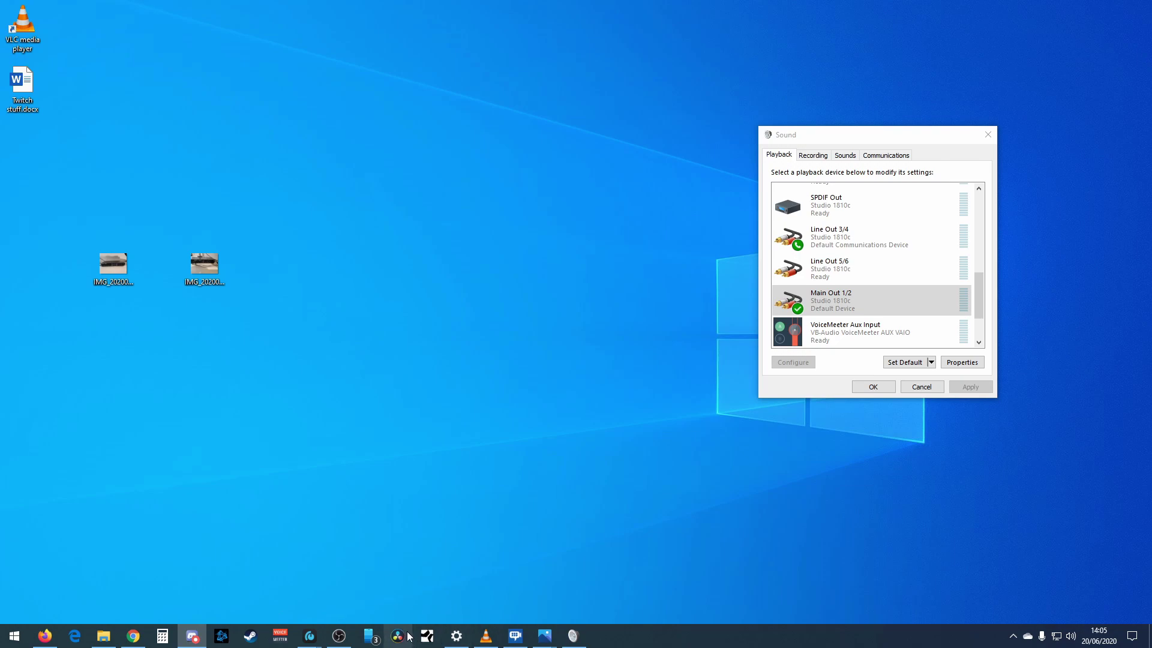
{"action": "left_click", "coordinate": [337, 637]}
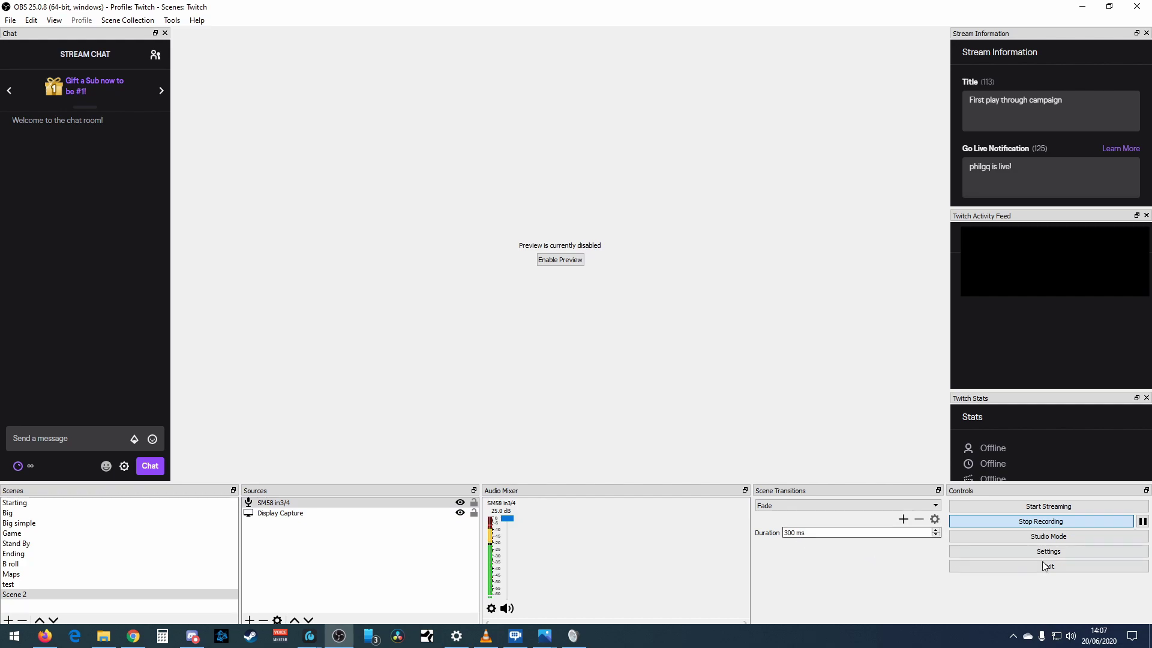
Step: Open the OBS audio settings and set the Desktop Audio device to Main Out 1/2 (Studio 1810c)
{"action": "left_click", "coordinate": [1061, 551]}
{"action": "left_click", "coordinate": [999, 552]}
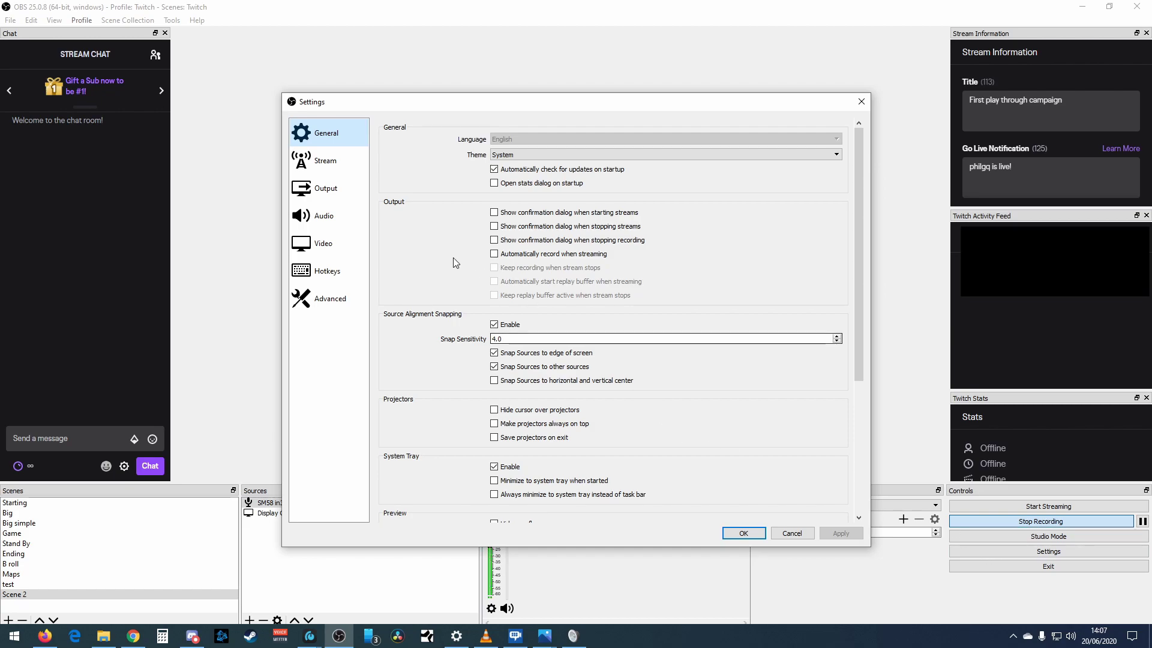
{"action": "left_click", "coordinate": [326, 222]}
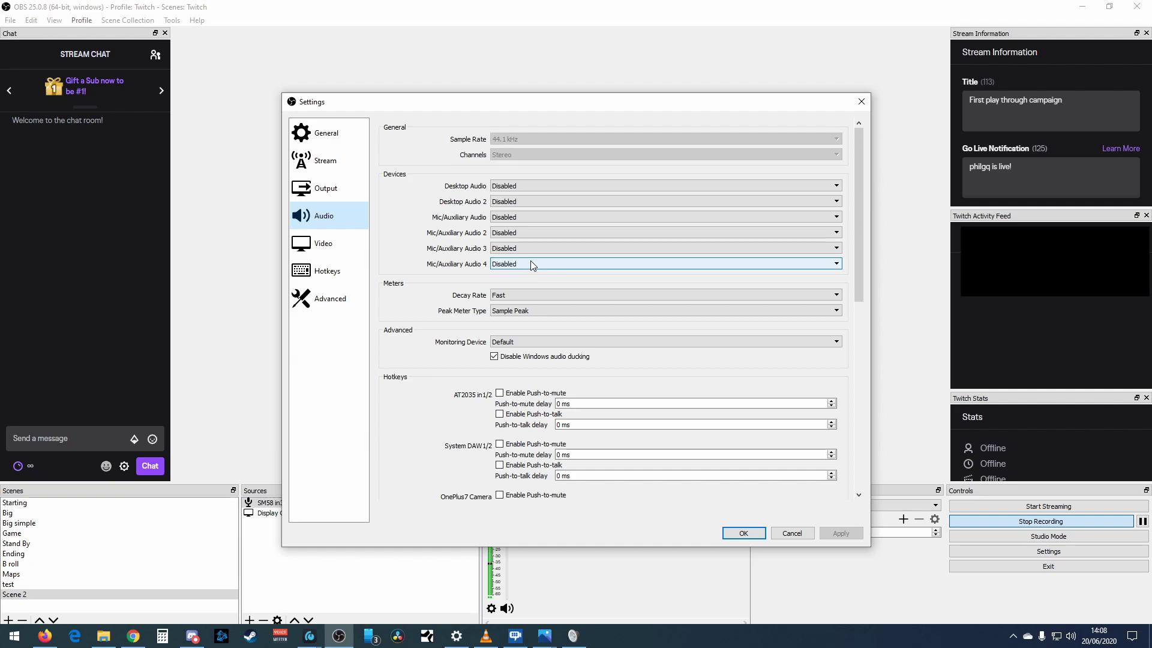
{"action": "left_click", "coordinate": [518, 186]}
{"action": "left_click", "coordinate": [519, 186]}
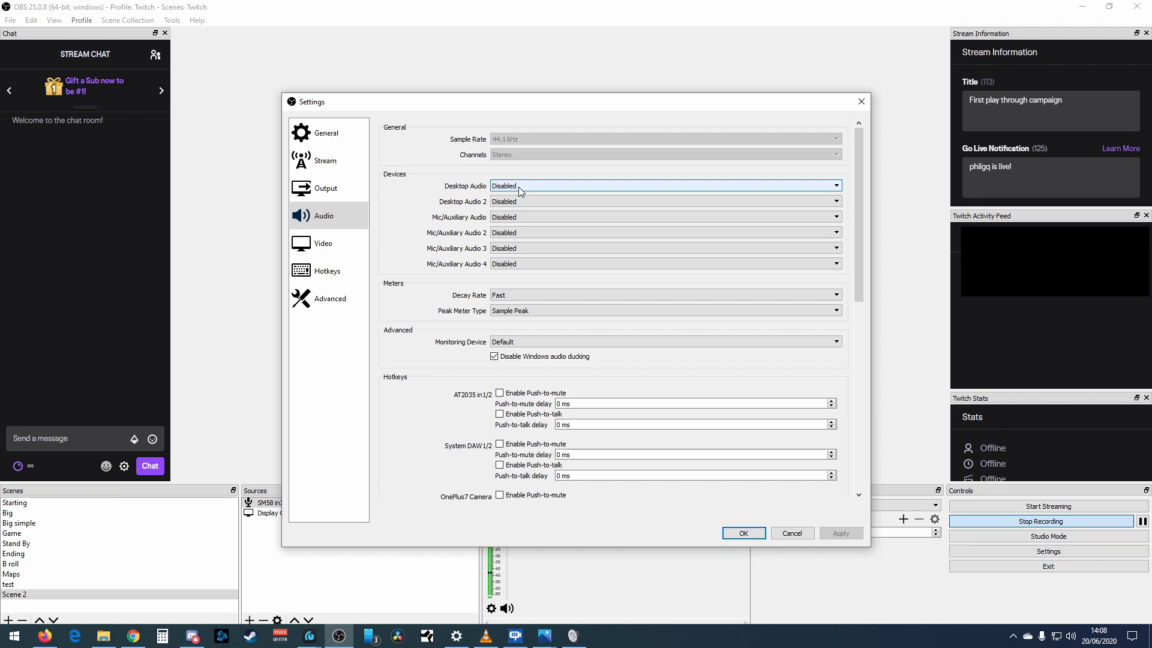
{"action": "left_click", "coordinate": [518, 186]}
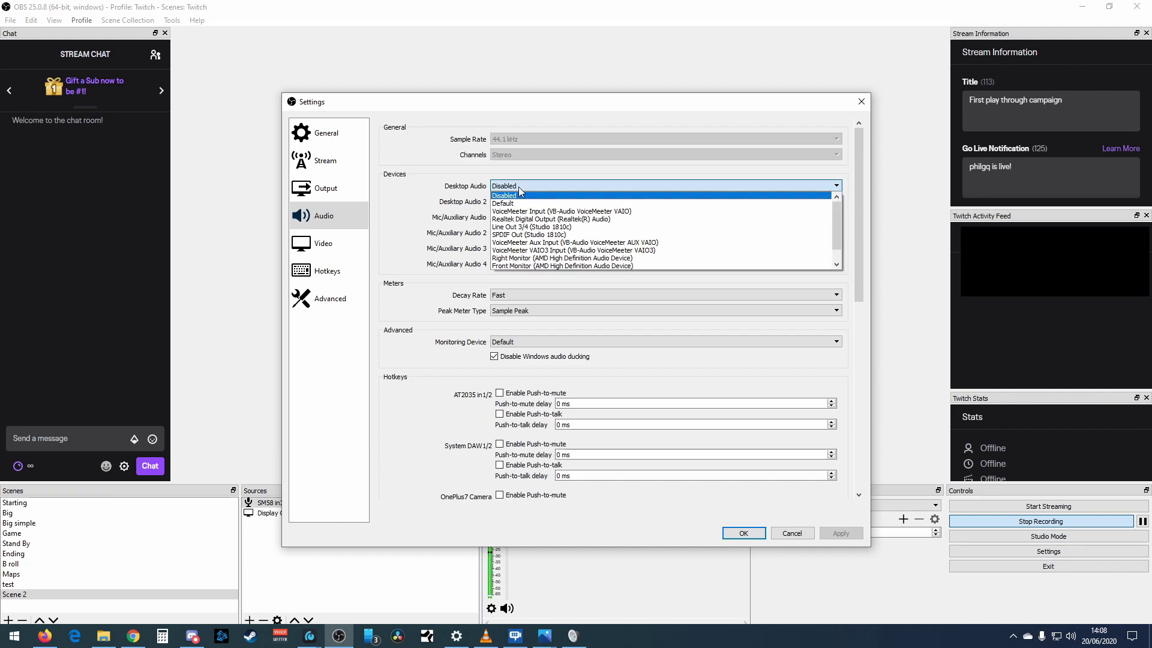
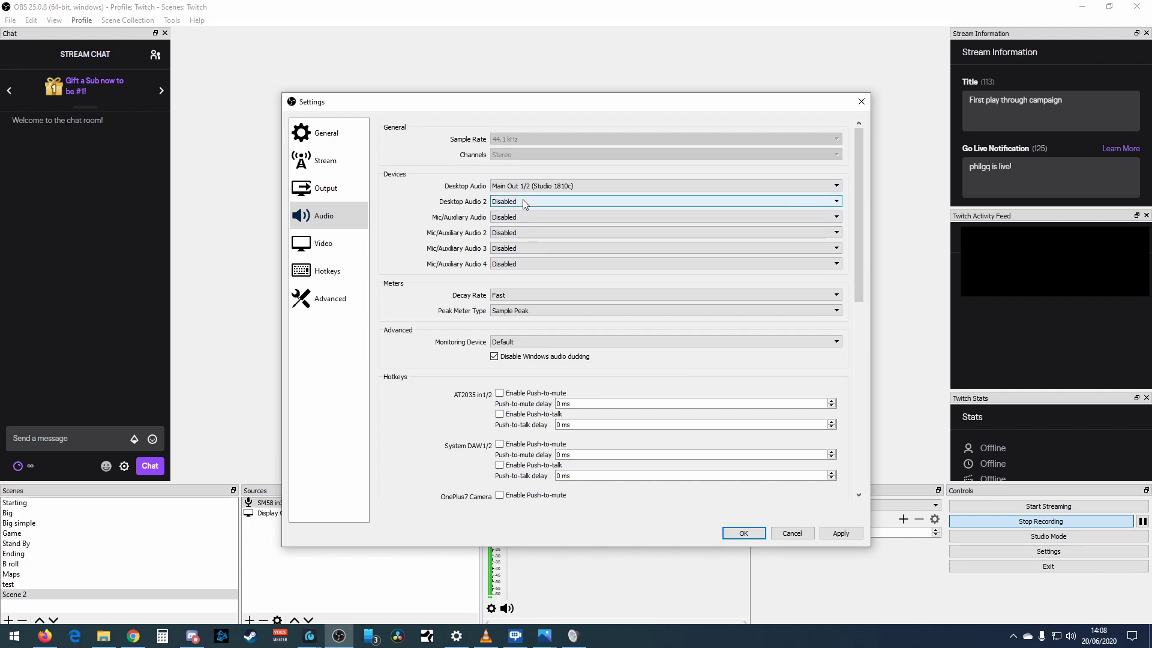
Step: Set Desktop Audio 2 to Line Out 3/4 (Studio 1810c) and Mic/Auxiliary Audio to Mic/Inst/Line In 1/2 (Studio 1810c)
{"action": "left_click", "coordinate": [523, 200]}
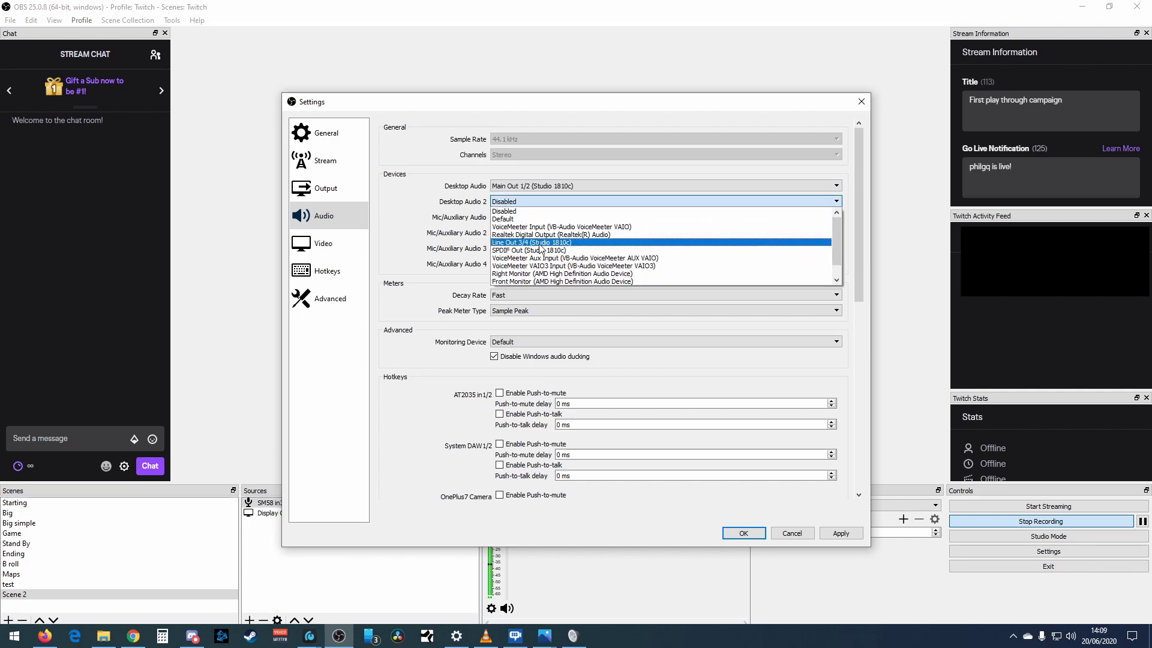
{"action": "left_click", "coordinate": [539, 243]}
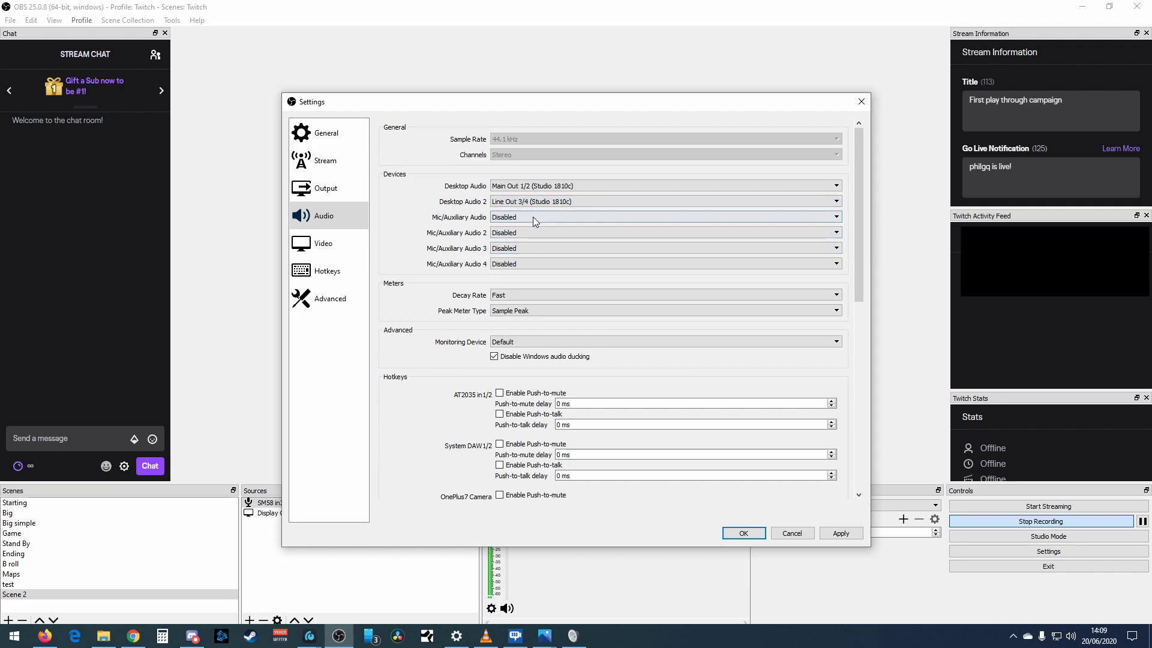
{"action": "left_click", "coordinate": [532, 217]}
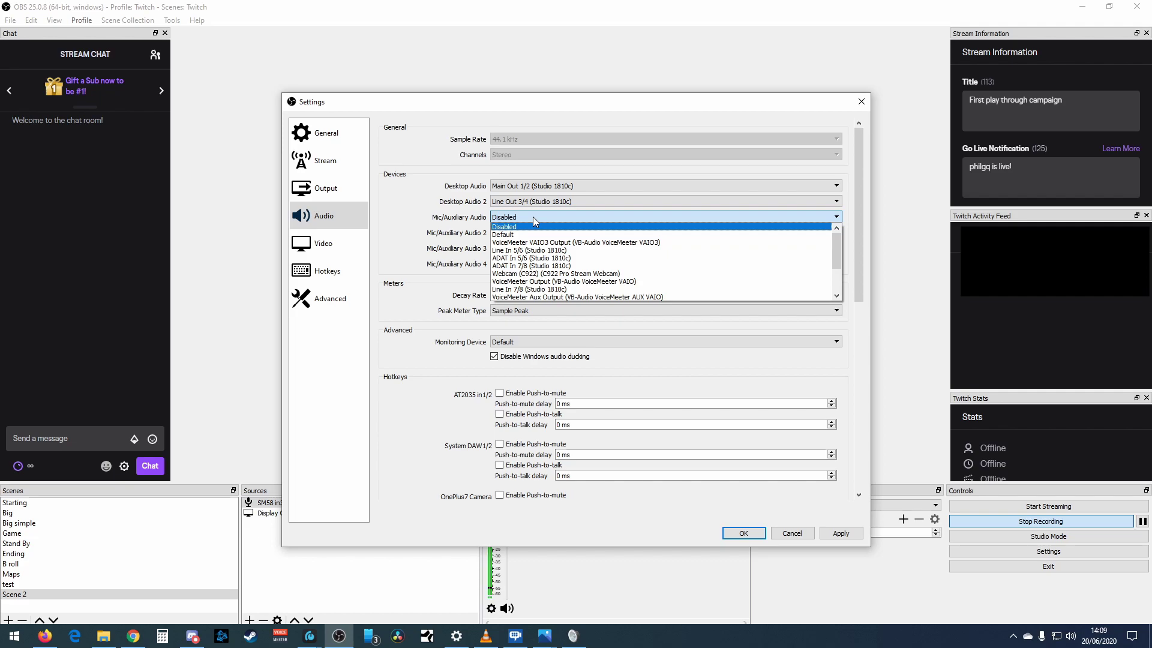
{"action": "scroll", "coordinate": [534, 252], "scroll_direction": "down", "scroll_amount": 2}
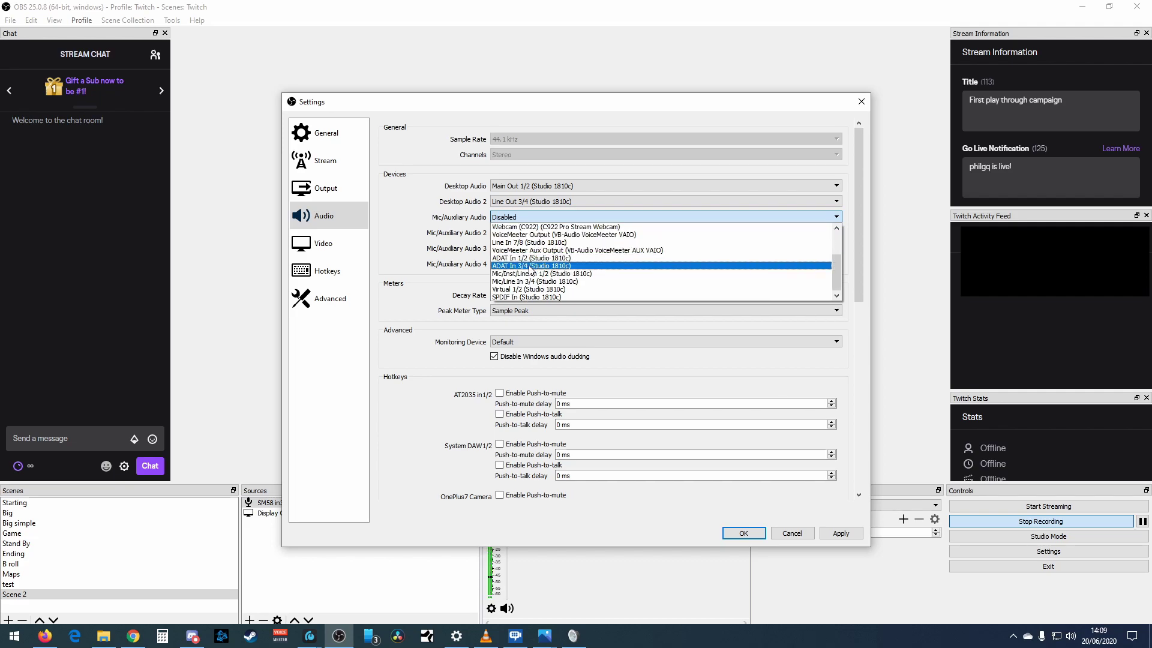
{"action": "scroll", "coordinate": [530, 270], "scroll_direction": "up", "scroll_amount": 2}
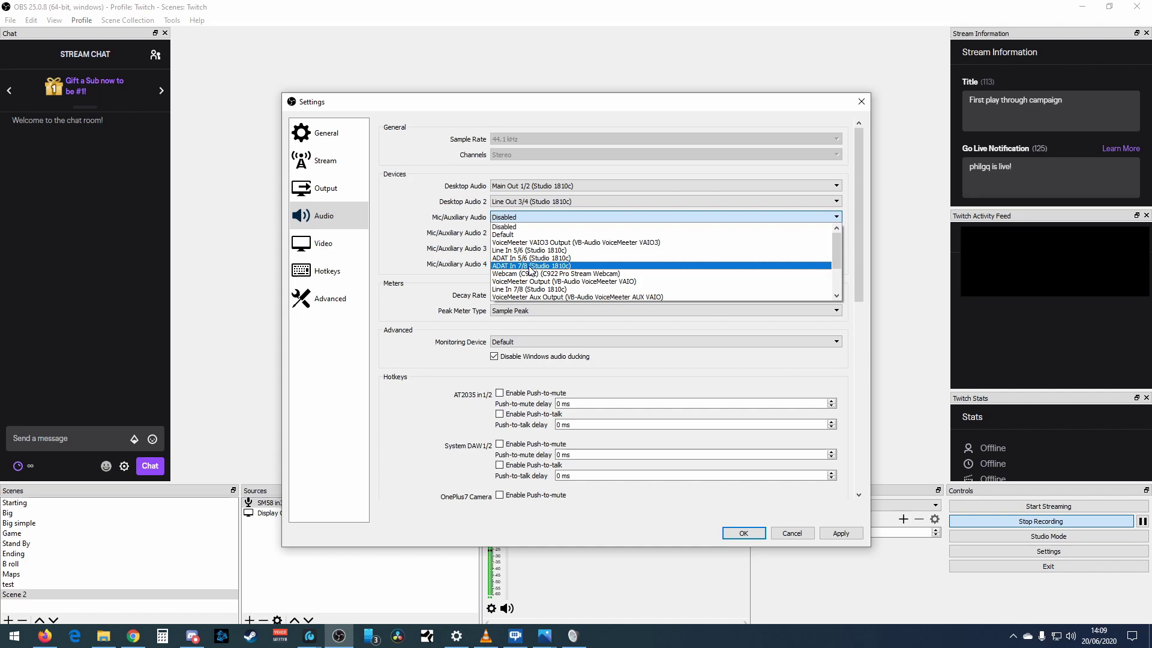
{"action": "scroll", "coordinate": [540, 276], "scroll_direction": "down", "scroll_amount": 2}
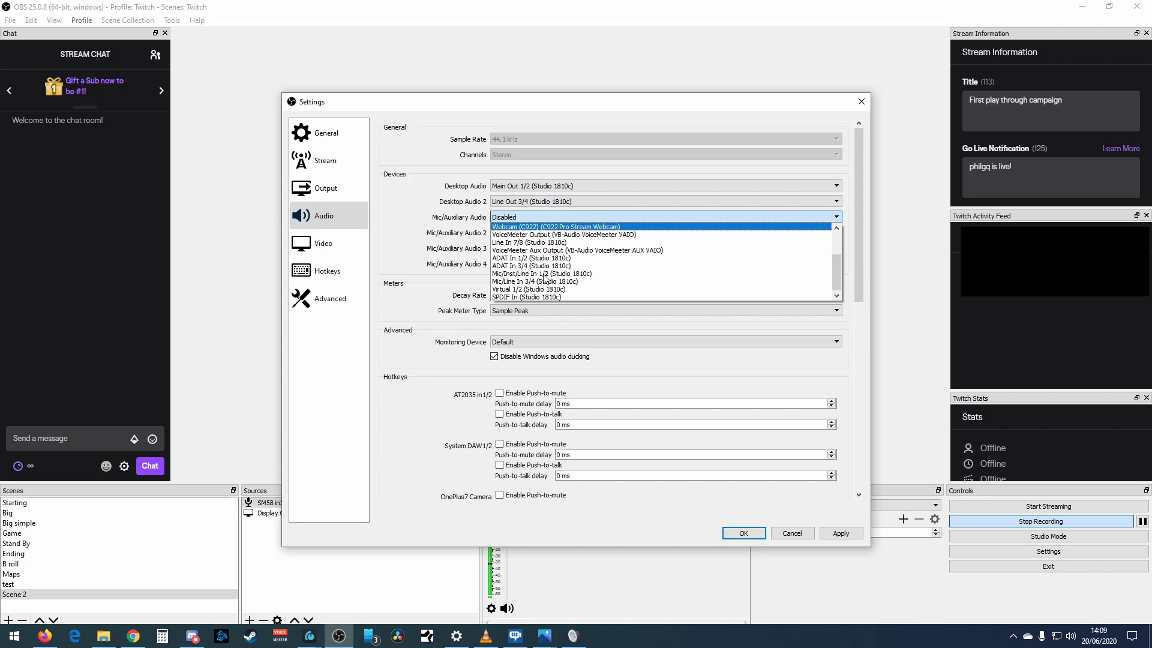
{"action": "left_click", "coordinate": [507, 275]}
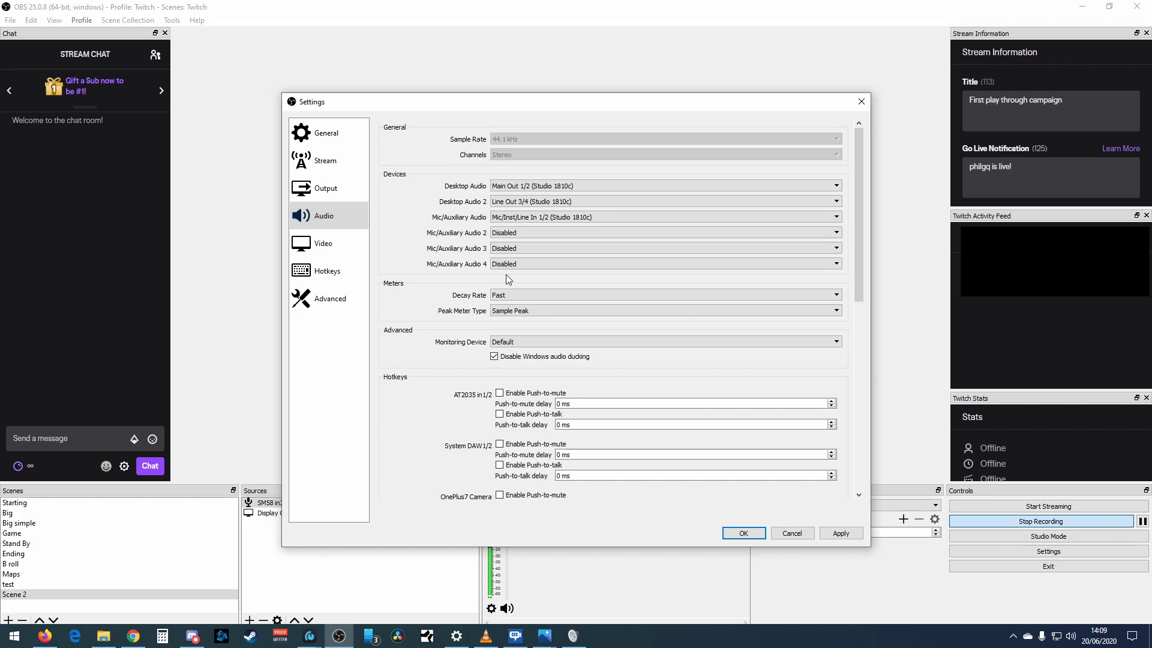
Step: Set the Mic/Auxiliary Audio 2 device to Virtual 1/2 (Studio 1810c)
{"action": "left_click", "coordinate": [530, 236]}
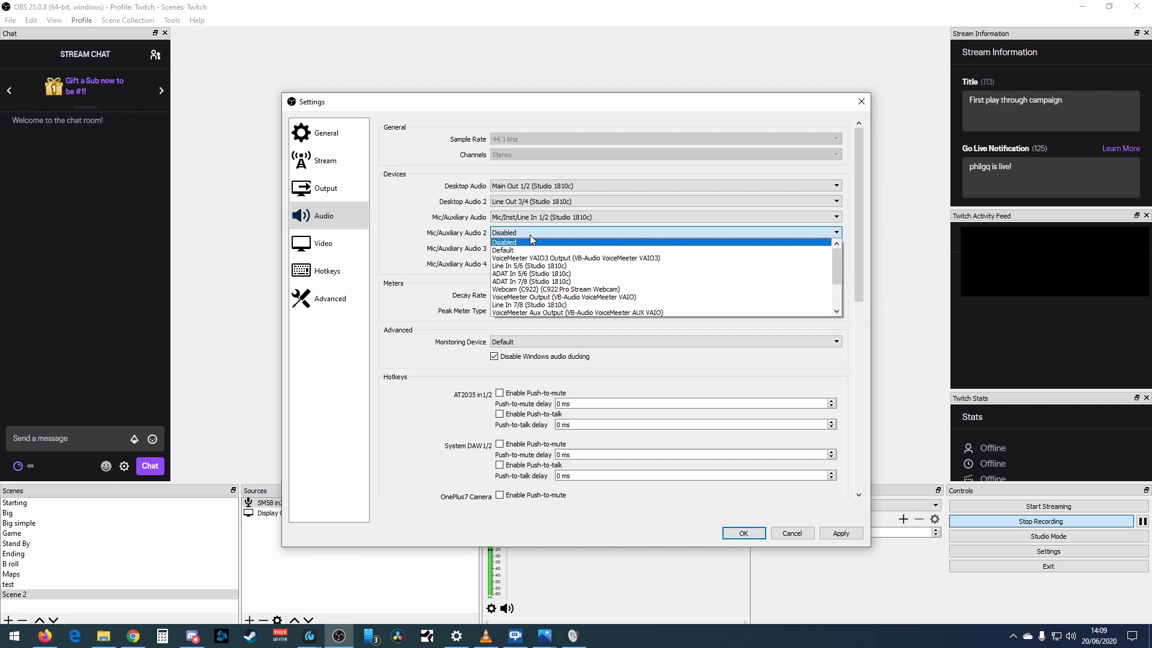
{"action": "scroll", "coordinate": [531, 240], "scroll_direction": "down", "scroll_amount": 3}
{"action": "left_click", "coordinate": [554, 309]}
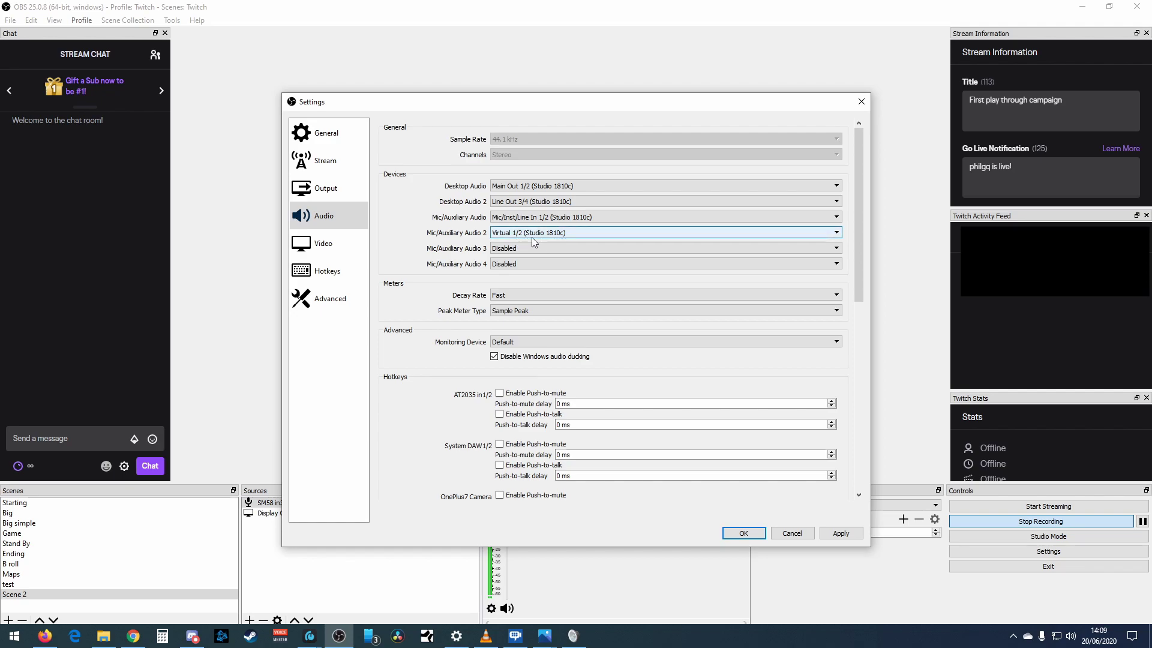
Step: Change the Desktop Audio device to Line Out 5/6 (Studio 1810c) and accept the audio settings
{"action": "left_click", "coordinate": [536, 188]}
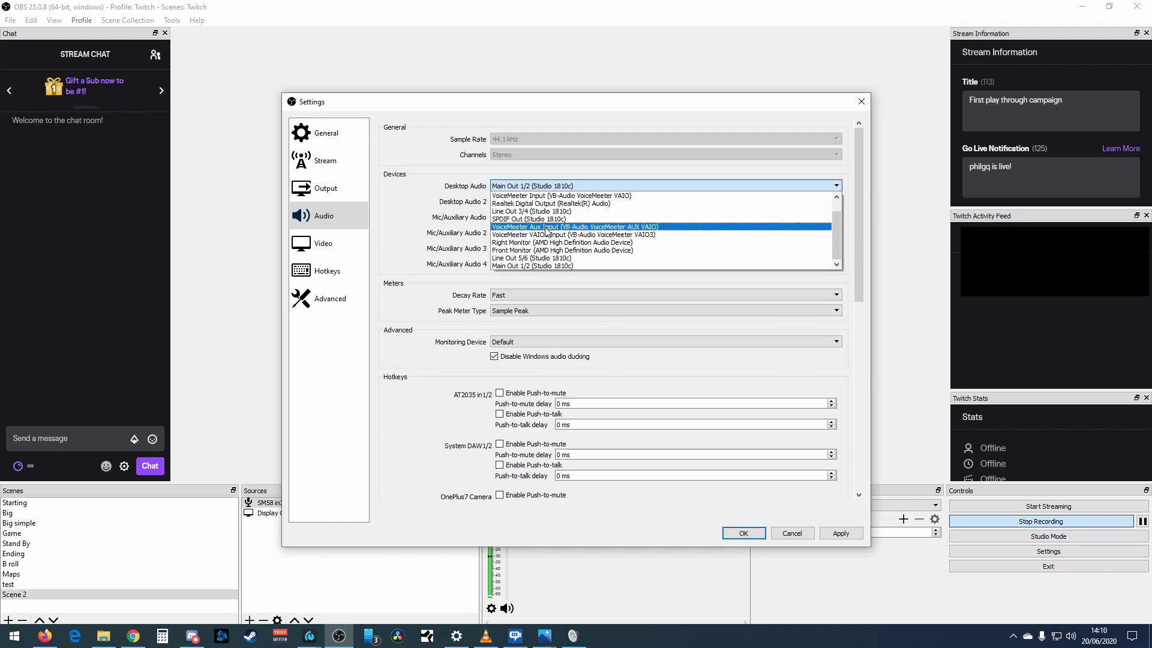
{"action": "left_click", "coordinate": [558, 258]}
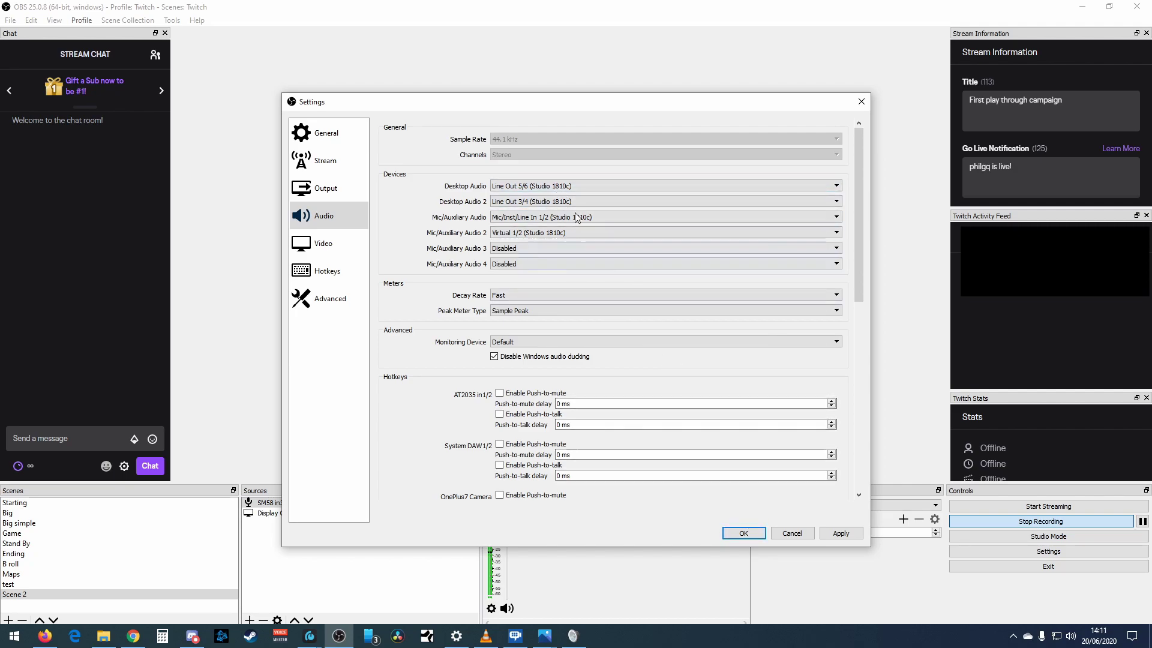
{"action": "left_click", "coordinate": [746, 531]}
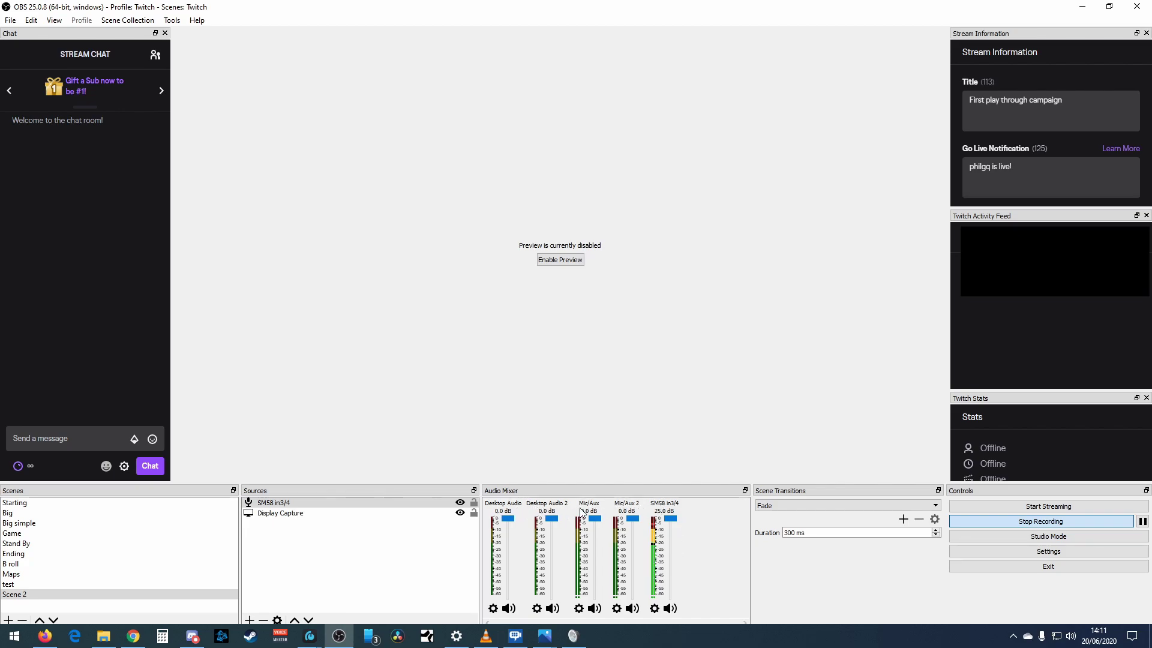
Step: Rename the mixer sources Desktop Audio to Music and Desktop Audio 2 to Discord
{"action": "right_click", "coordinate": [504, 511]}
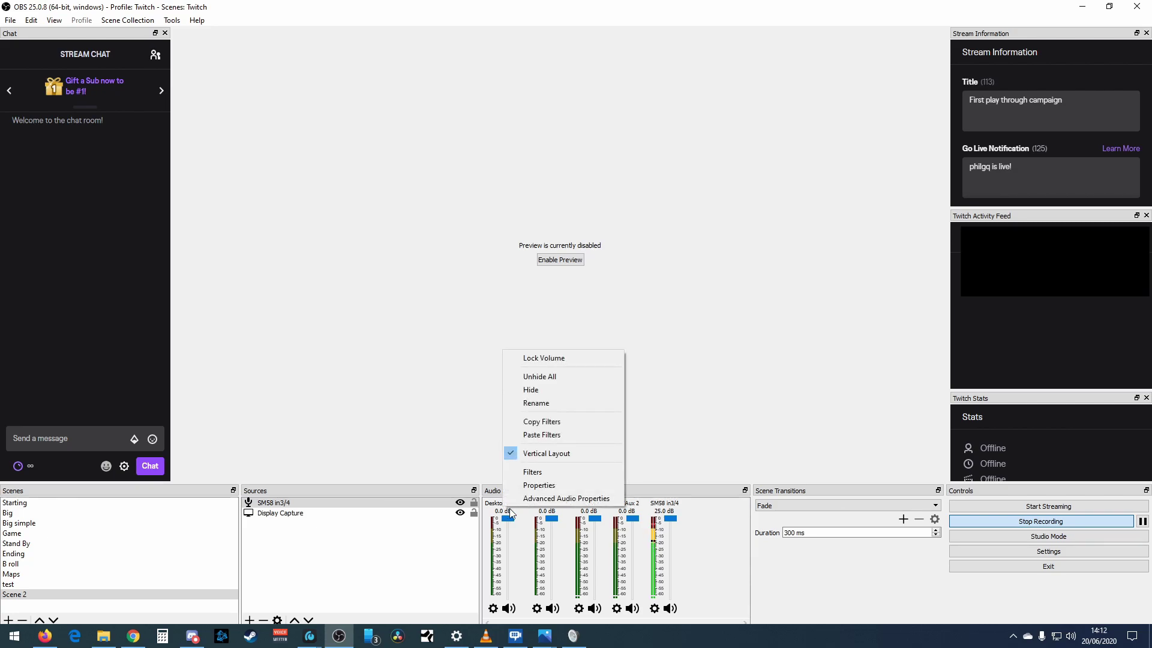
{"action": "left_click", "coordinate": [549, 401]}
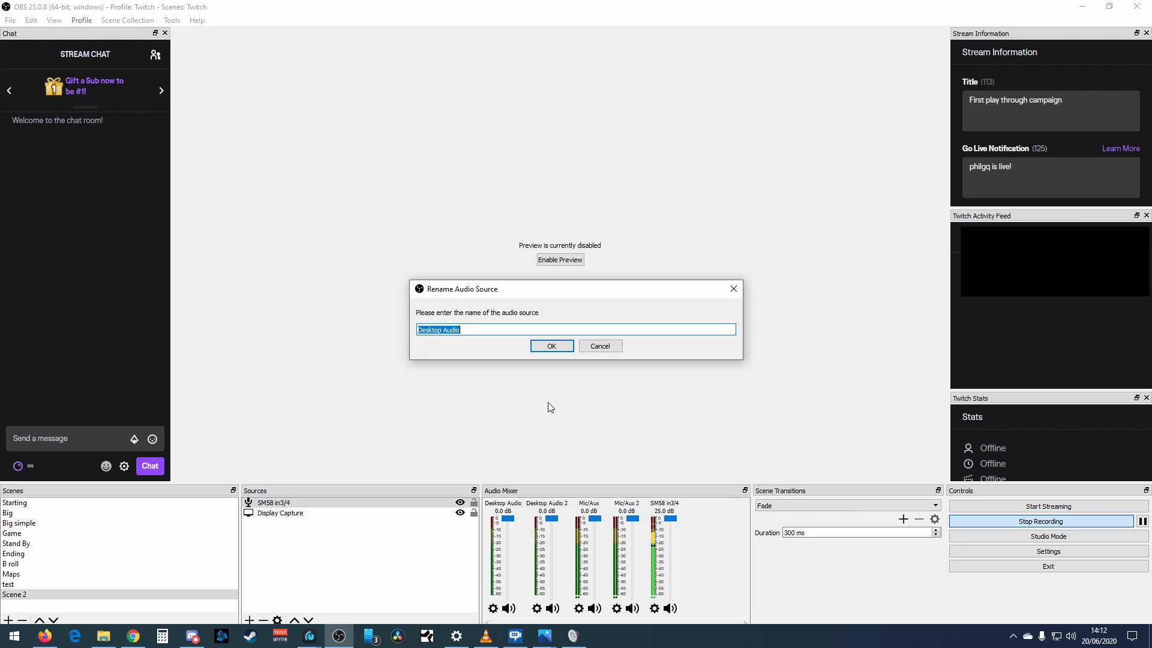
{"action": "type", "text": "Music"}
{"action": "left_click", "coordinate": [552, 346]}
{"action": "right_click", "coordinate": [543, 507]}
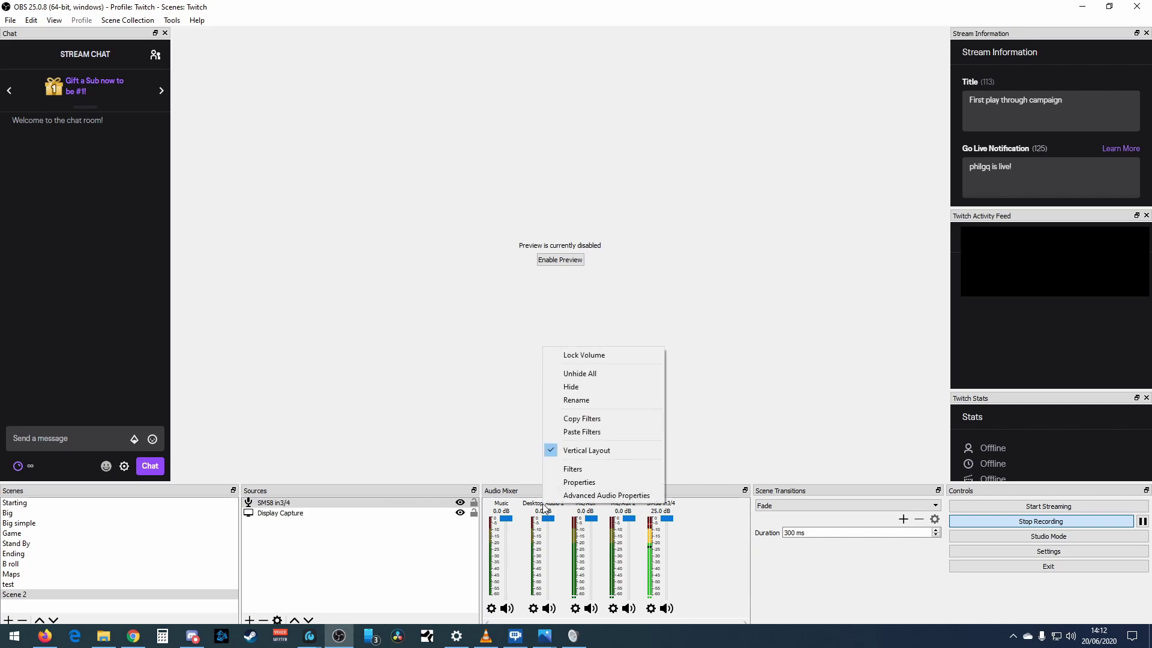
{"action": "left_click", "coordinate": [577, 400]}
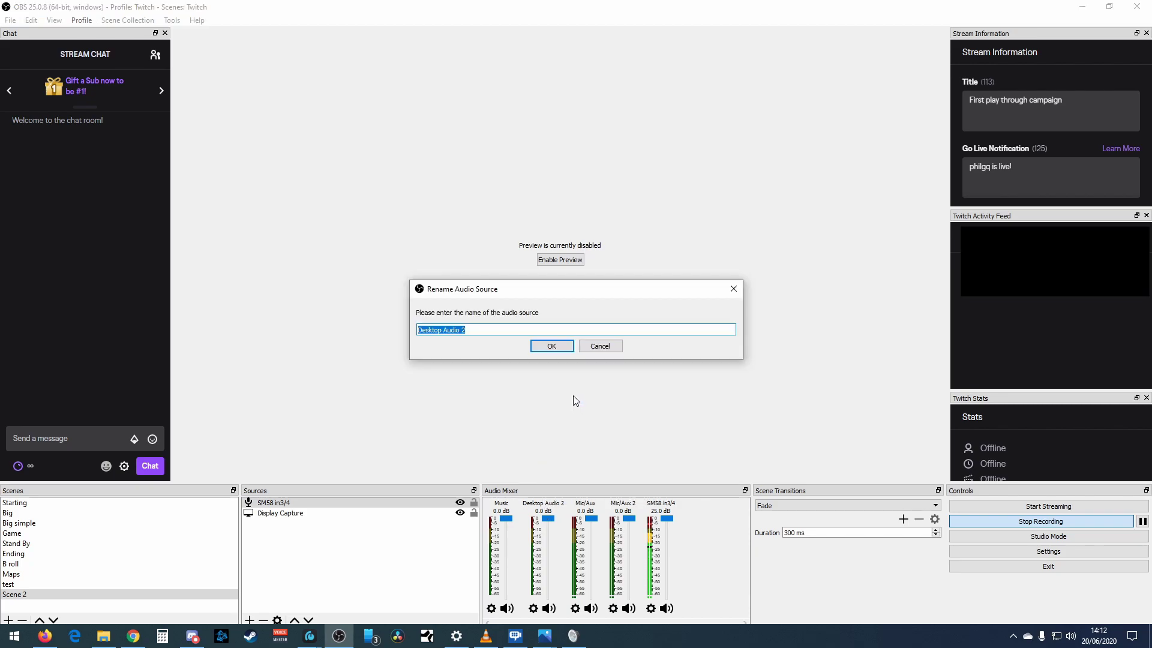
{"action": "type", "text": "Discord"}
{"action": "key", "text": "Return"}
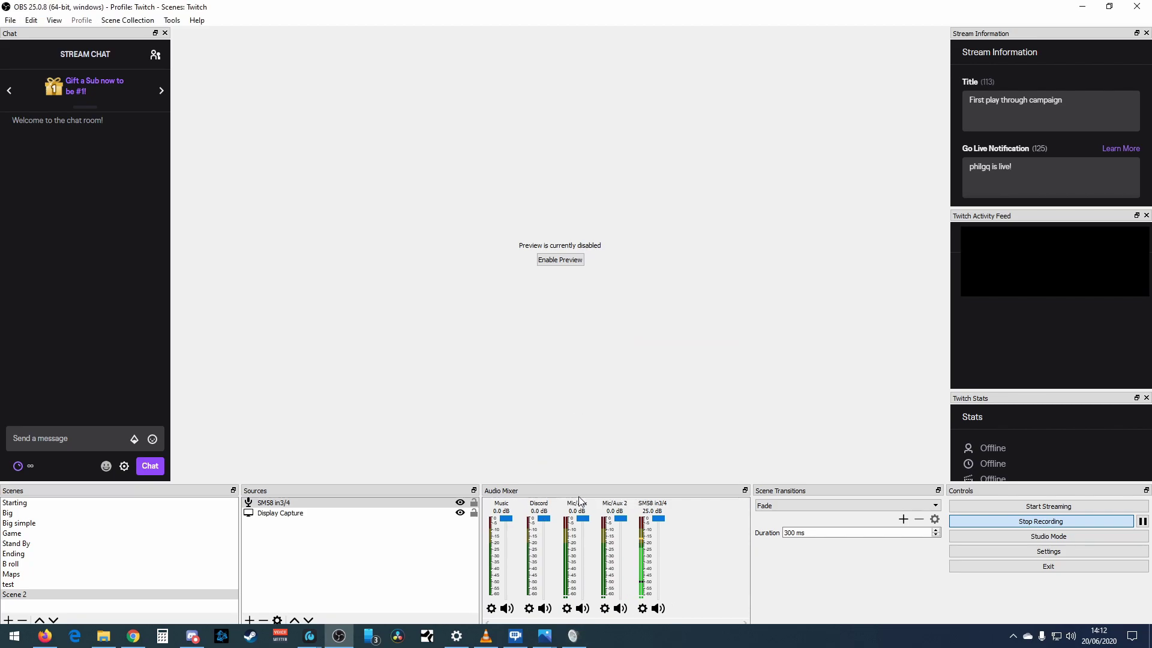
Step: Rename the mixer sources Mic/Aux to AT2035 and Mic/Aux 2 to System
{"action": "right_click", "coordinate": [577, 509]}
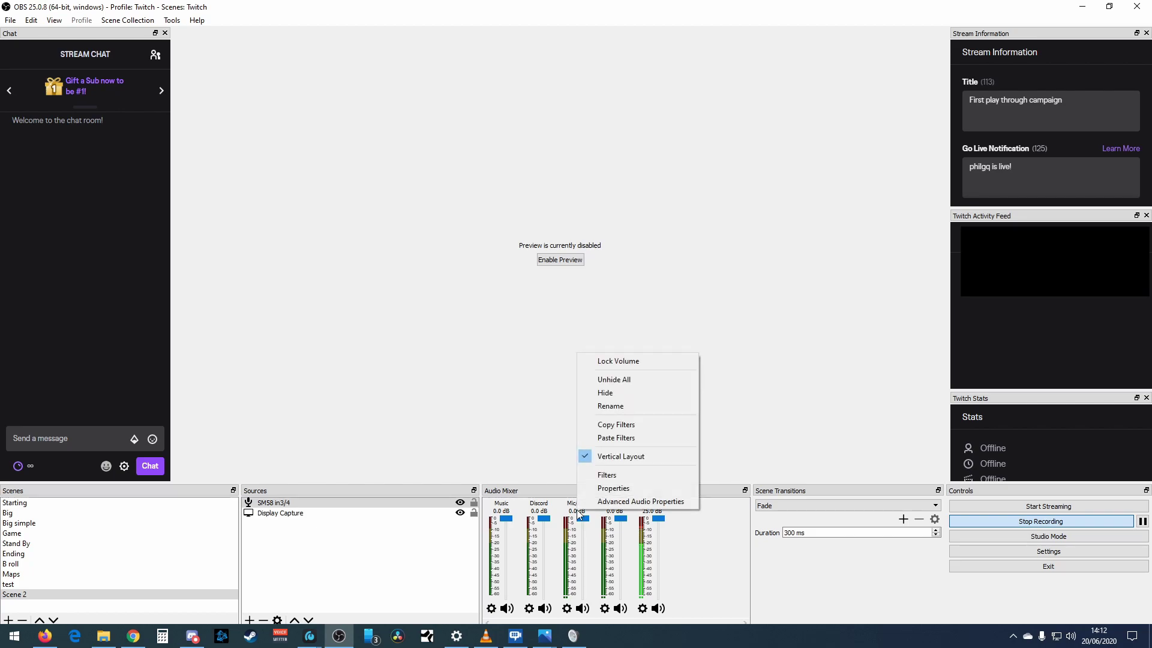
{"action": "left_click", "coordinate": [618, 406]}
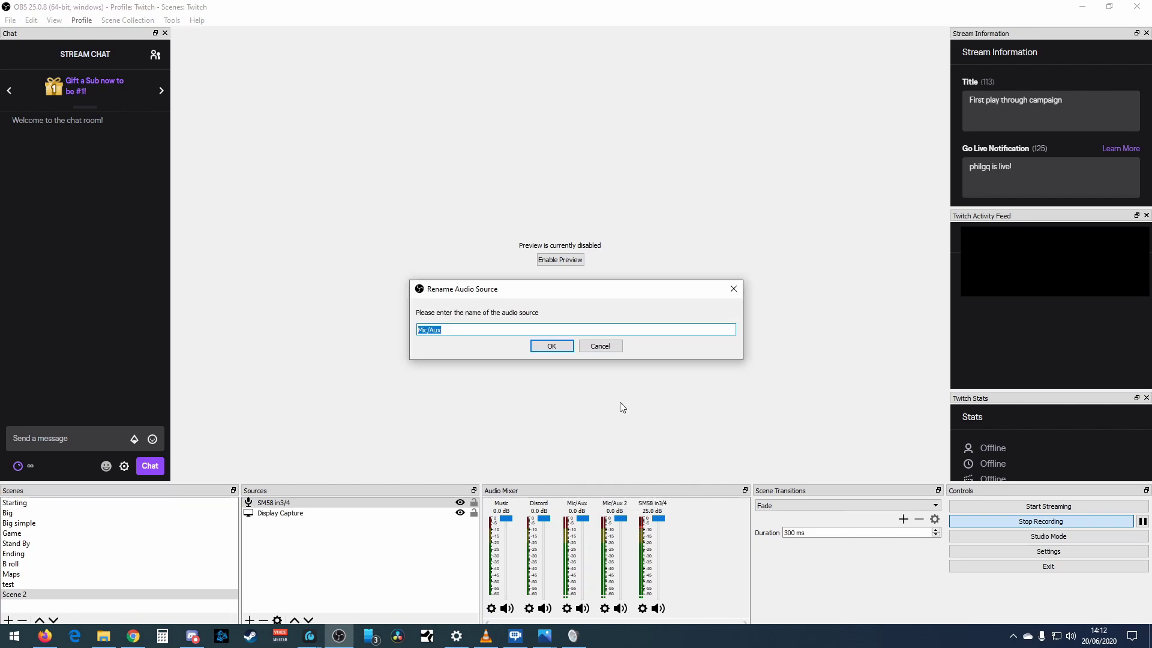
{"action": "type", "text": "AT2035"}
{"action": "left_click", "coordinate": [554, 349]}
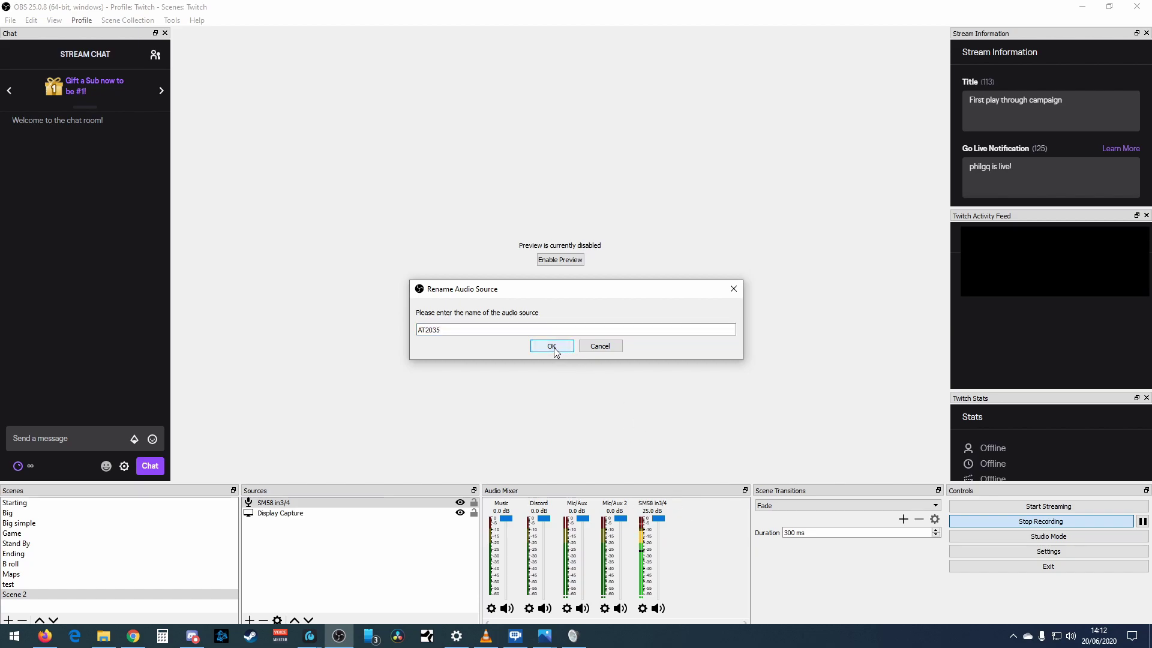
{"action": "right_click", "coordinate": [611, 508]}
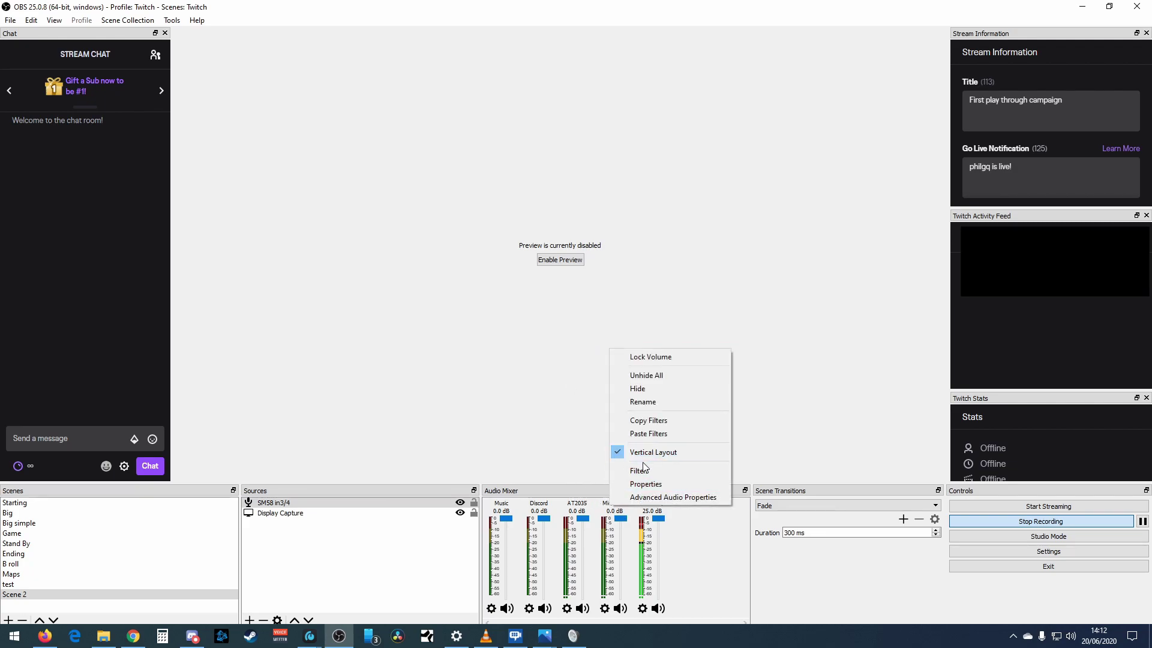
{"action": "left_click", "coordinate": [651, 400]}
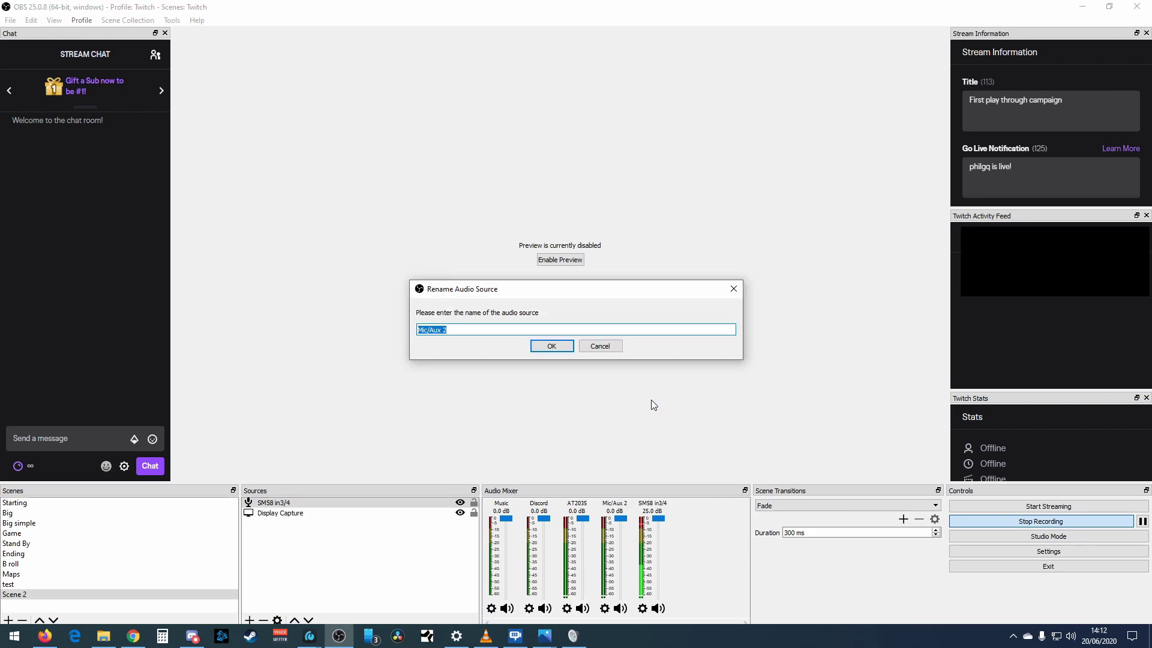
{"action": "type", "text": "System"}
{"action": "key", "text": "Return"}
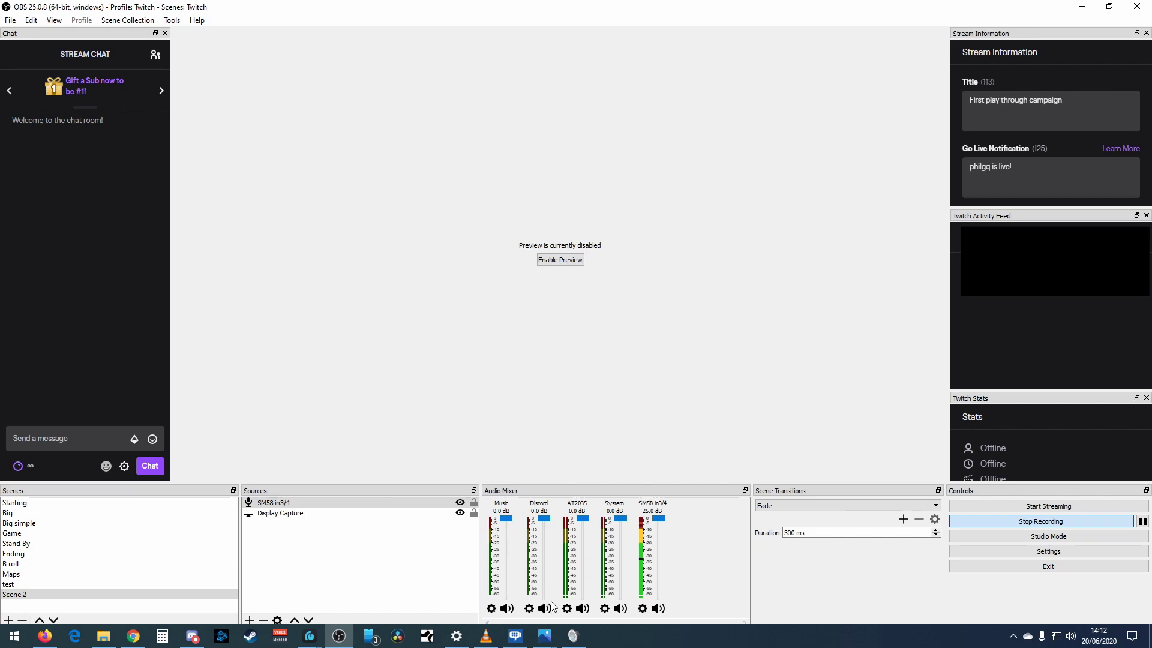
Step: Bring up the Windows Sound dialog to review the default playback and recording devices, and close it without changes
{"action": "left_click", "coordinate": [573, 635]}
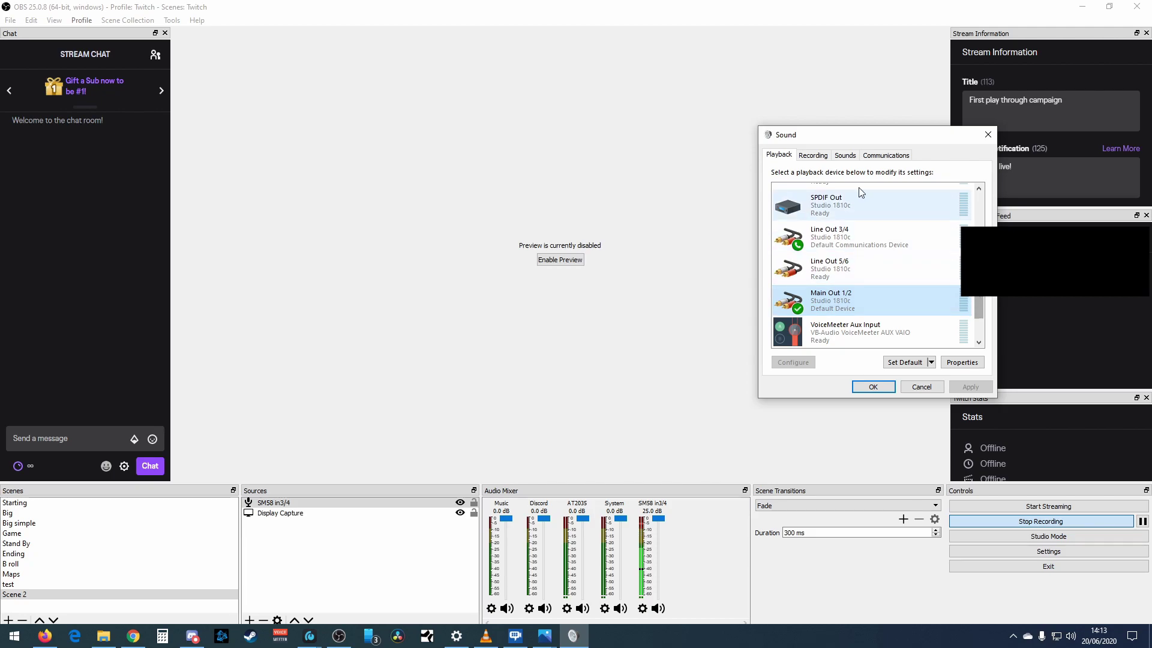
{"action": "left_click", "coordinate": [825, 160]}
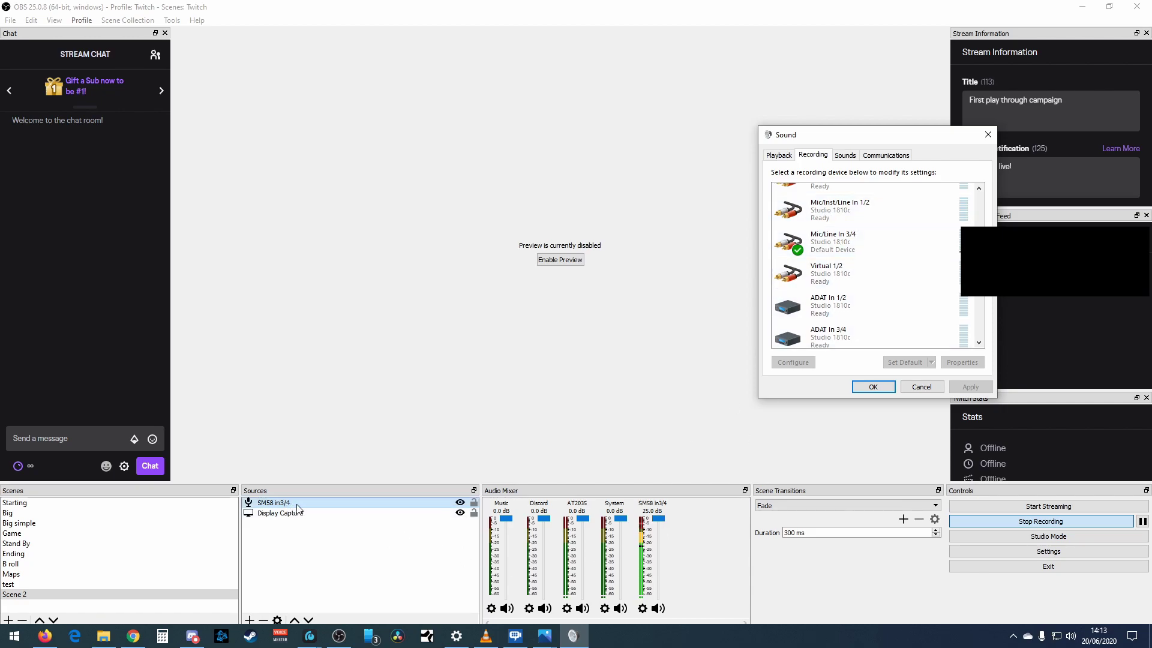
{"action": "left_click", "coordinate": [915, 387]}
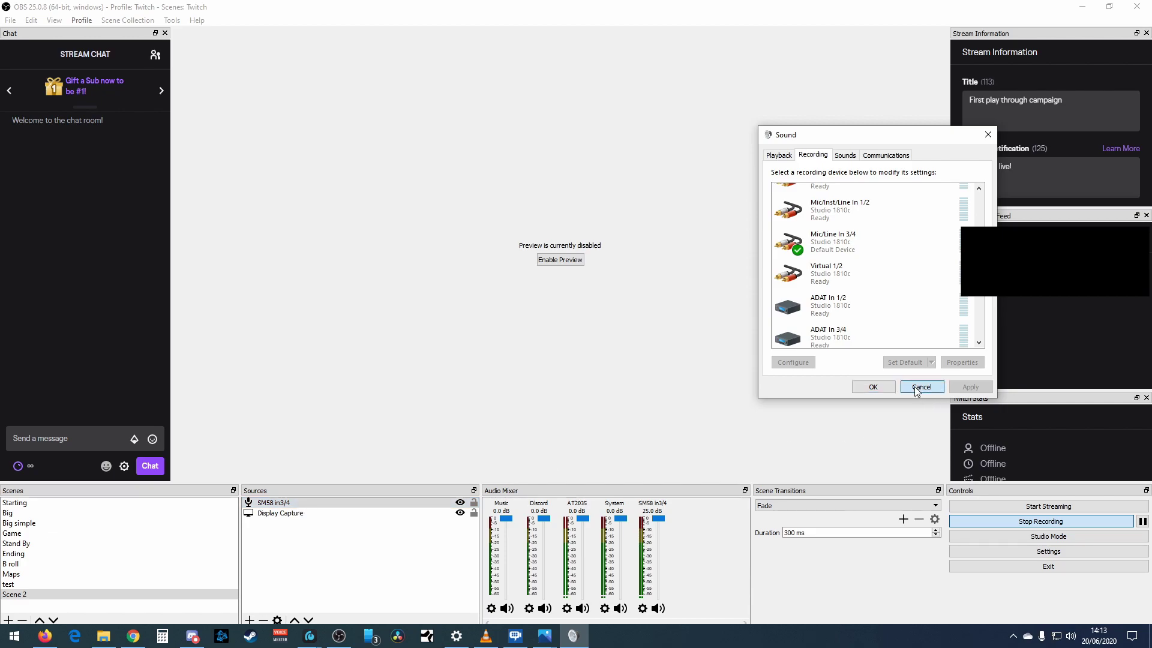
Step: Turn off the audio mixer's vertical layout and look through the horizontally arranged channels
{"action": "right_click", "coordinate": [702, 540]}
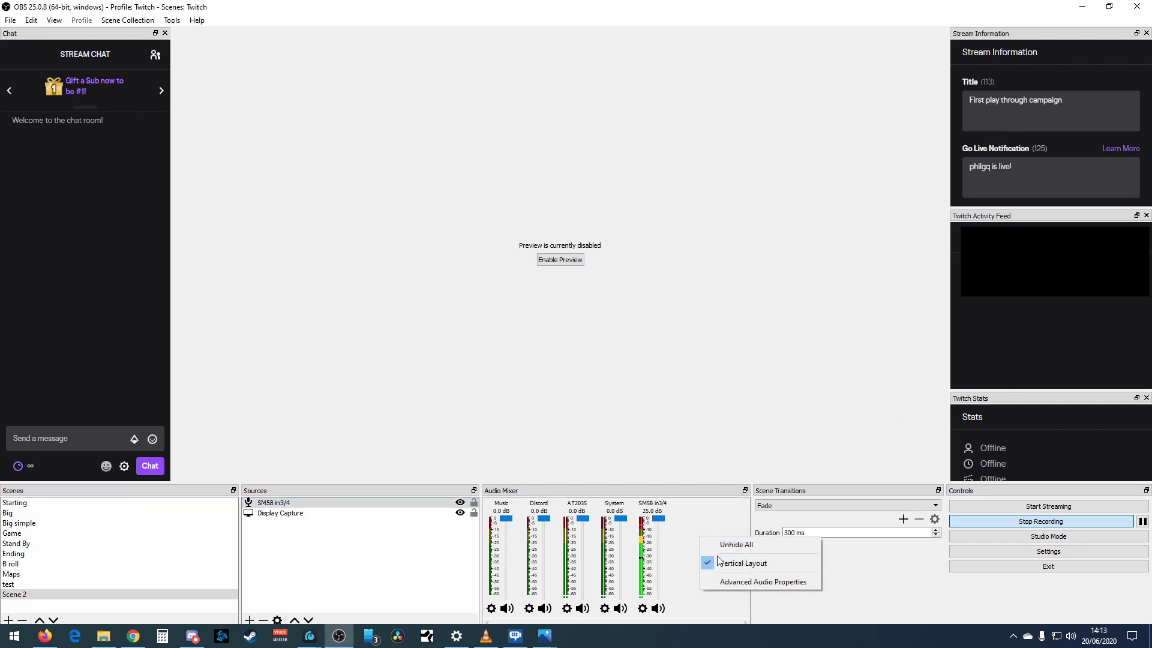
{"action": "left_click", "coordinate": [715, 563]}
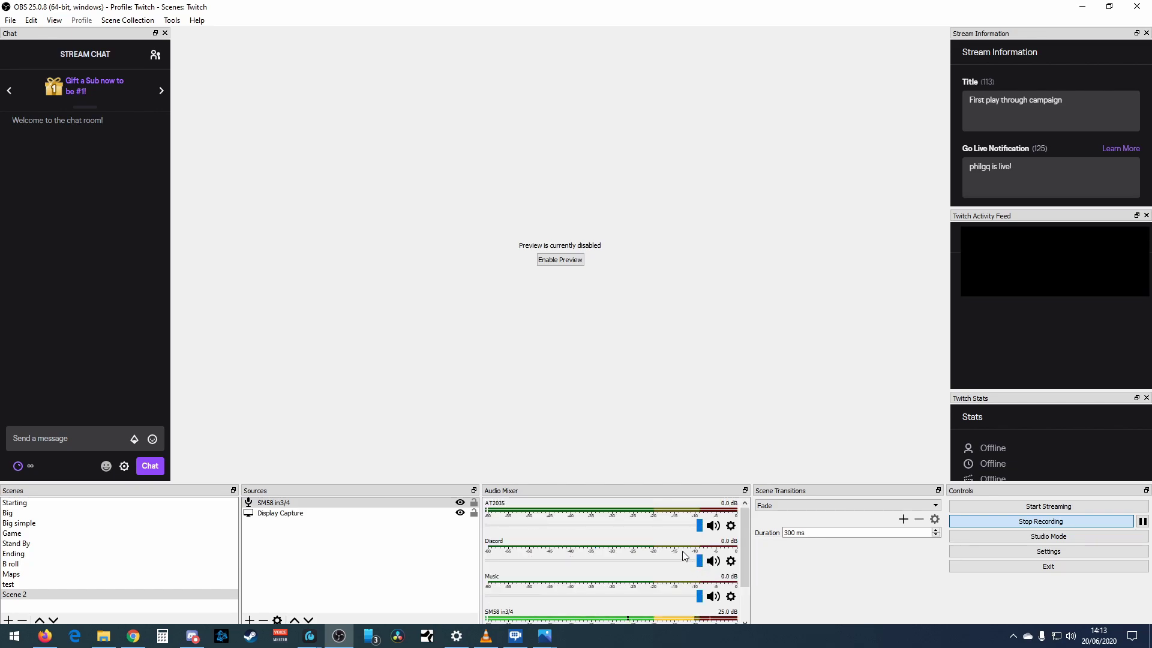
{"action": "scroll", "coordinate": [706, 573], "scroll_direction": "down", "scroll_amount": 1}
{"action": "scroll", "coordinate": [699, 578], "scroll_direction": "down", "scroll_amount": 1}
{"action": "scroll", "coordinate": [609, 555], "scroll_direction": "up", "scroll_amount": 1}
{"action": "right_click", "coordinate": [608, 537]}
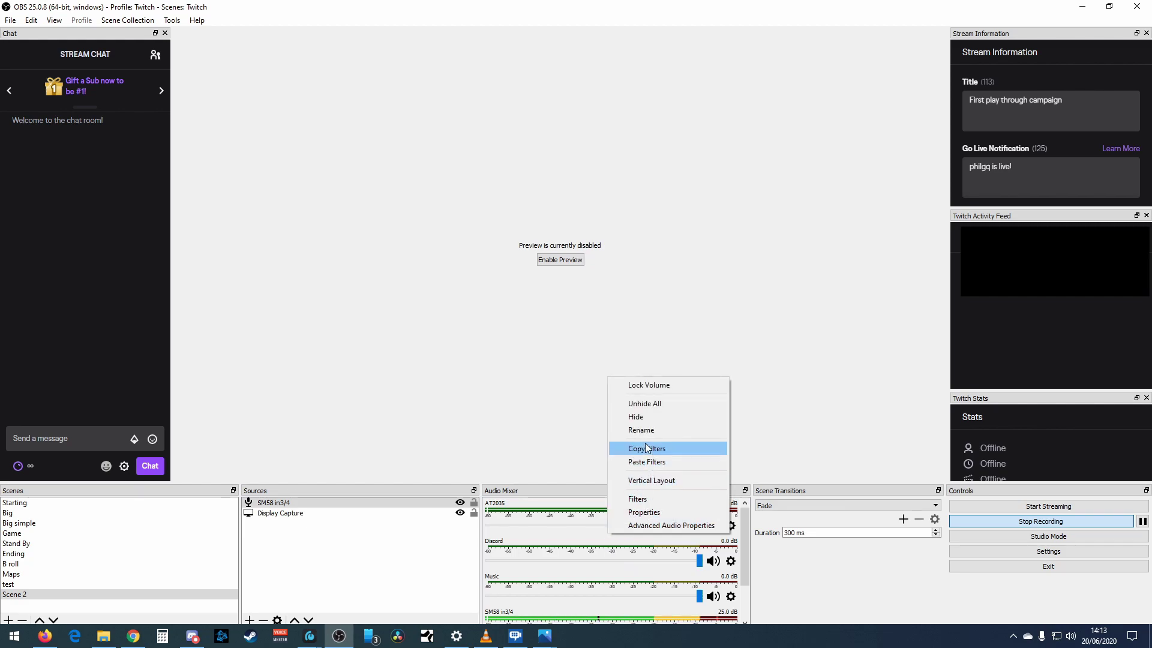
{"action": "scroll", "coordinate": [745, 517], "scroll_direction": "down", "scroll_amount": 1}
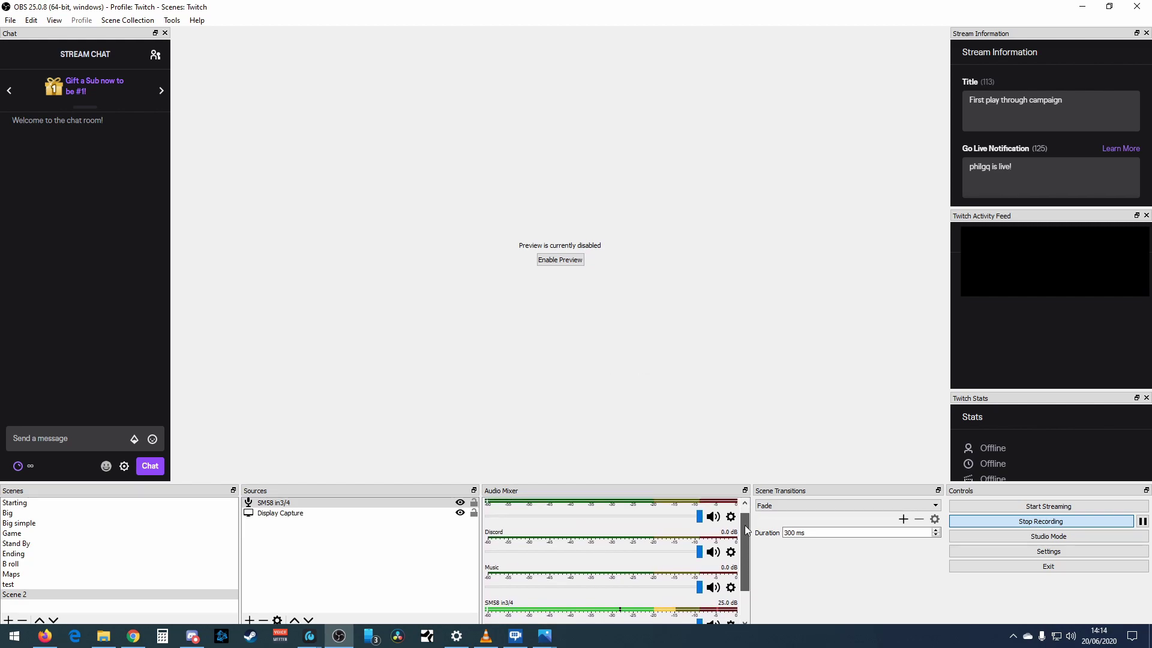
Step: Look through the remaining mixer channels and switch the audio mixer back to the vertical layout
{"action": "left_click_drag", "start_coordinate": [745, 526], "coordinate": [745, 554]}
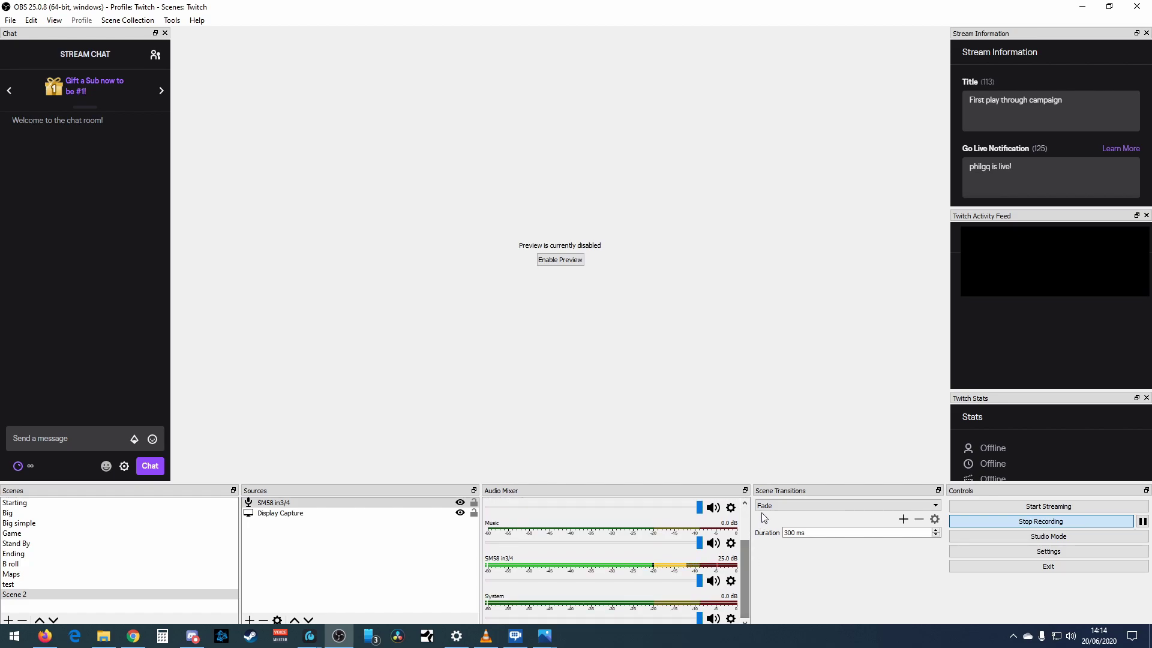
{"action": "mouse_move", "coordinate": [776, 483]}
{"action": "left_mouse_down"}
{"action": "mouse_move", "coordinate": [781, 558]}
{"action": "mouse_move", "coordinate": [782, 493]}
{"action": "left_mouse_up"}
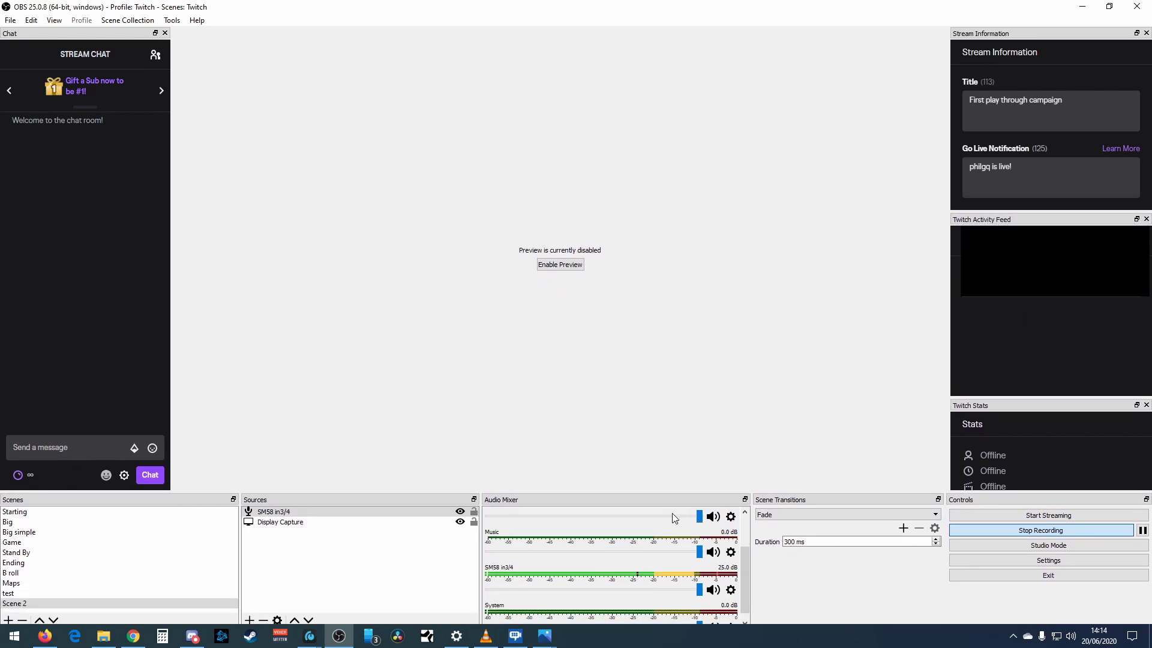
{"action": "right_click", "coordinate": [669, 520]}
{"action": "left_click", "coordinate": [696, 504]}
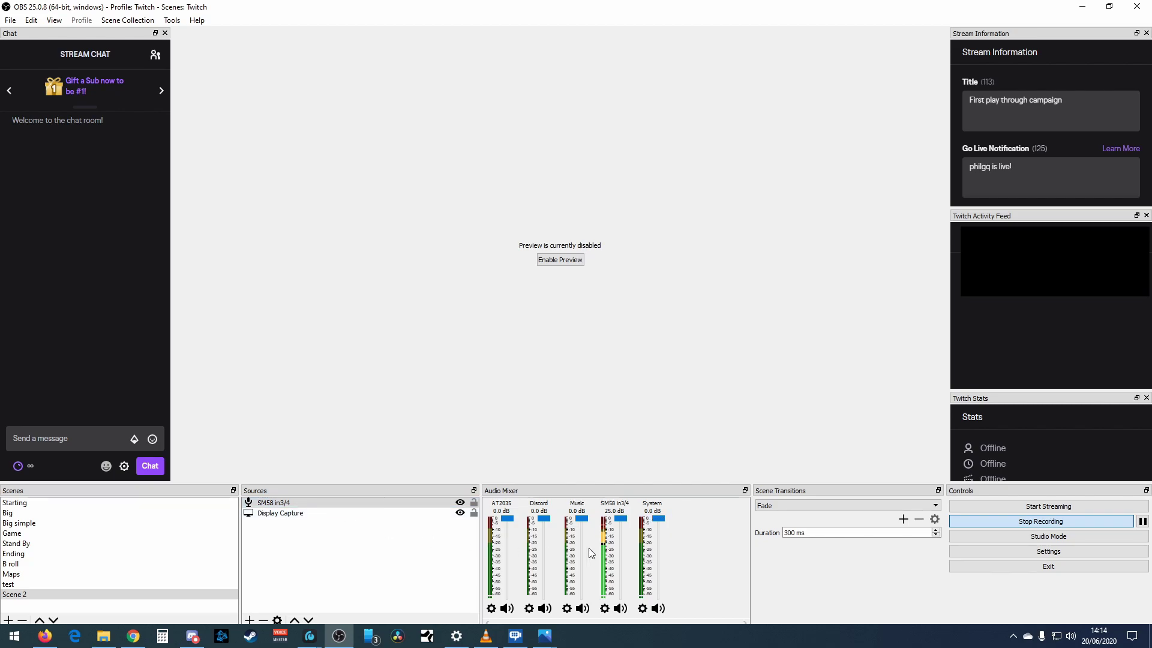
Step: Set the global Desktop Audio and Mic/Auxiliary Audio devices to Disabled in the audio settings and apply the change
{"action": "left_click", "coordinate": [1020, 550]}
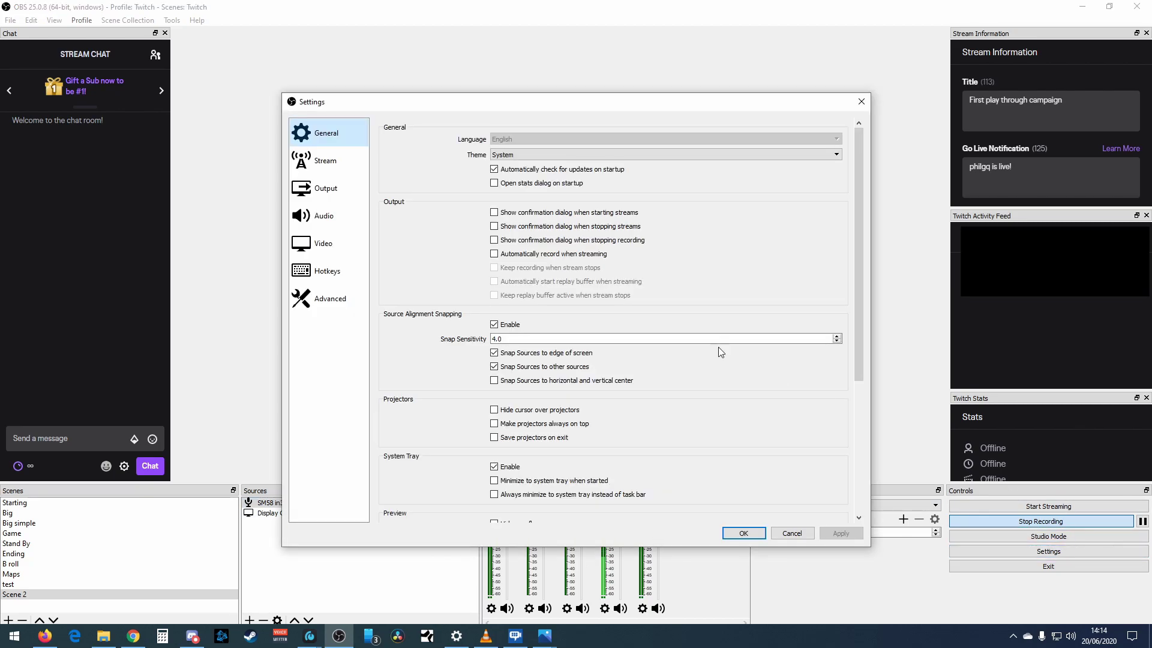
{"action": "left_click", "coordinate": [323, 222]}
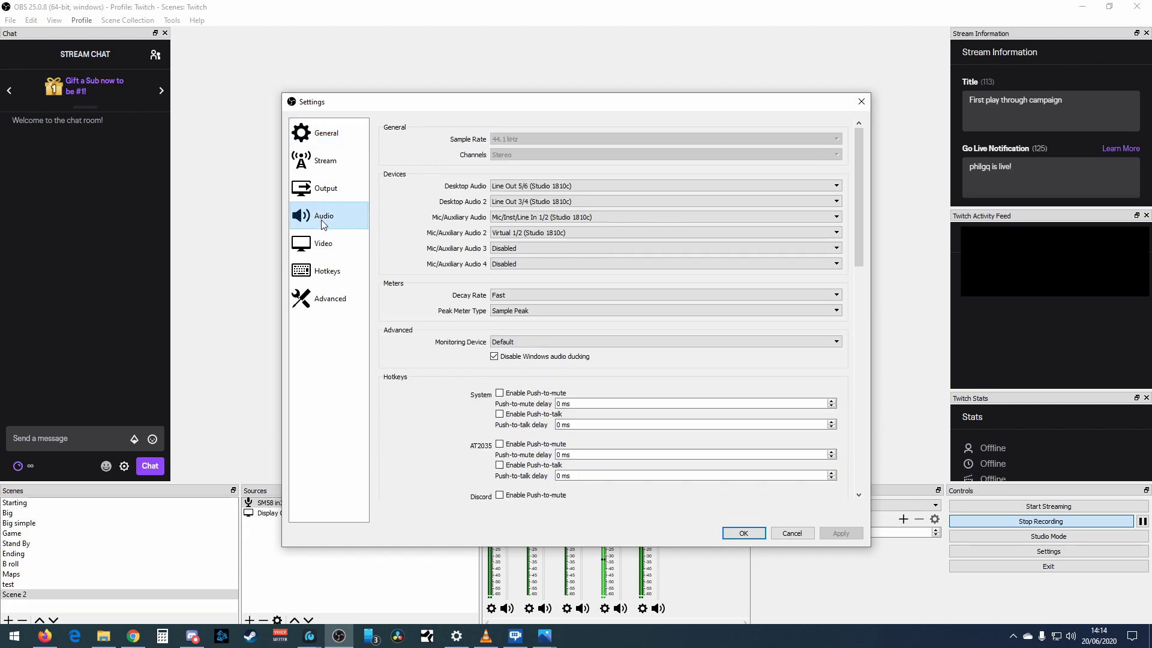
{"action": "left_click", "coordinate": [548, 186]}
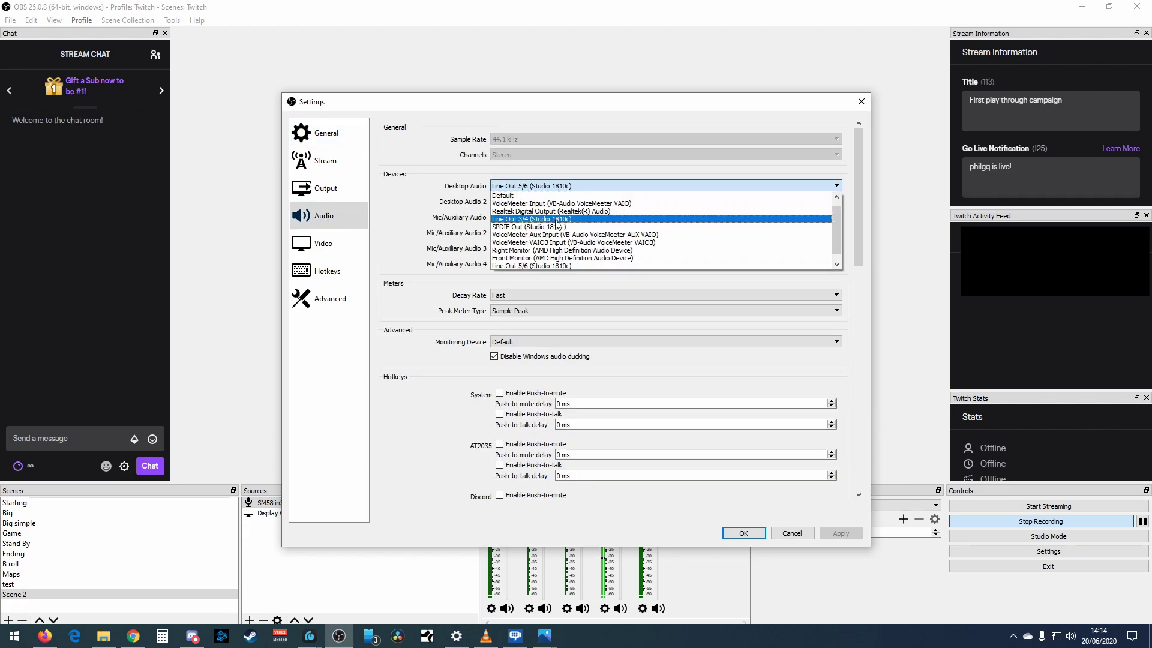
{"action": "scroll", "coordinate": [536, 202], "scroll_direction": "up", "scroll_amount": 1}
{"action": "left_click", "coordinate": [535, 195]}
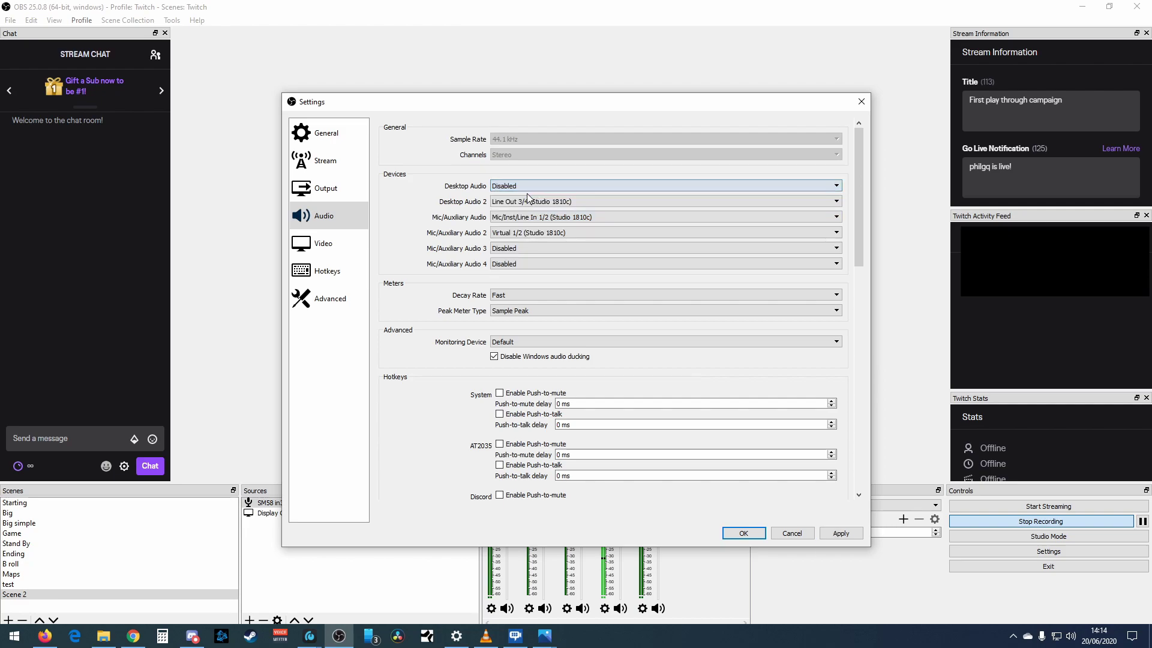
{"action": "key", "text": "Return"}
Step: Add the existing audio output captures System DAW1/2 and Discord DAW3/4 to the current scene
{"action": "left_click", "coordinate": [249, 620]}
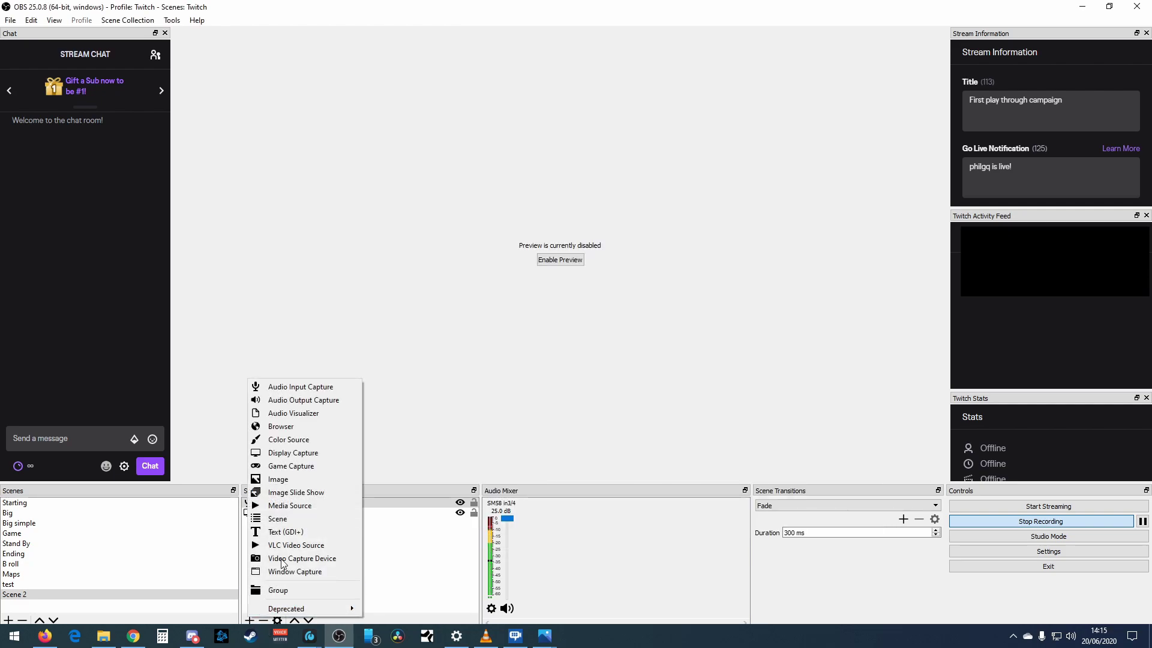
{"action": "left_click", "coordinate": [293, 401]}
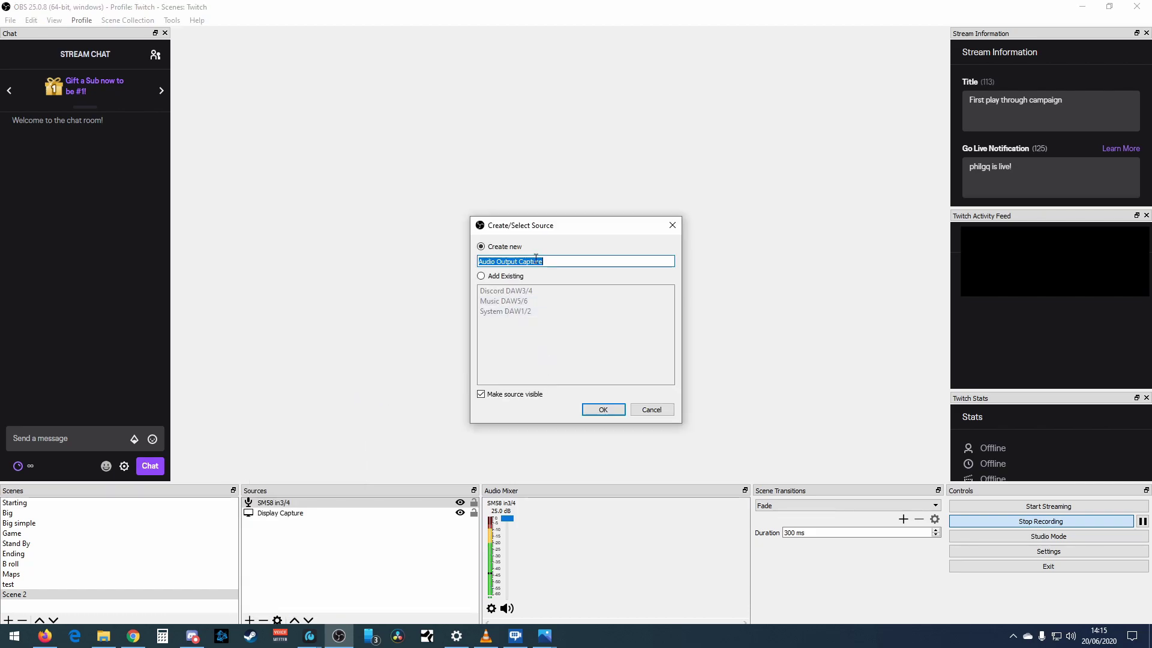
{"action": "left_click", "coordinate": [503, 276]}
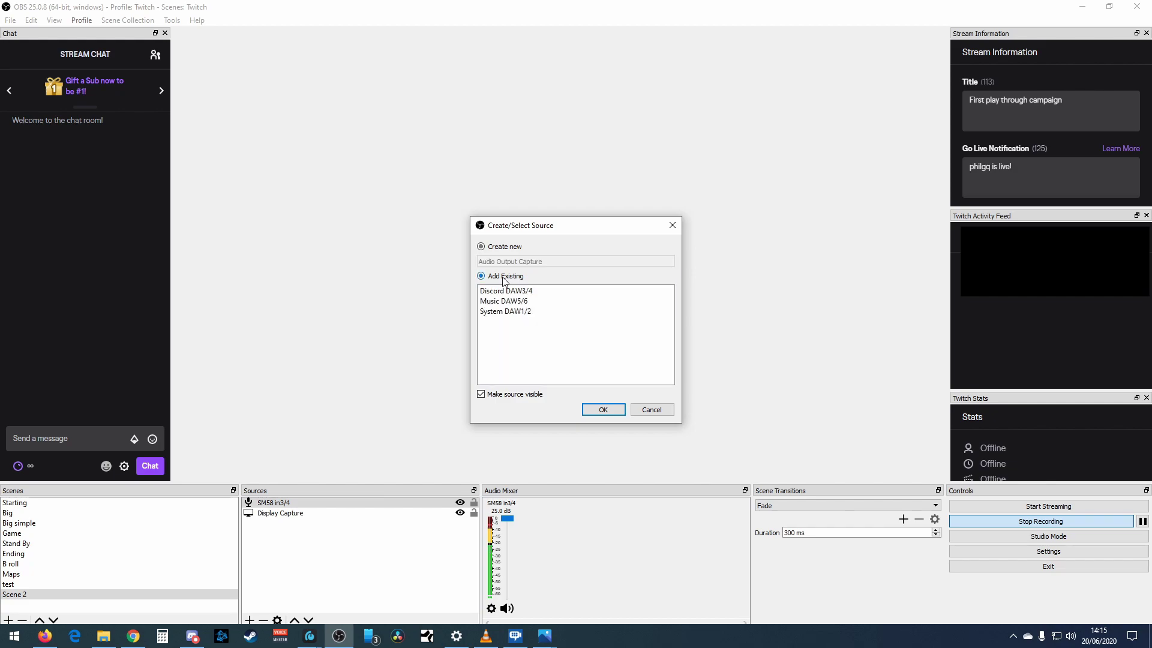
{"action": "double_click", "coordinate": [525, 311]}
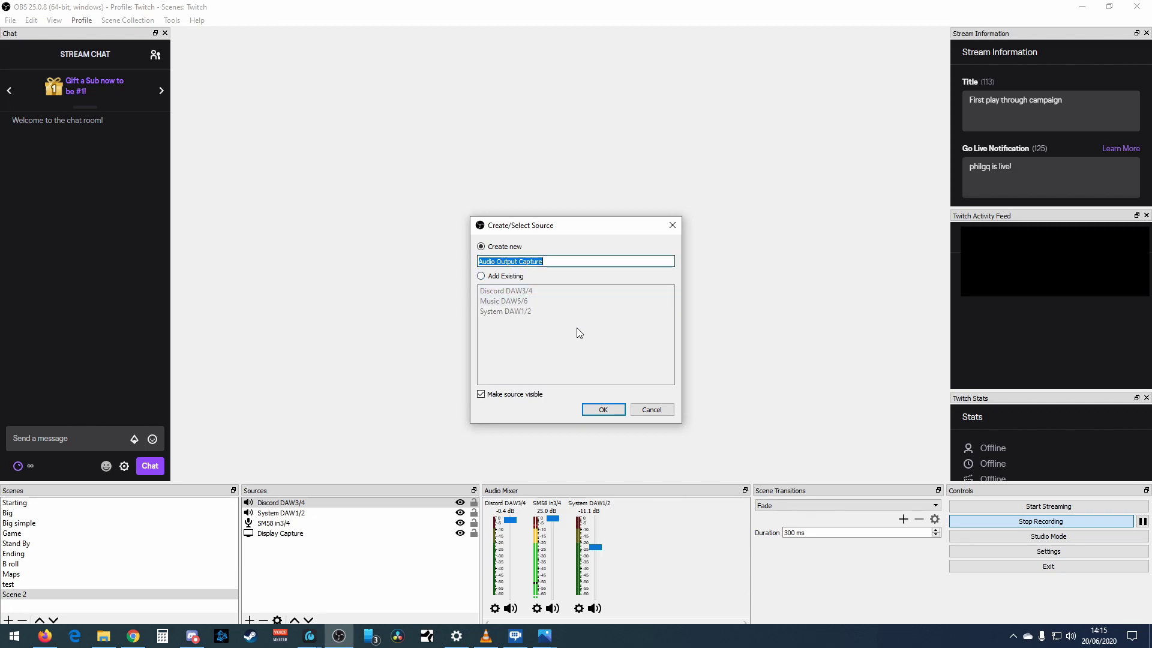
Step: Create a new audio output capture source that uses the device Line Out 5/6 (Studio 1810c)
{"action": "left_click", "coordinate": [612, 409]}
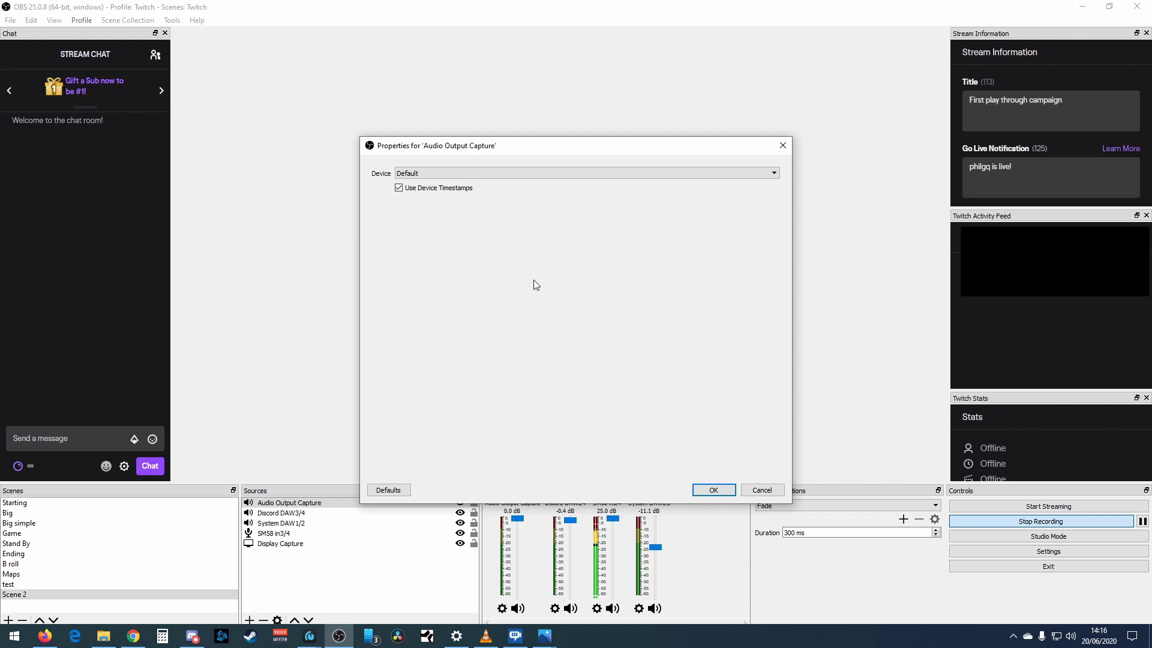
{"action": "left_click", "coordinate": [426, 174]}
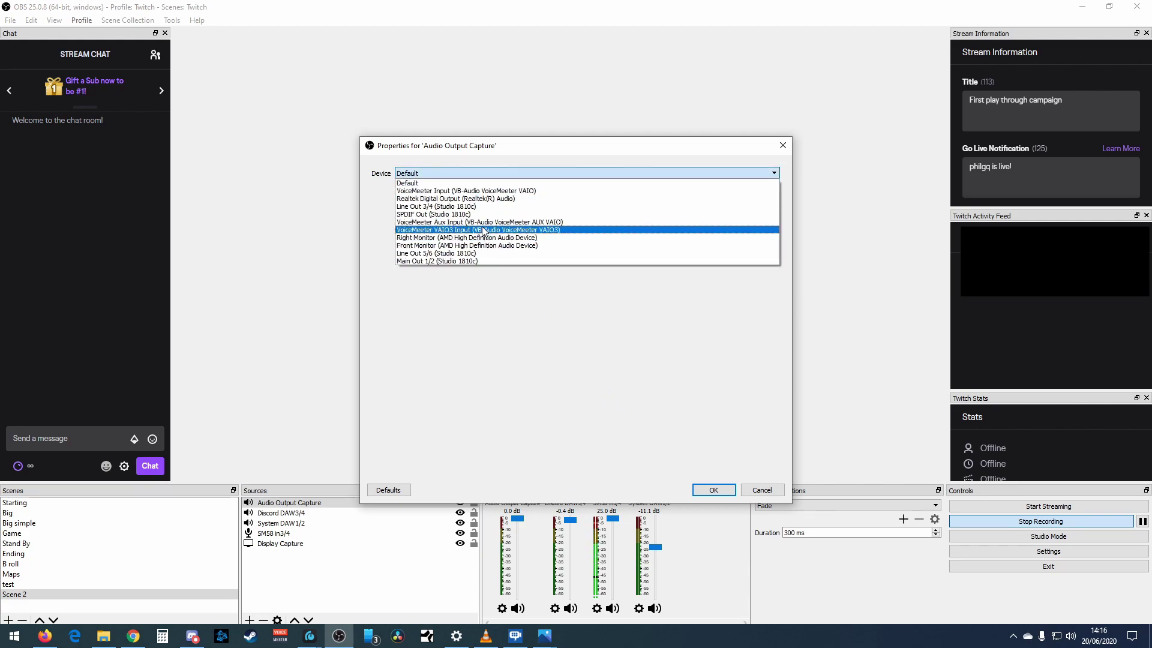
{"action": "left_click", "coordinate": [479, 253]}
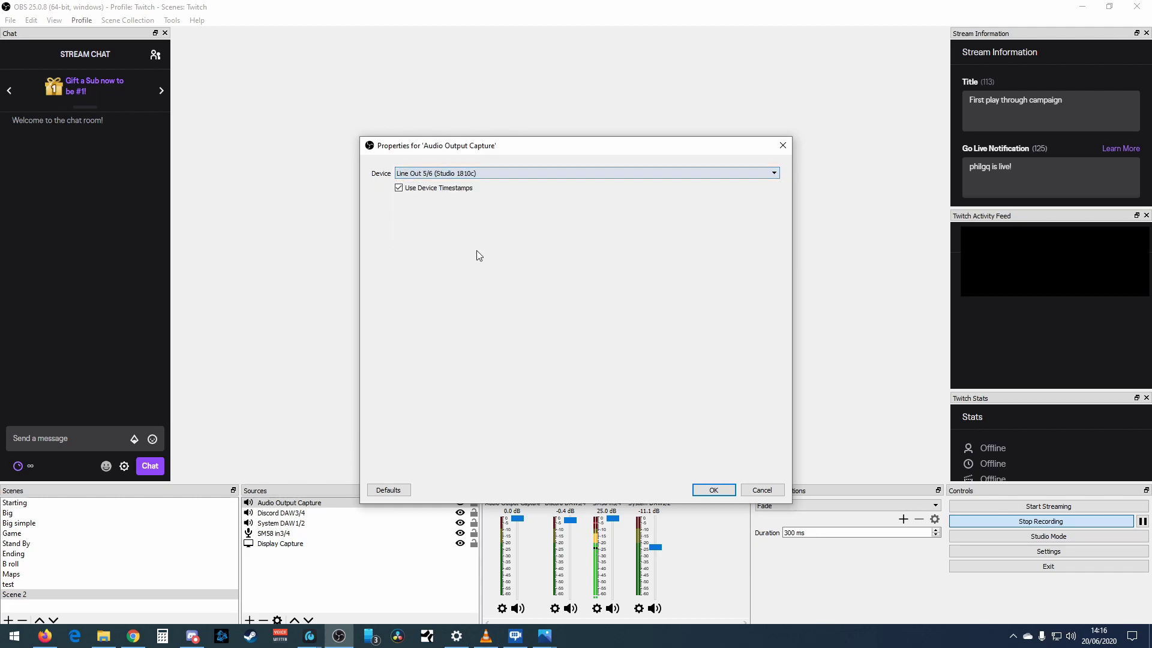
{"action": "left_click", "coordinate": [713, 488]}
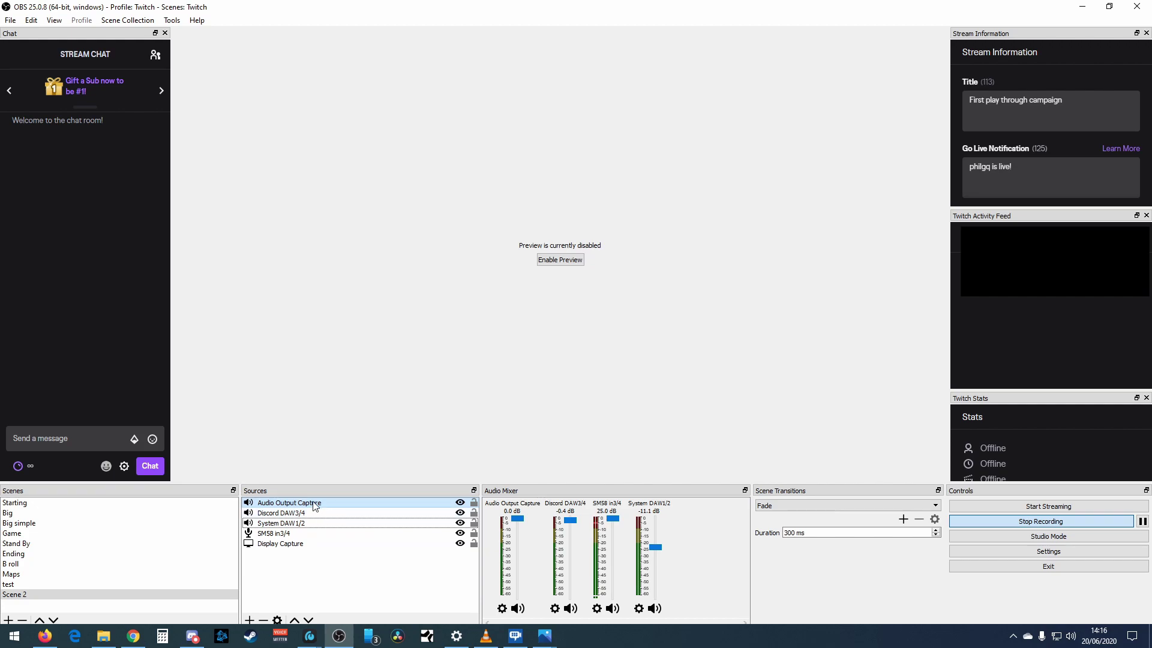
Step: Rename the new audio output capture source to Music
{"action": "right_click", "coordinate": [339, 505]}
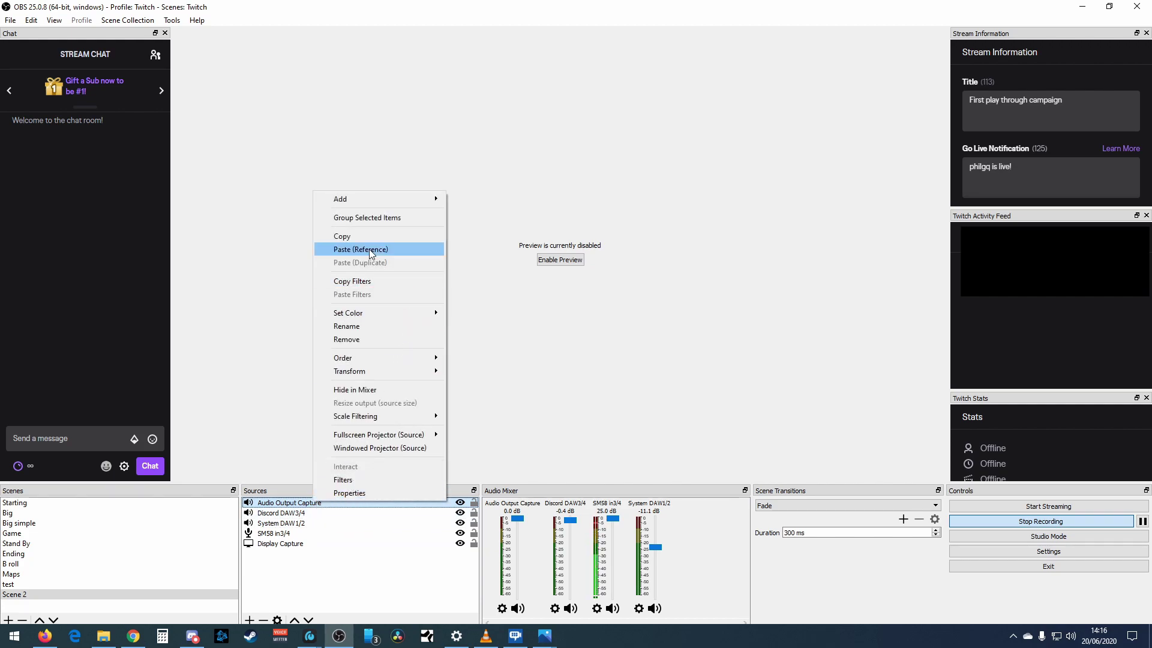
{"action": "left_click", "coordinate": [347, 325]}
{"action": "type", "text": "Music"}
{"action": "key", "text": "Return"}
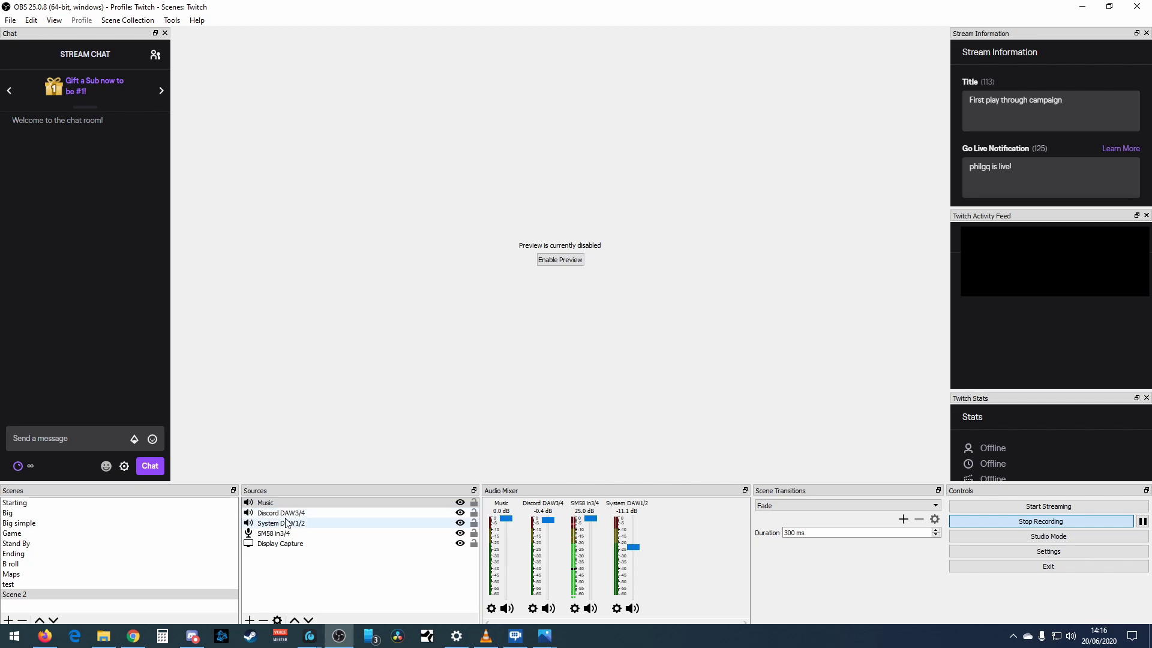
Step: Review the device assigned in the System DAW1/2 source's properties and close them without changes
{"action": "right_click", "coordinate": [317, 525]}
{"action": "left_click", "coordinate": [326, 516]}
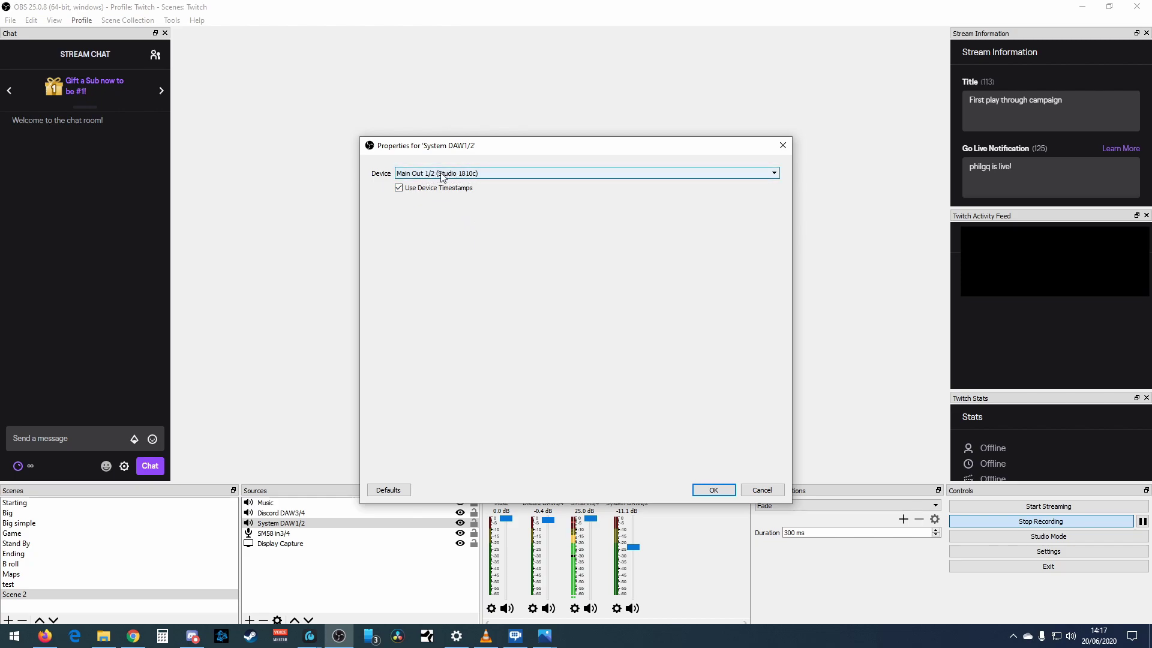
{"action": "left_click", "coordinate": [762, 492]}
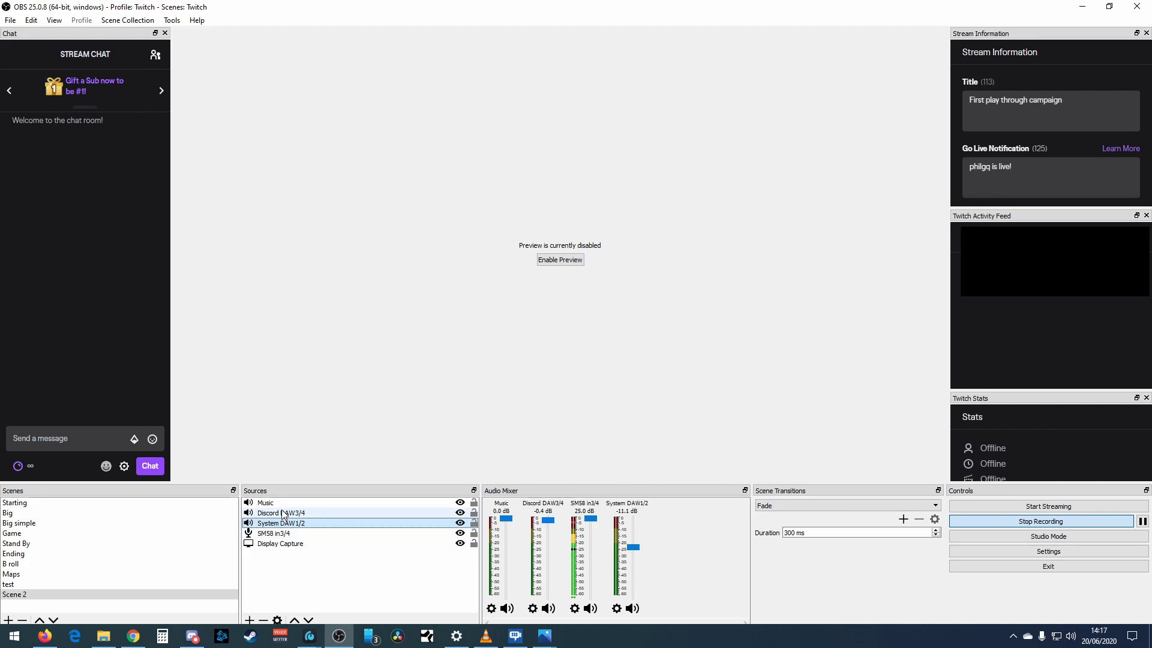
Step: Create a new audio input capture source that uses the device Mic/Inst/Line In 1/2 (Studio 1810c)
{"action": "left_click", "coordinate": [250, 620]}
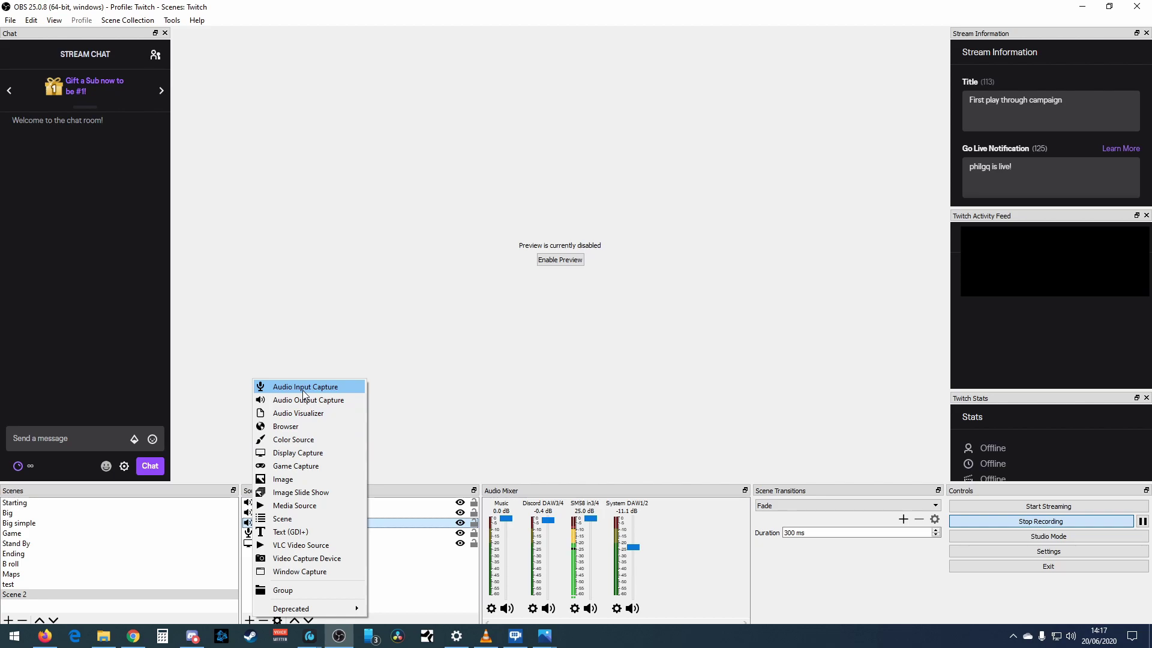
{"action": "left_click", "coordinate": [336, 386]}
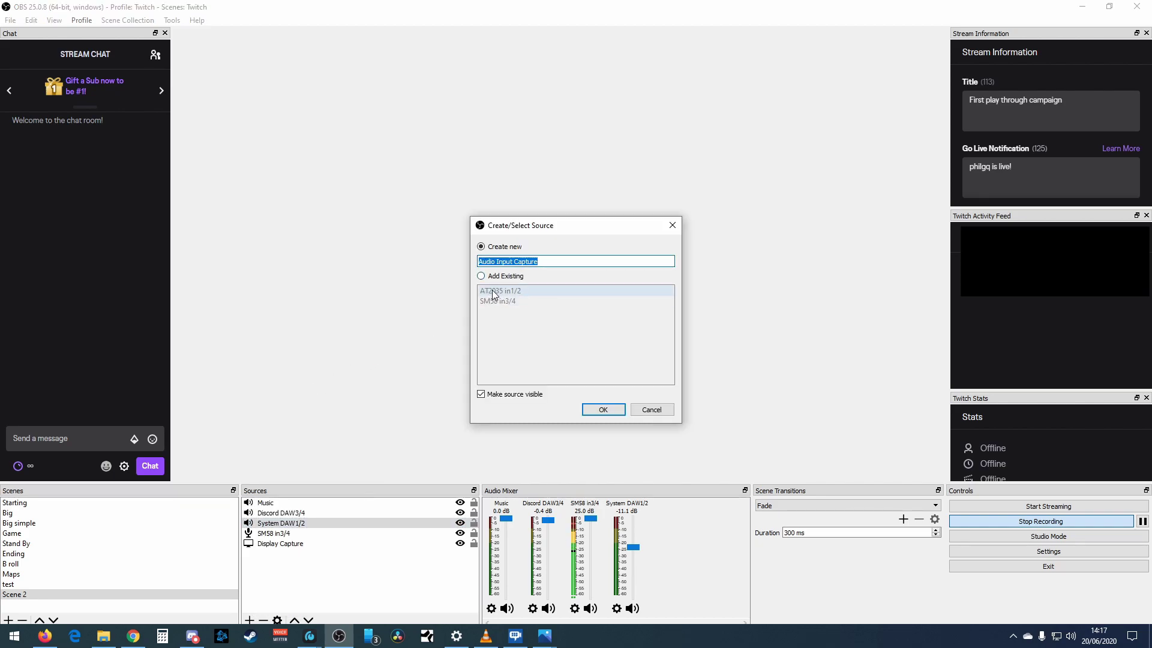
{"action": "left_click", "coordinate": [602, 410]}
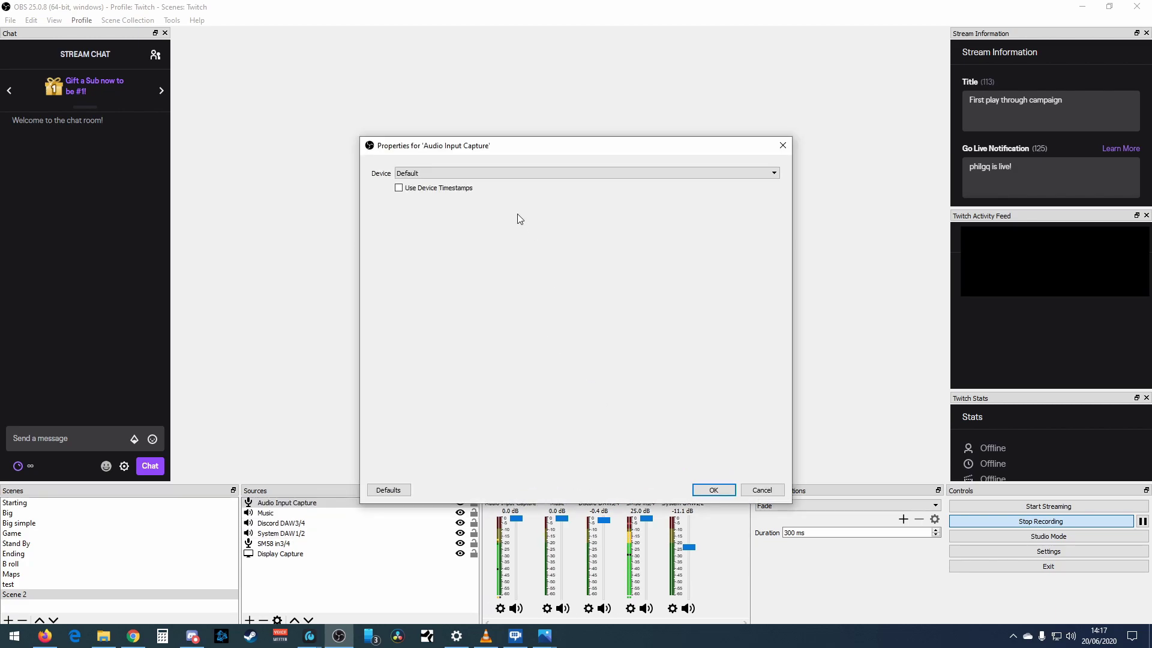
{"action": "left_click", "coordinate": [499, 174]}
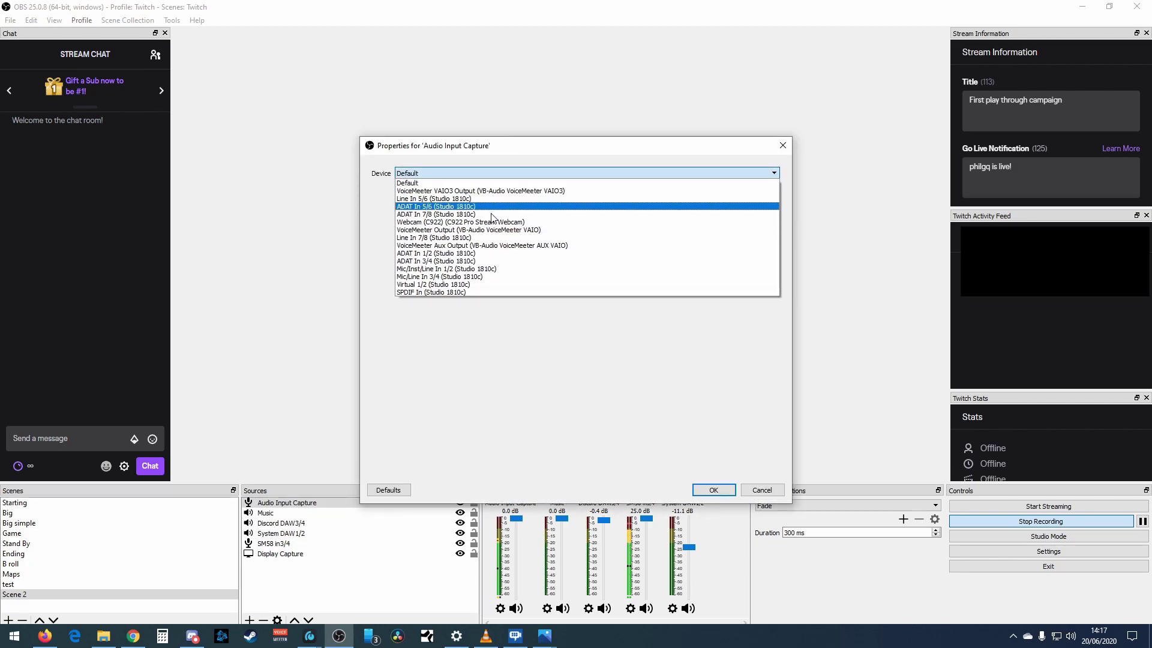
{"action": "left_click", "coordinate": [454, 270]}
{"action": "left_click", "coordinate": [709, 489]}
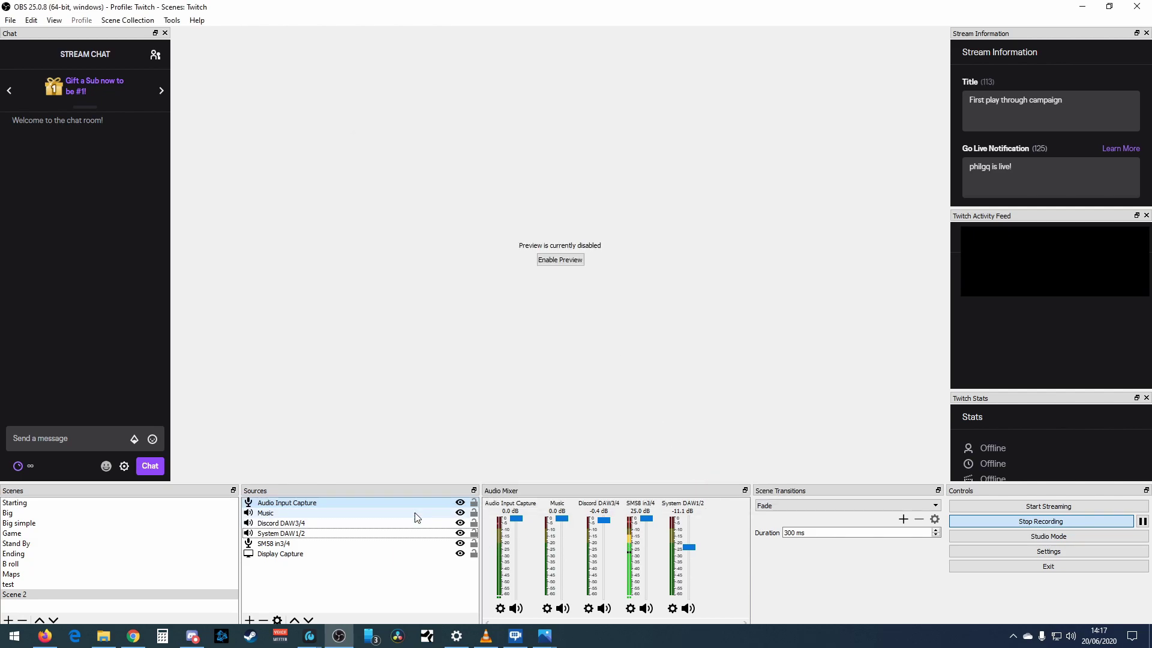
Step: Rename the new audio input capture source to at 2035 test
{"action": "right_click", "coordinate": [300, 503]}
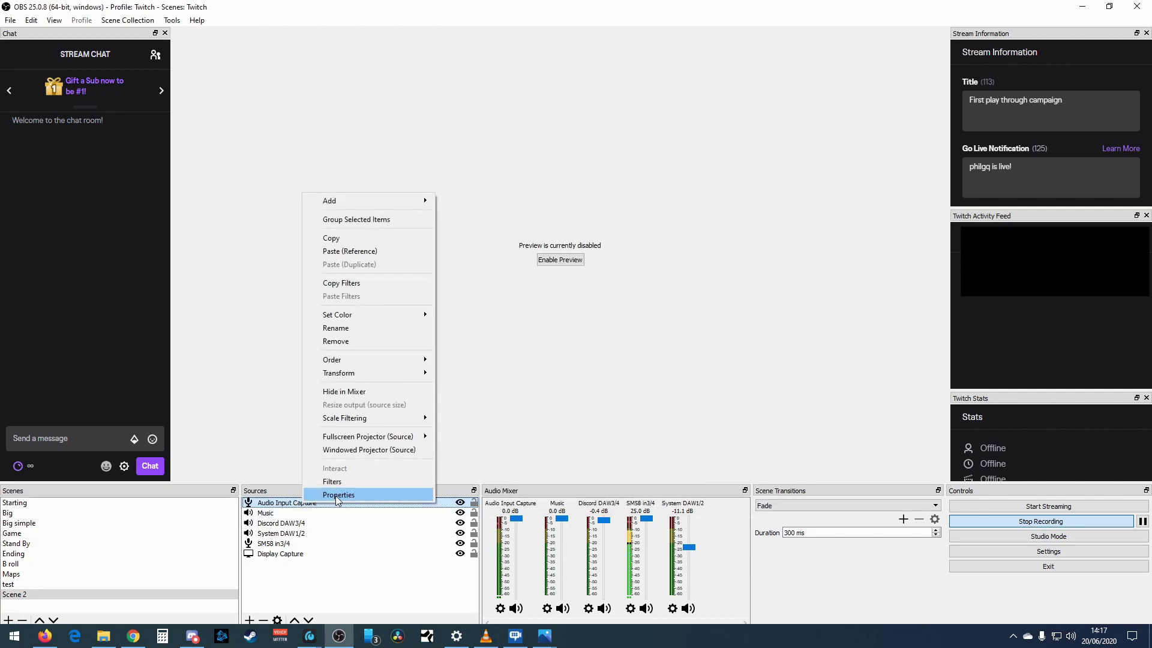
{"action": "left_click", "coordinate": [342, 328]}
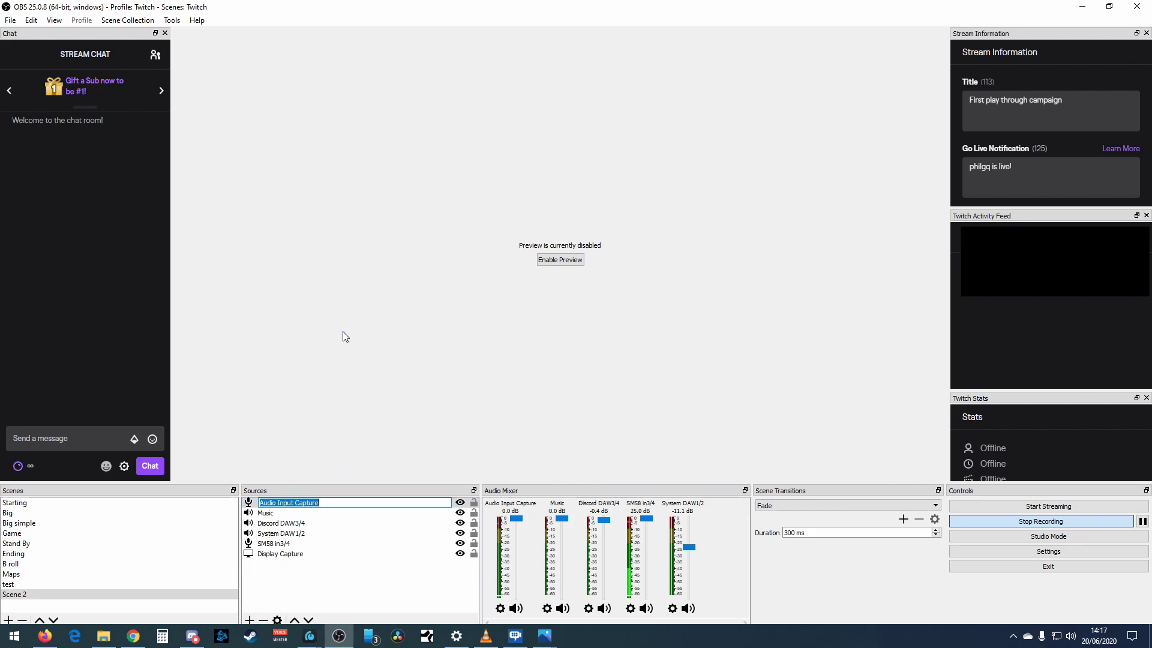
{"action": "type", "text": "at"}
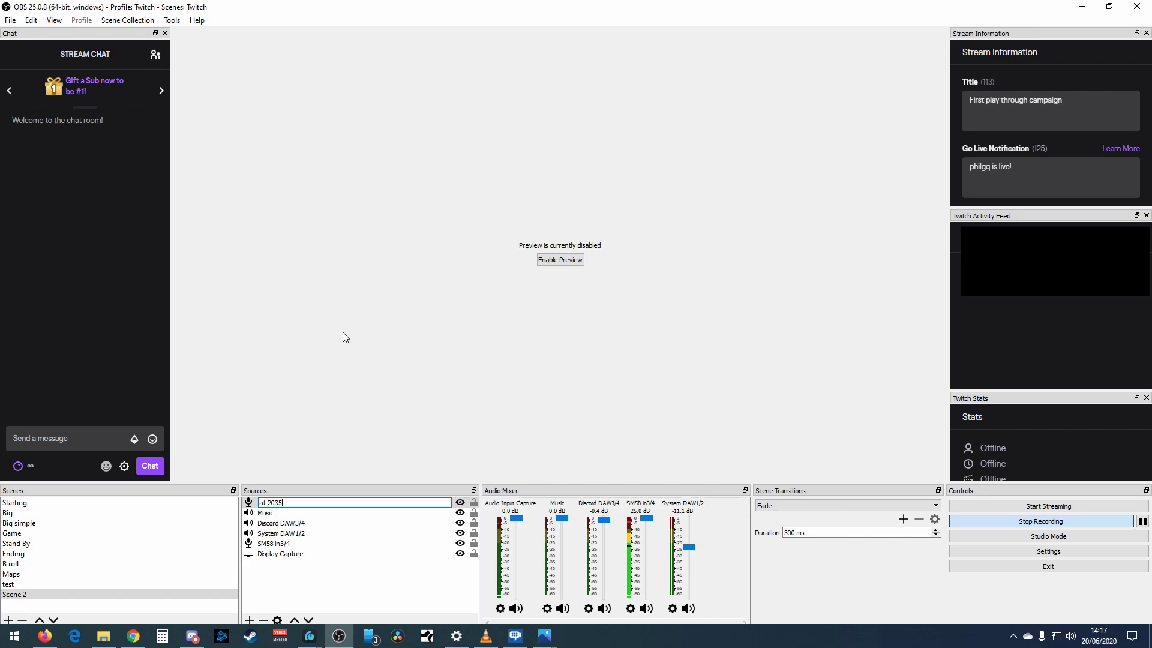
{"action": "type", "text": " 2035 test"}
{"action": "key", "text": "Return"}
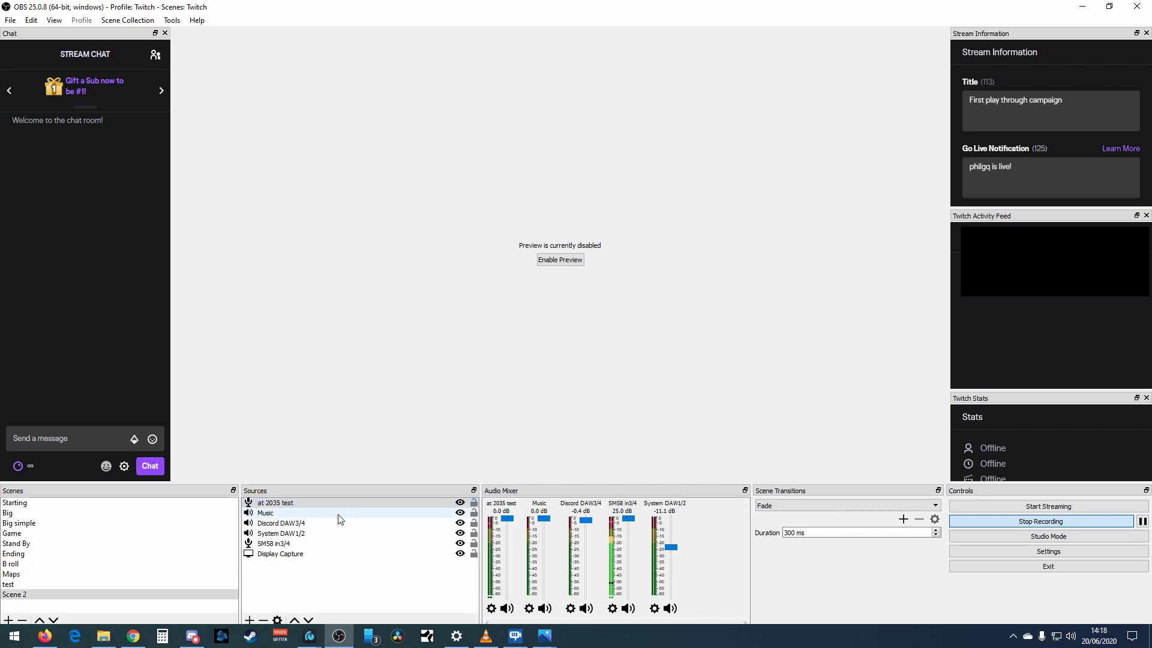
{"action": "right_click", "coordinate": [286, 503]}
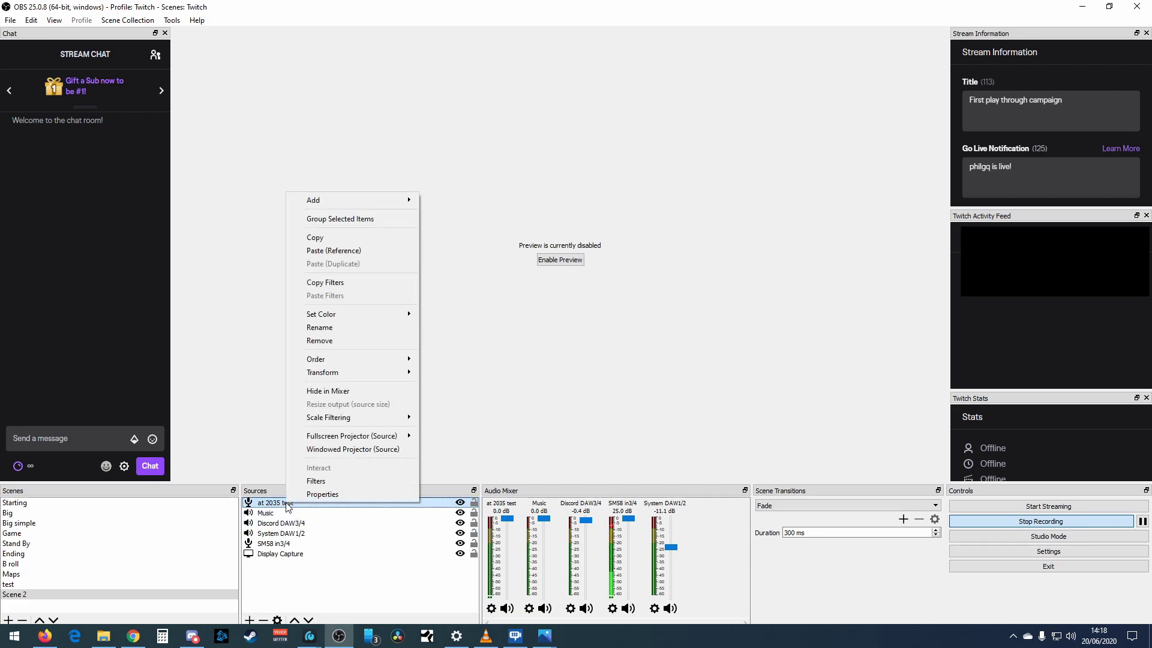
{"action": "left_click", "coordinate": [347, 327]}
{"action": "left_click", "coordinate": [350, 524]}
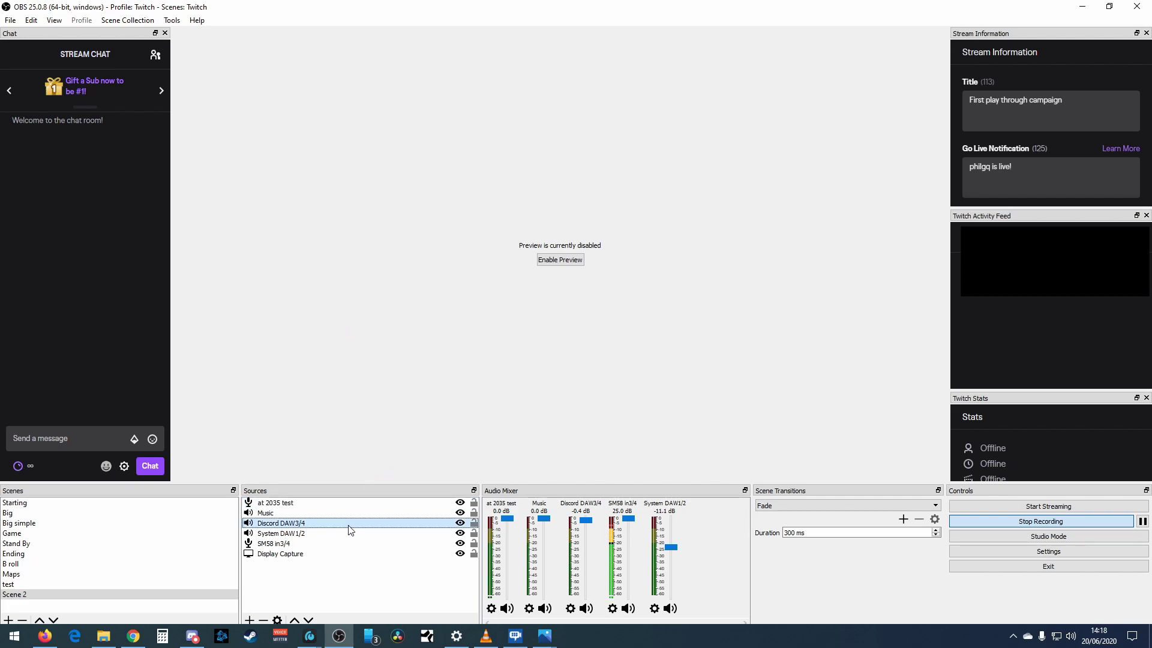
Step: Remove the at 2035 test and Music sources from the current scene
{"action": "right_click", "coordinate": [258, 505]}
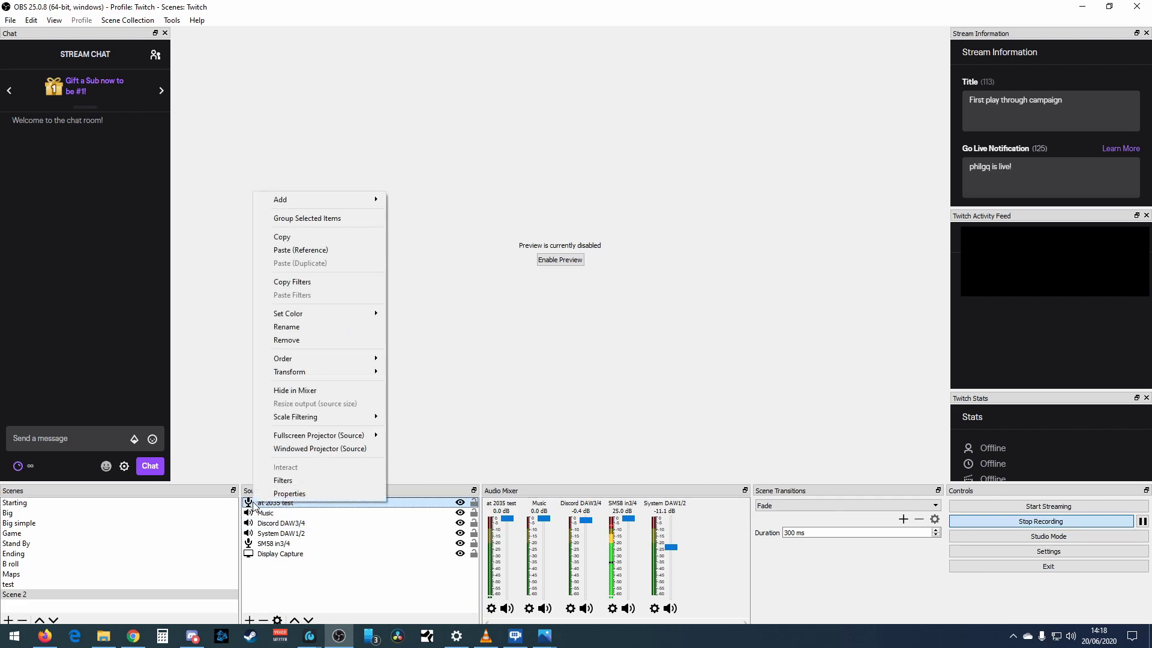
{"action": "left_click", "coordinate": [297, 339]}
{"action": "left_click", "coordinate": [588, 345]}
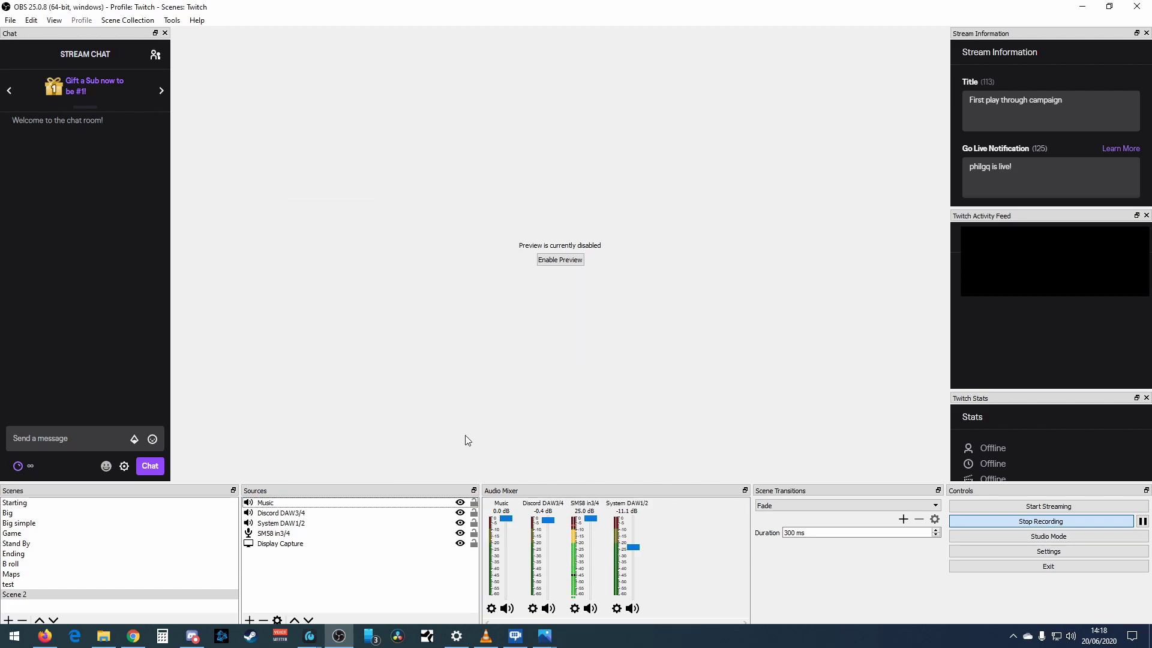
{"action": "right_click", "coordinate": [284, 504]}
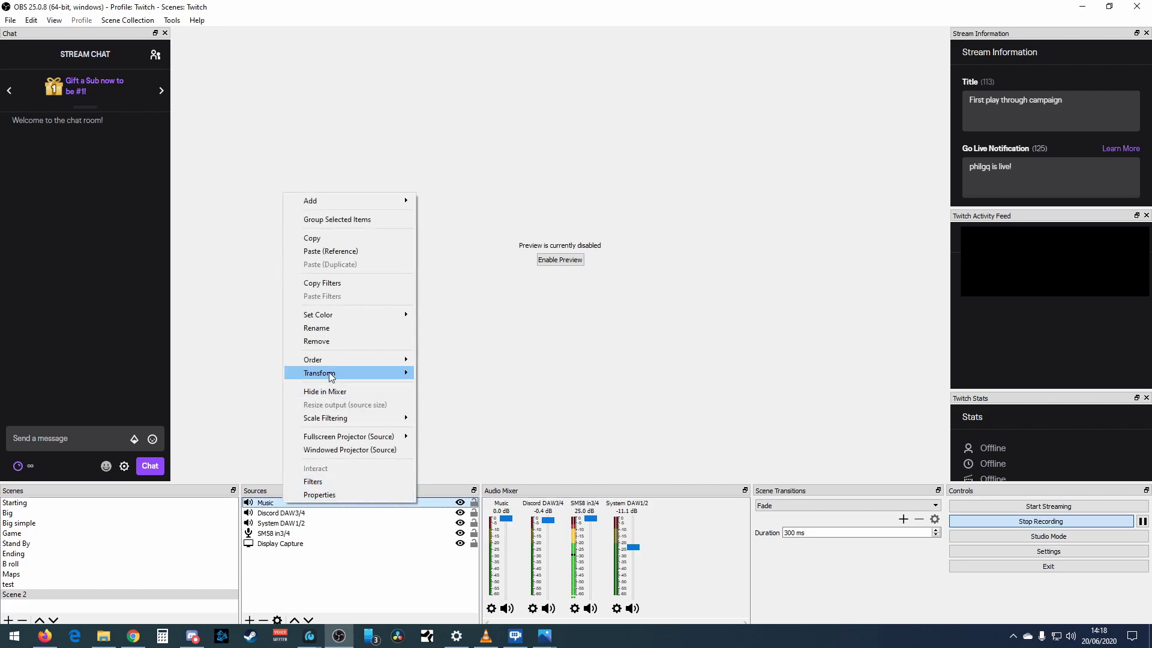
{"action": "left_click", "coordinate": [322, 342]}
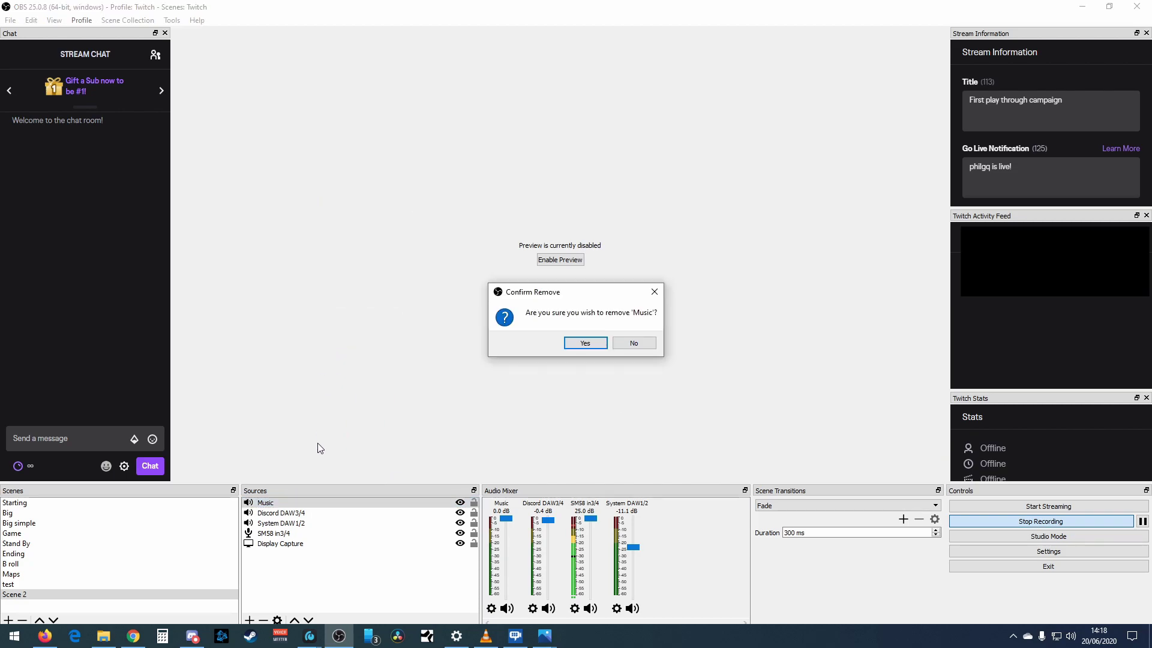
{"action": "left_click", "coordinate": [586, 344]}
Step: Add the existing audio output capture source Music DAW5/6 to the current scene
{"action": "left_click", "coordinate": [249, 619]}
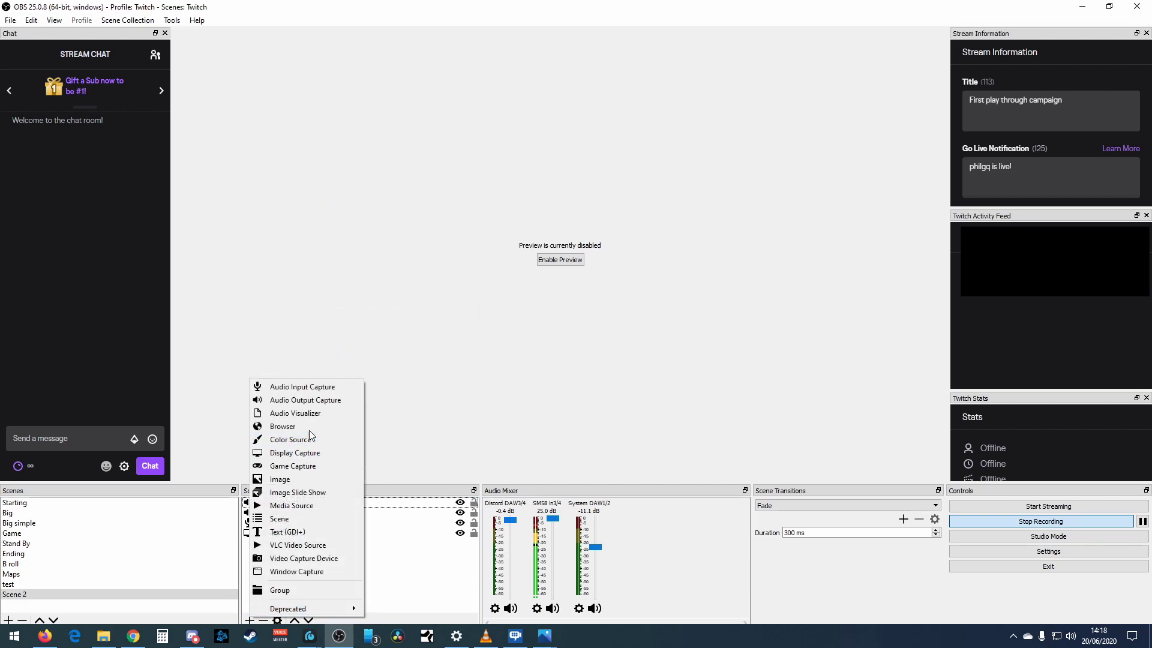
{"action": "left_click", "coordinate": [306, 400]}
{"action": "left_click", "coordinate": [526, 278]}
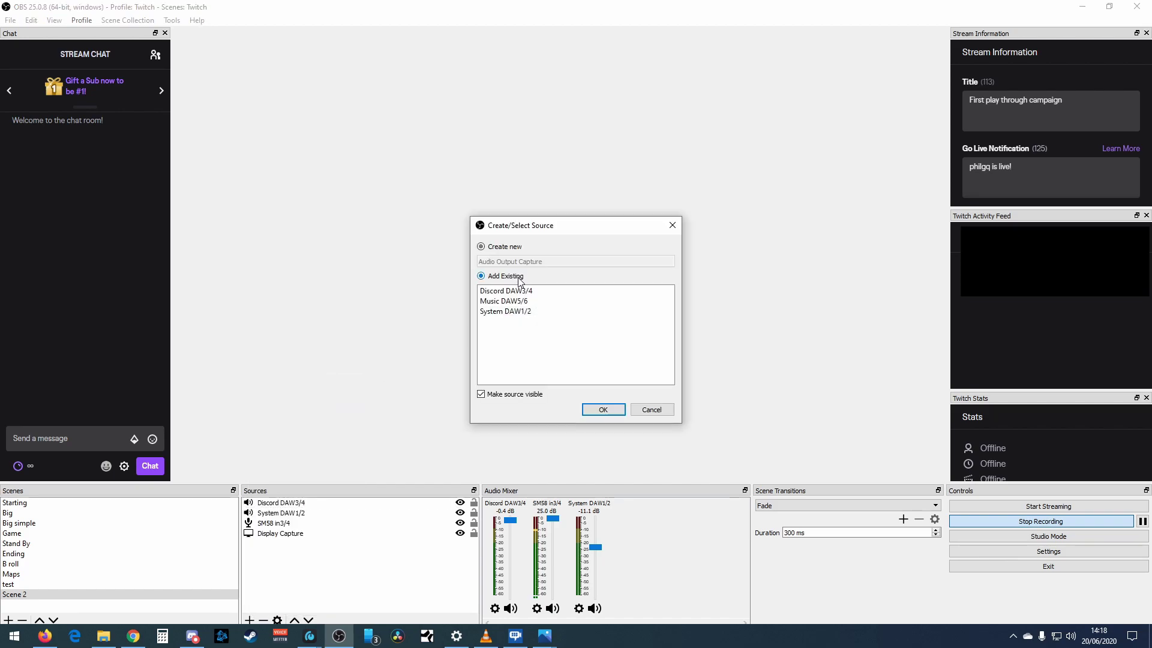
{"action": "left_click", "coordinate": [504, 301]}
{"action": "left_click", "coordinate": [603, 410]}
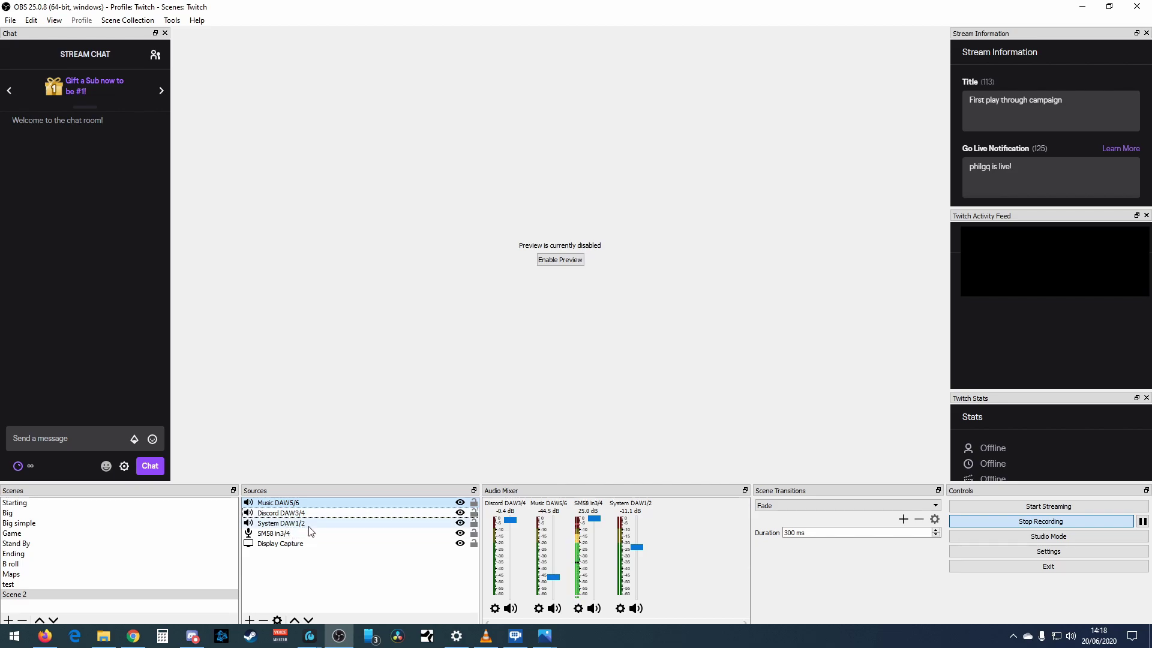
Step: Review the ReaFIR, Noise Gate, Expander and Compressor settings in the SM58 in3/4 source's filters and close them without changes
{"action": "left_click", "coordinate": [353, 535]}
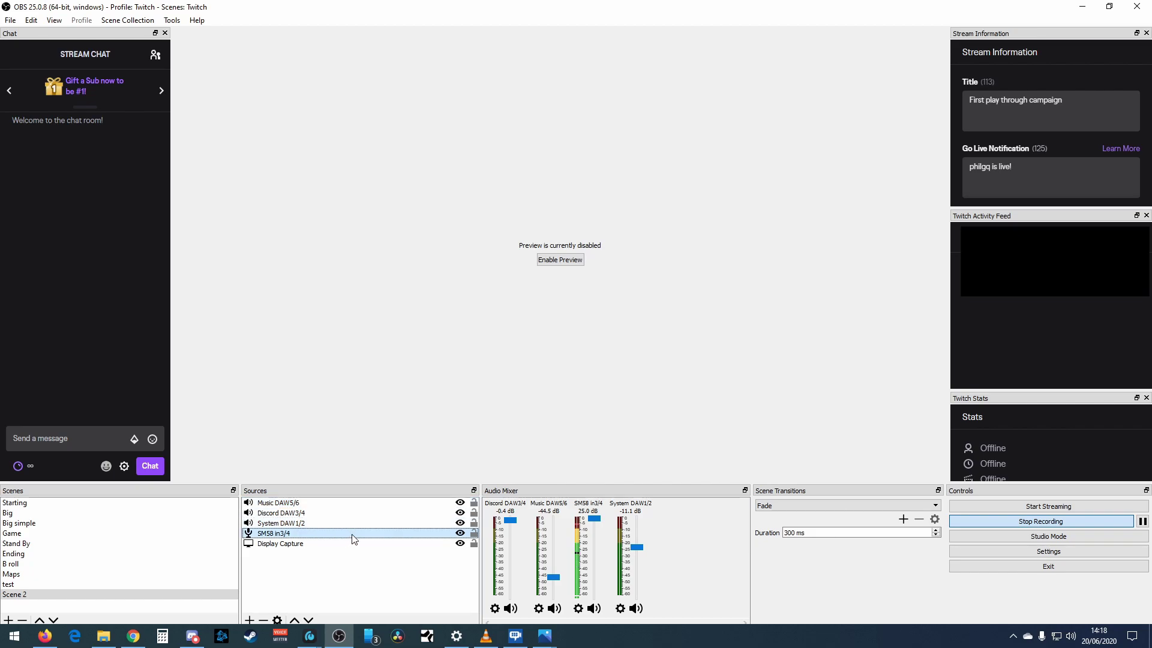
{"action": "left_click", "coordinate": [538, 608]}
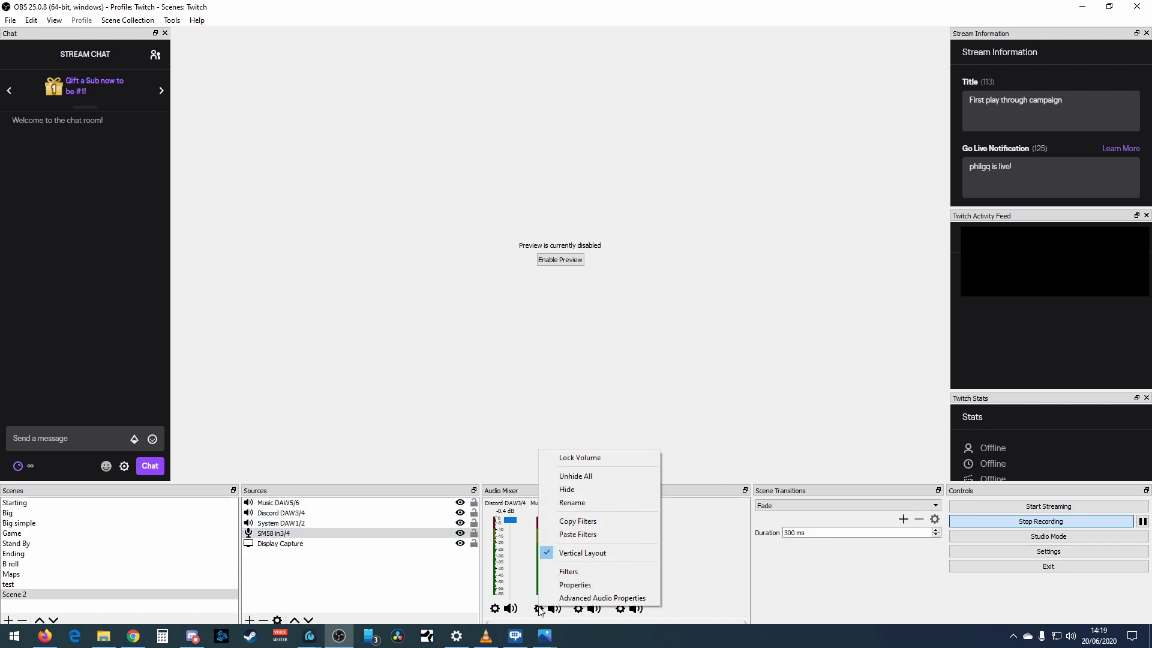
{"action": "left_click", "coordinate": [561, 573]}
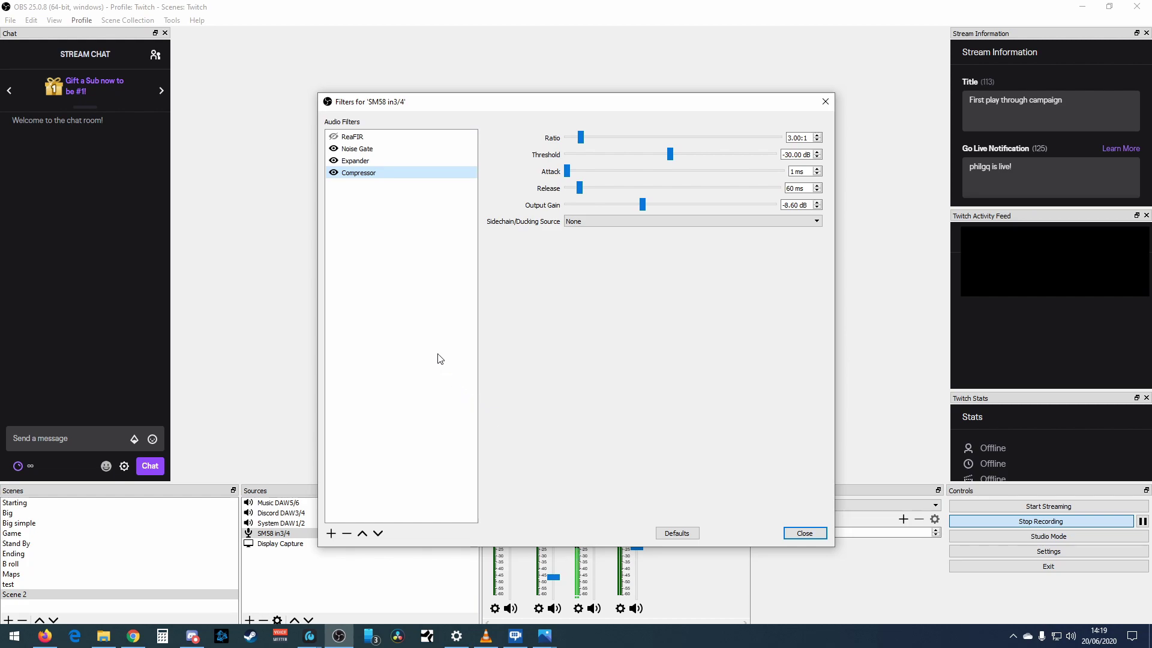
{"action": "left_click", "coordinate": [354, 138]}
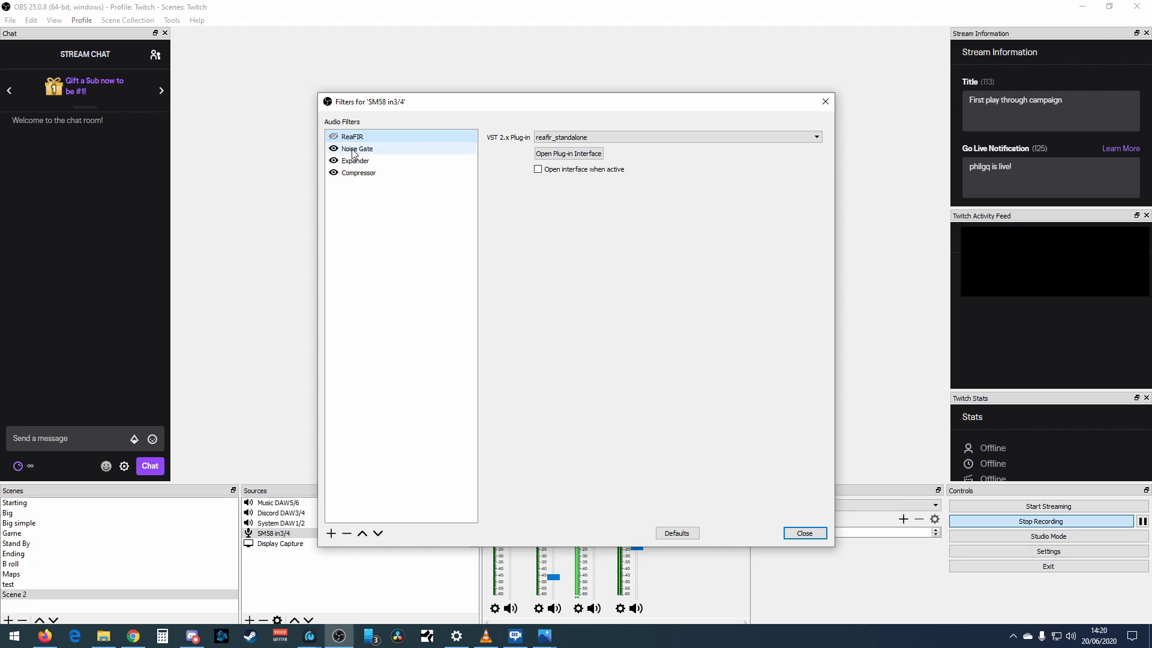
{"action": "left_click", "coordinate": [353, 150]}
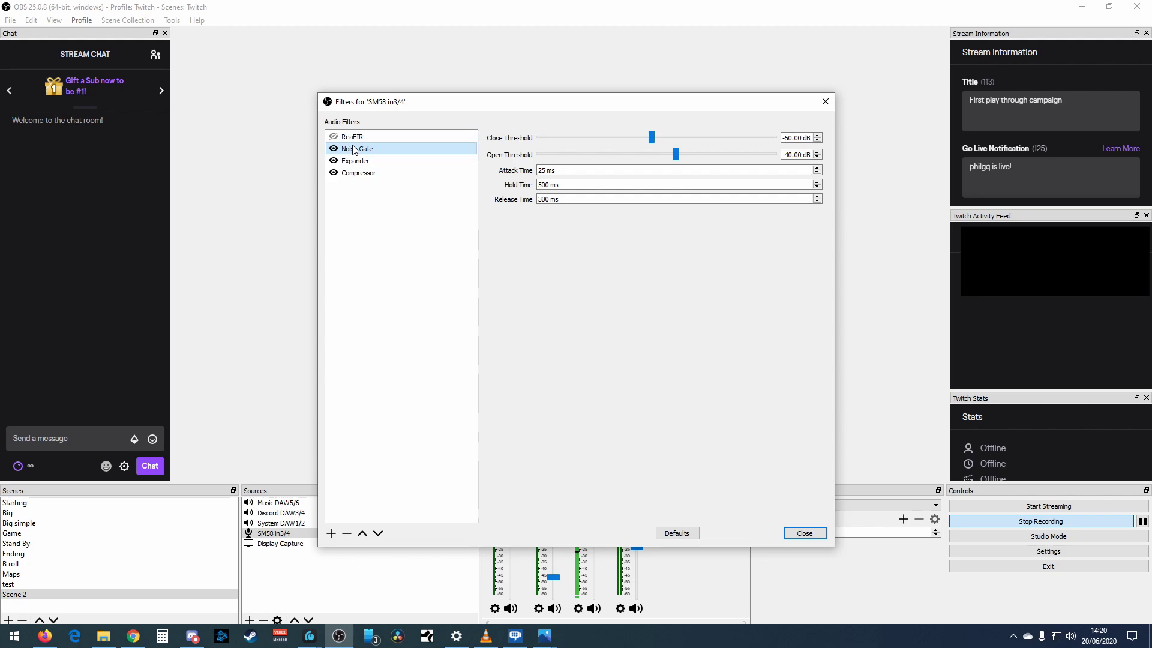
{"action": "left_click", "coordinate": [340, 139]}
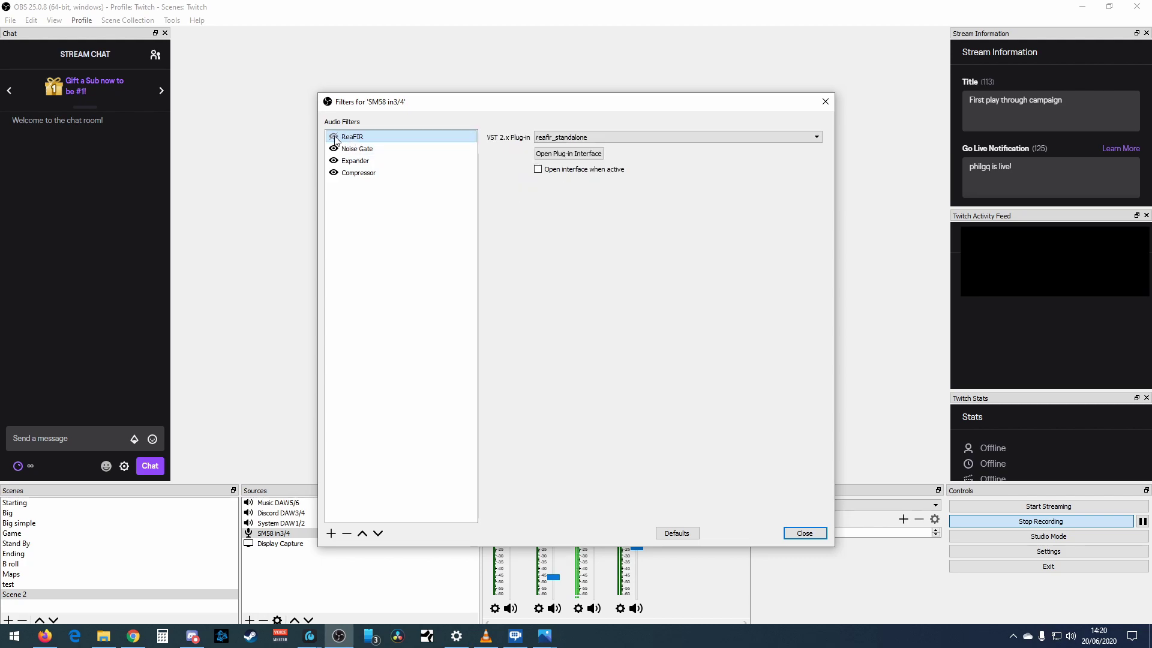
{"action": "left_click", "coordinate": [355, 149]}
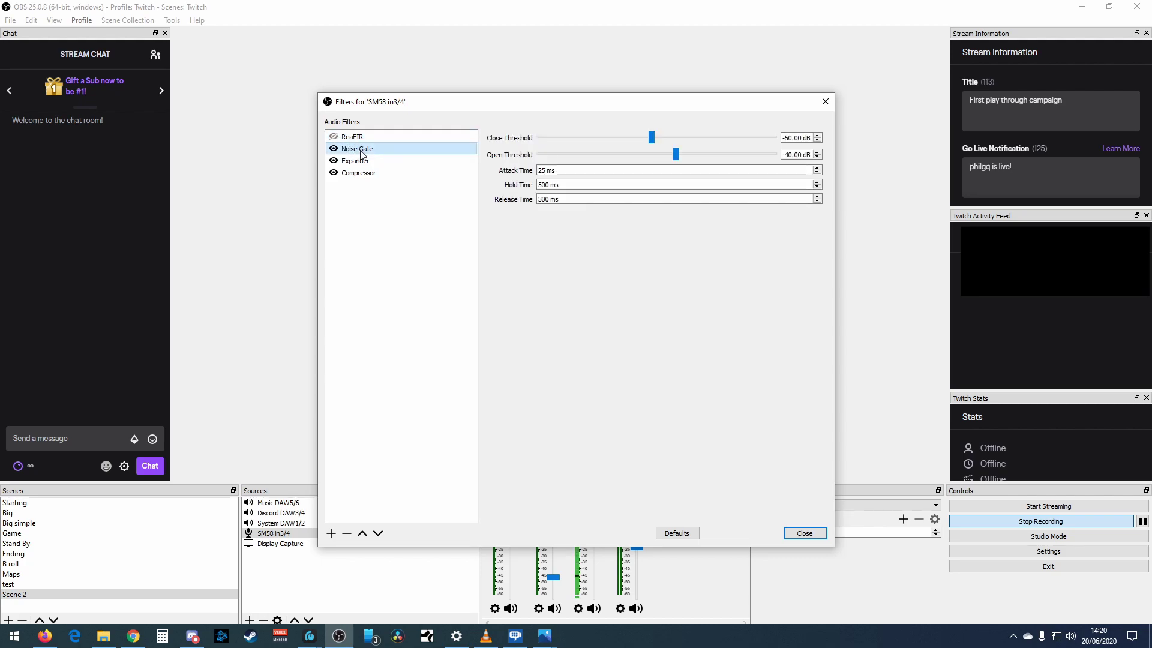
{"action": "left_click", "coordinate": [357, 161]}
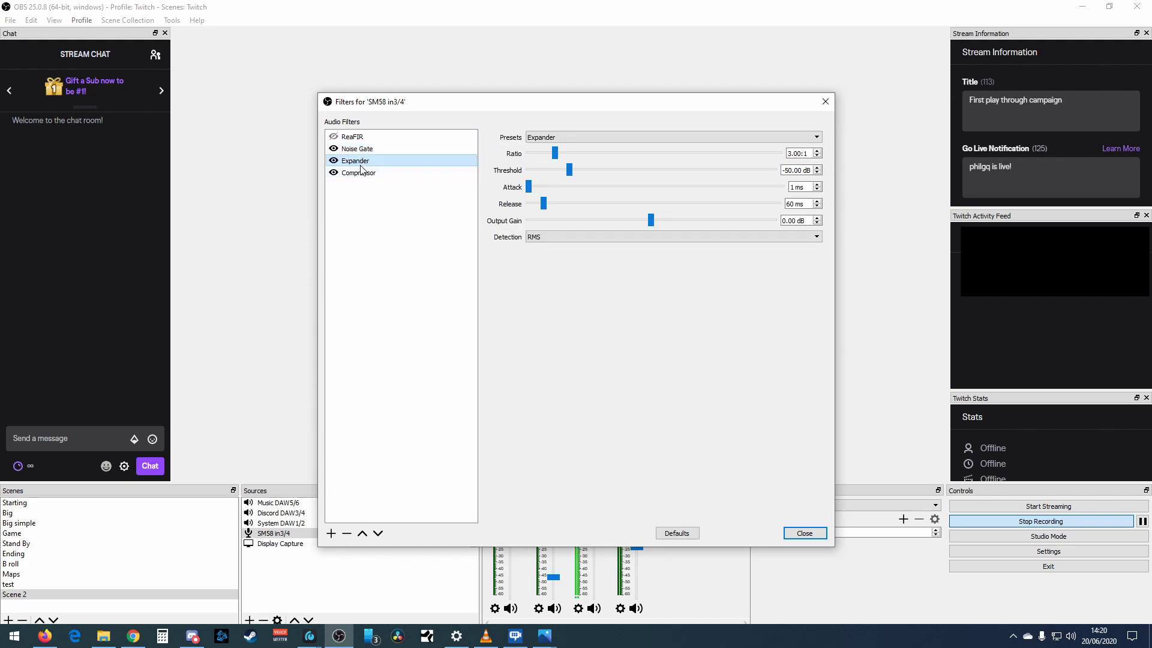
{"action": "left_click", "coordinate": [360, 173]}
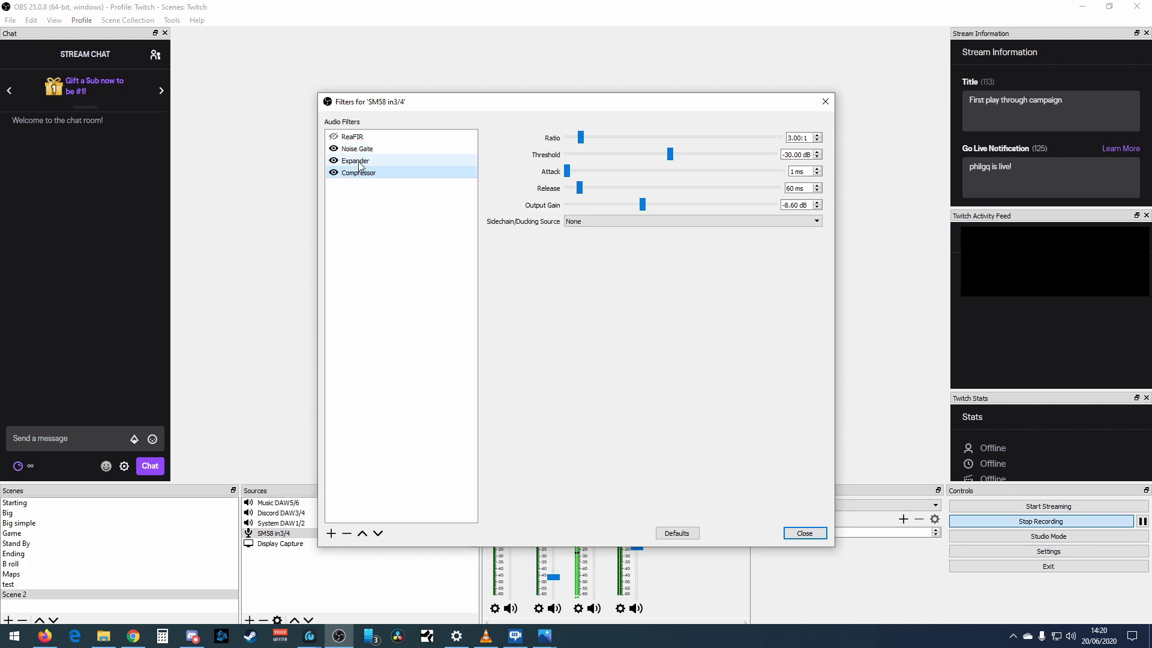
{"action": "left_click", "coordinate": [358, 148]}
{"action": "left_click", "coordinate": [358, 160]}
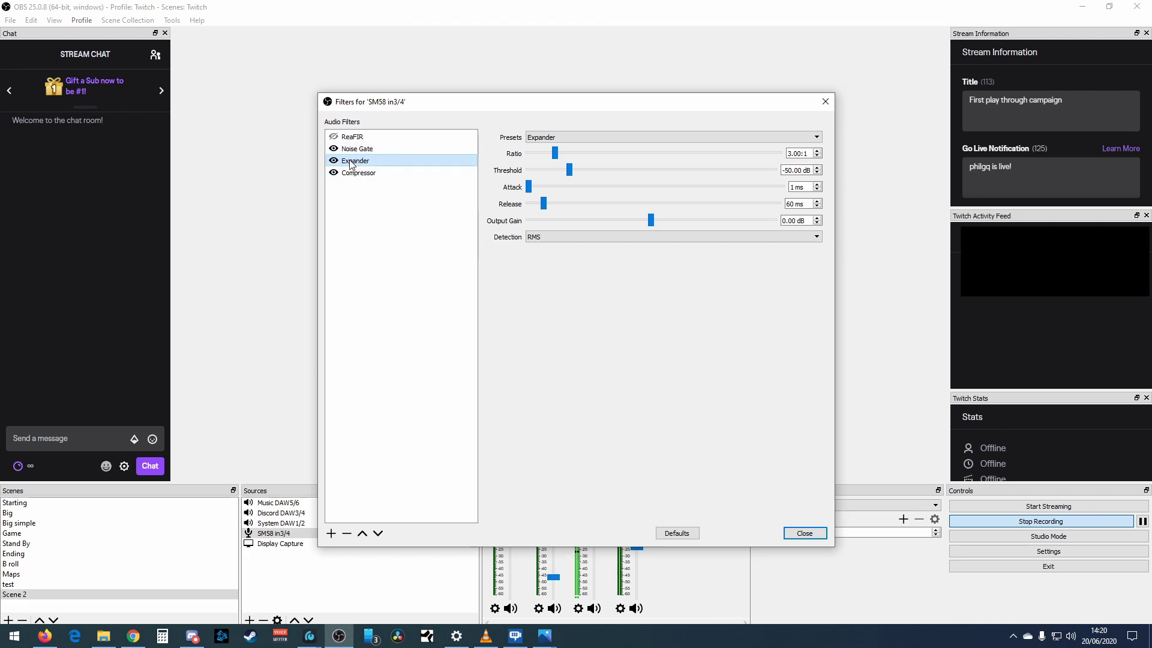
{"action": "left_click", "coordinate": [352, 137]}
{"action": "left_click", "coordinate": [804, 533]}
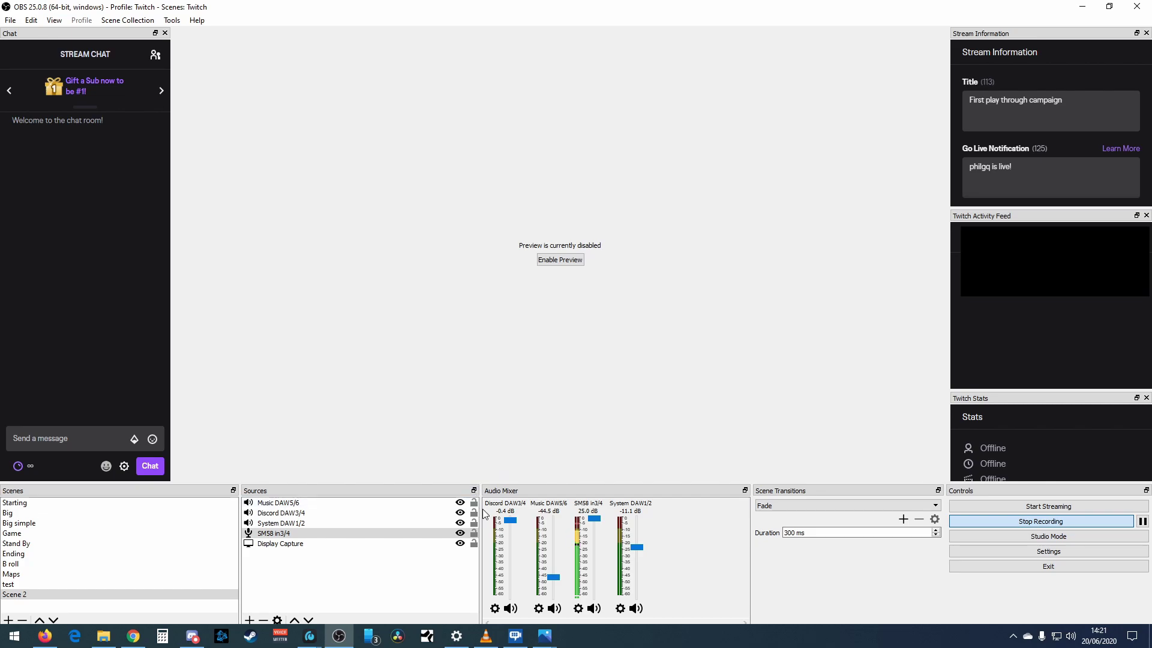
Step: Open the advanced audio properties and examine the volume, mono option and track assignments of the active sources
{"action": "right_click", "coordinate": [511, 609]}
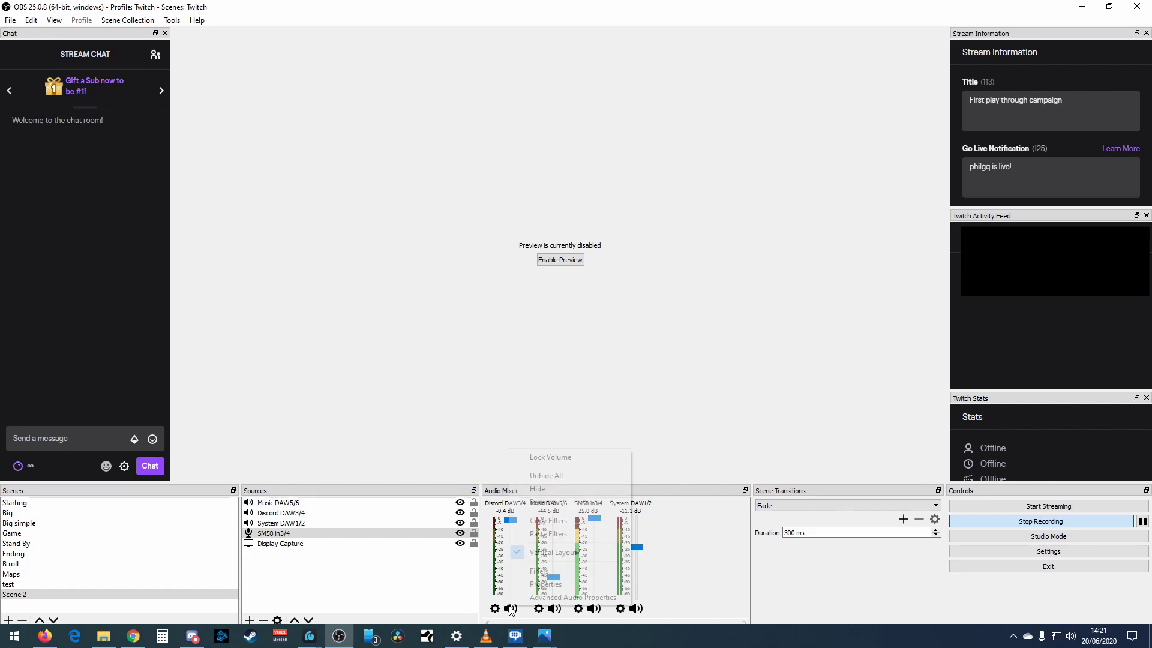
{"action": "left_click", "coordinate": [570, 598]}
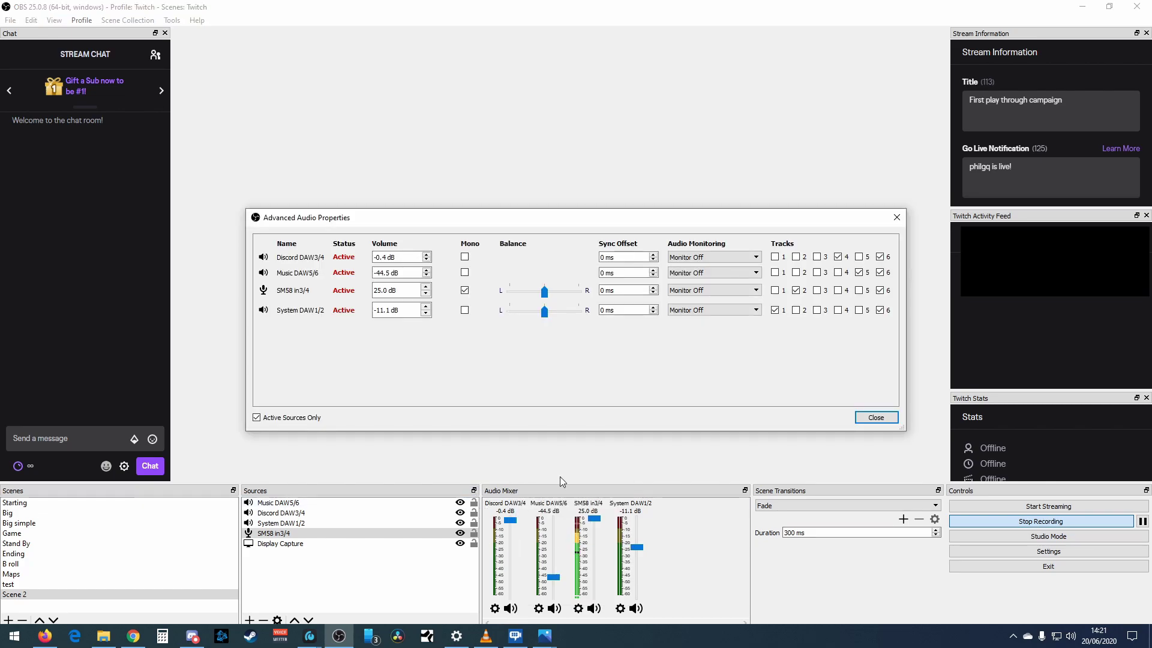
{"action": "left_click_drag", "start_coordinate": [578, 220], "coordinate": [488, 174]}
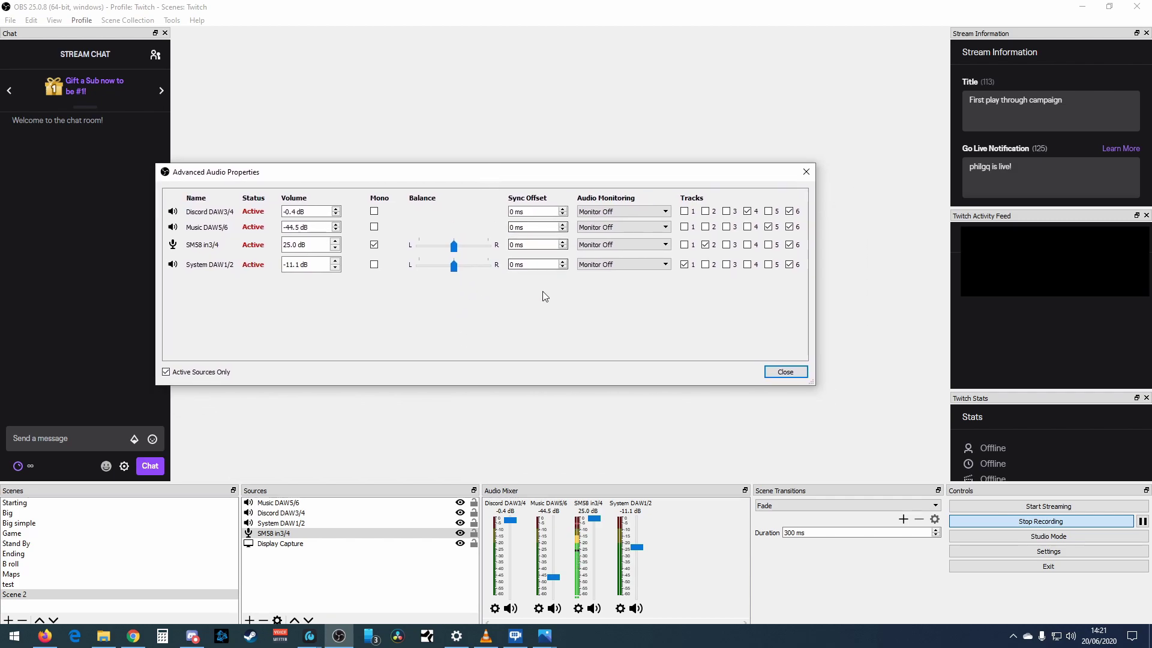
{"action": "left_click", "coordinate": [372, 242]}
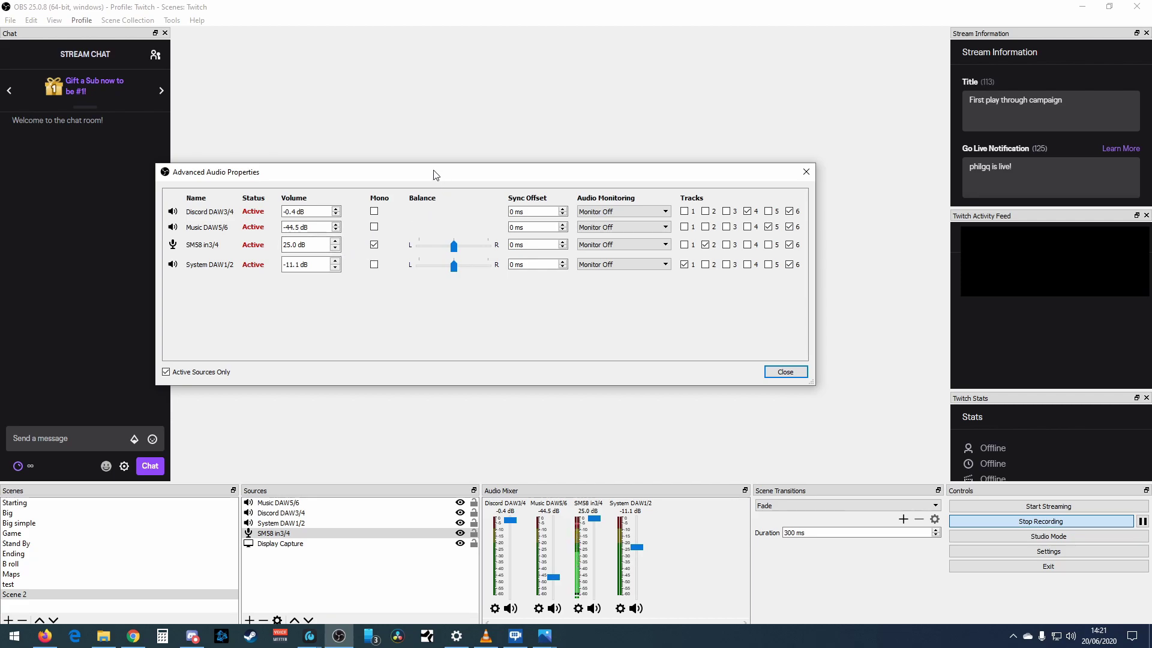
{"action": "left_click_drag", "start_coordinate": [436, 175], "coordinate": [463, 194]}
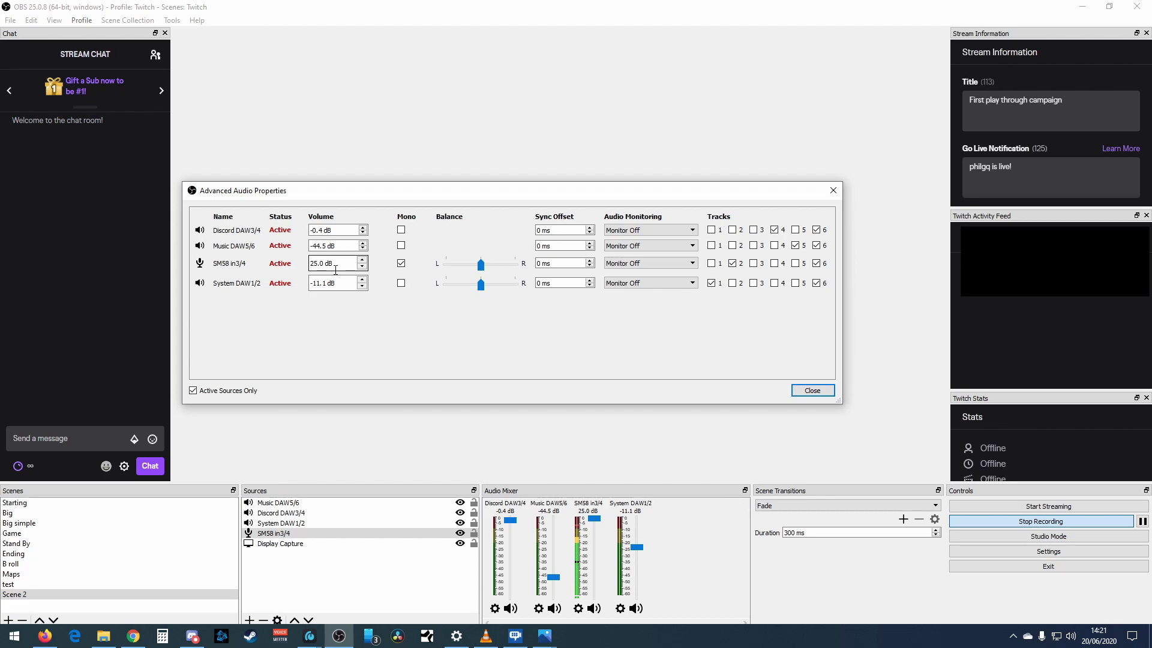
{"action": "left_click_drag", "start_coordinate": [476, 198], "coordinate": [501, 203]}
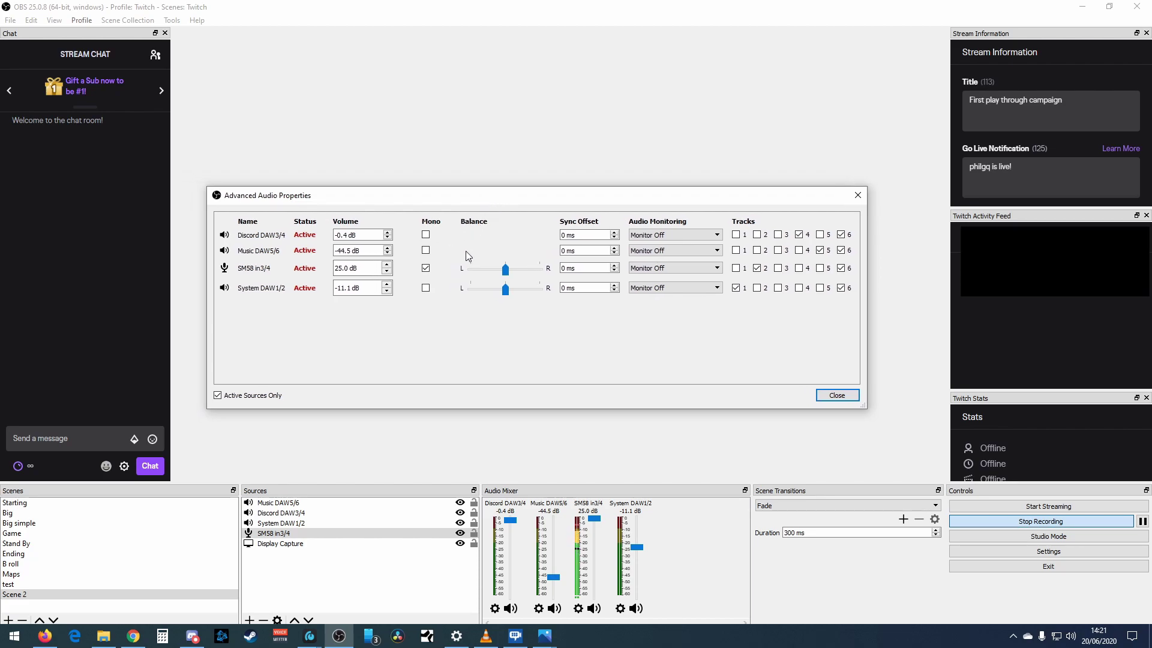
{"action": "left_click", "coordinate": [426, 268]}
{"action": "left_click_drag", "start_coordinate": [466, 198], "coordinate": [455, 206]}
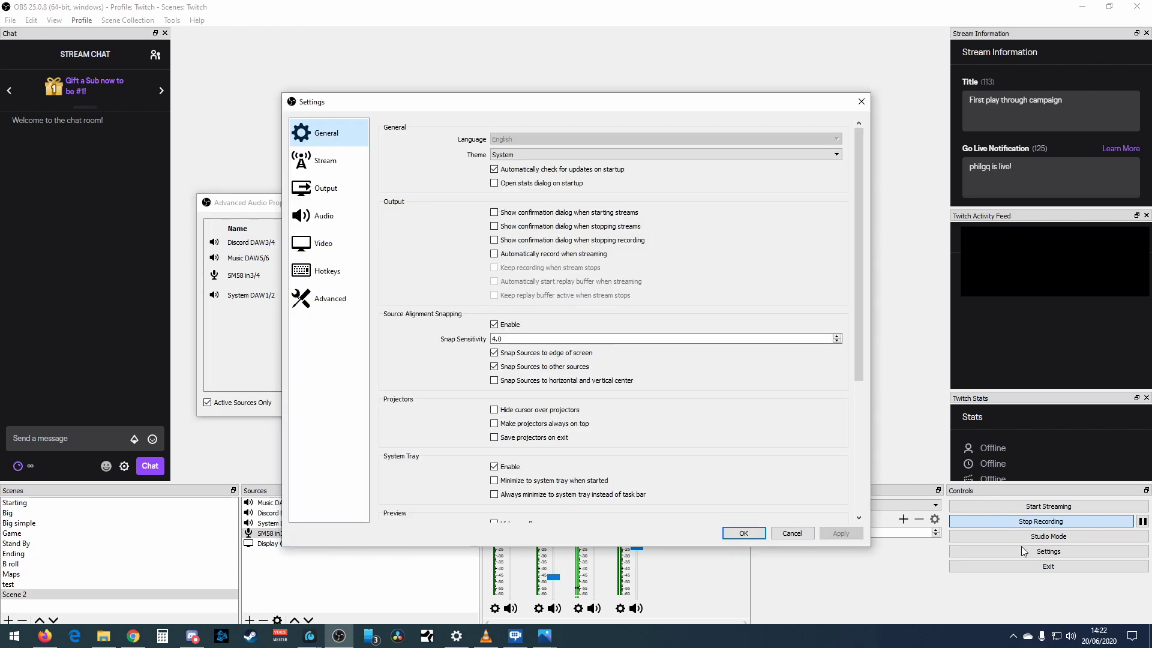
Step: Compare the audio tracks selected for streaming and recording in the output settings, and close the settings and the advanced audio properties
{"action": "left_click", "coordinate": [318, 167]}
{"action": "left_click", "coordinate": [321, 187]}
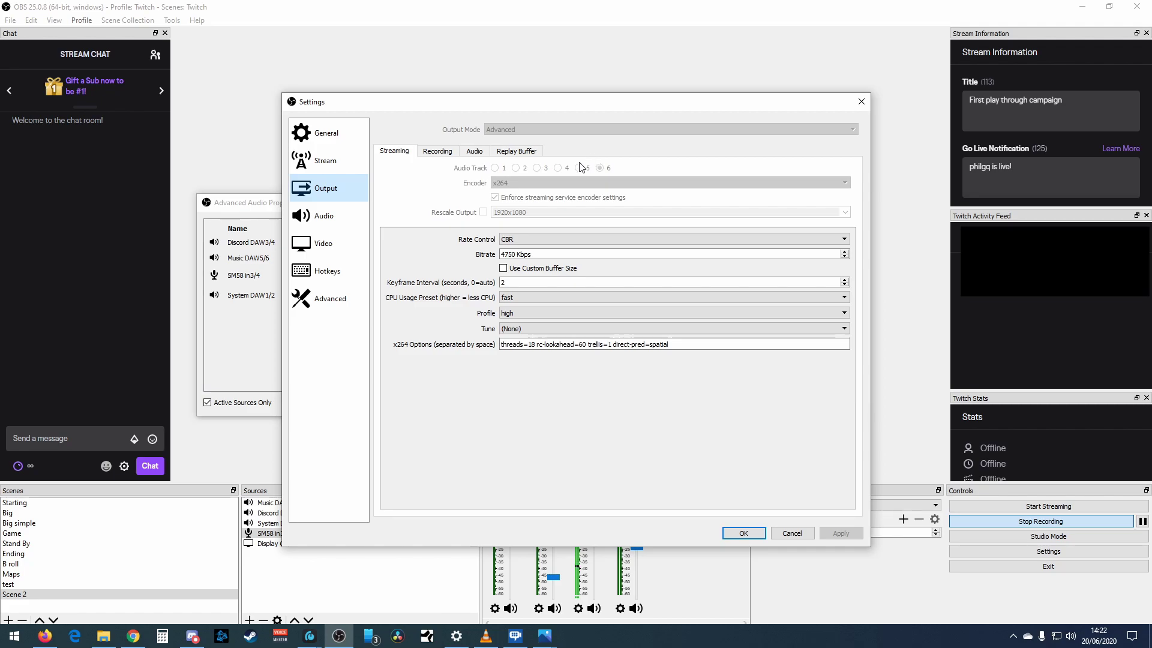
{"action": "left_click", "coordinate": [438, 154]}
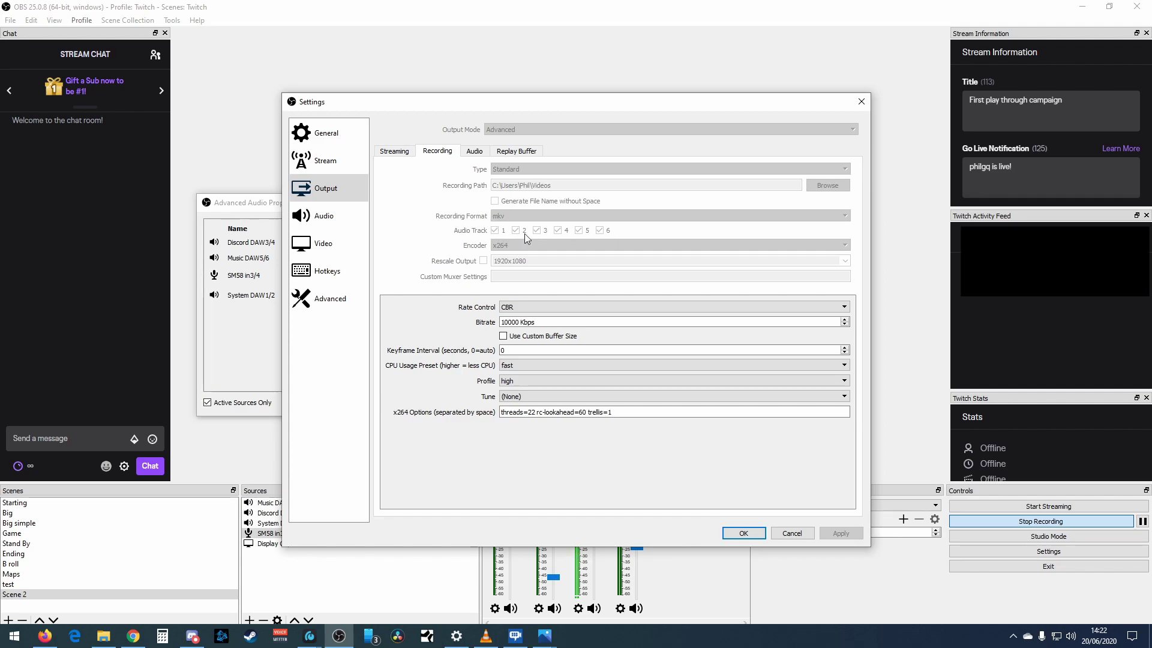
{"action": "left_click", "coordinate": [397, 151]}
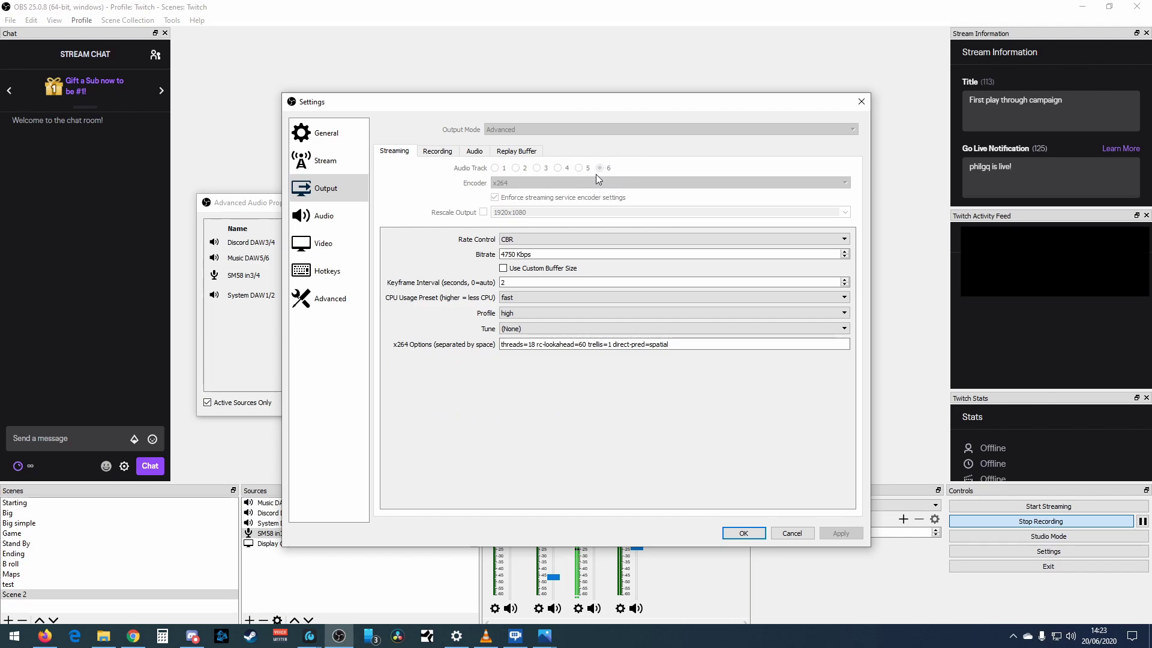
{"action": "left_click", "coordinate": [437, 152]}
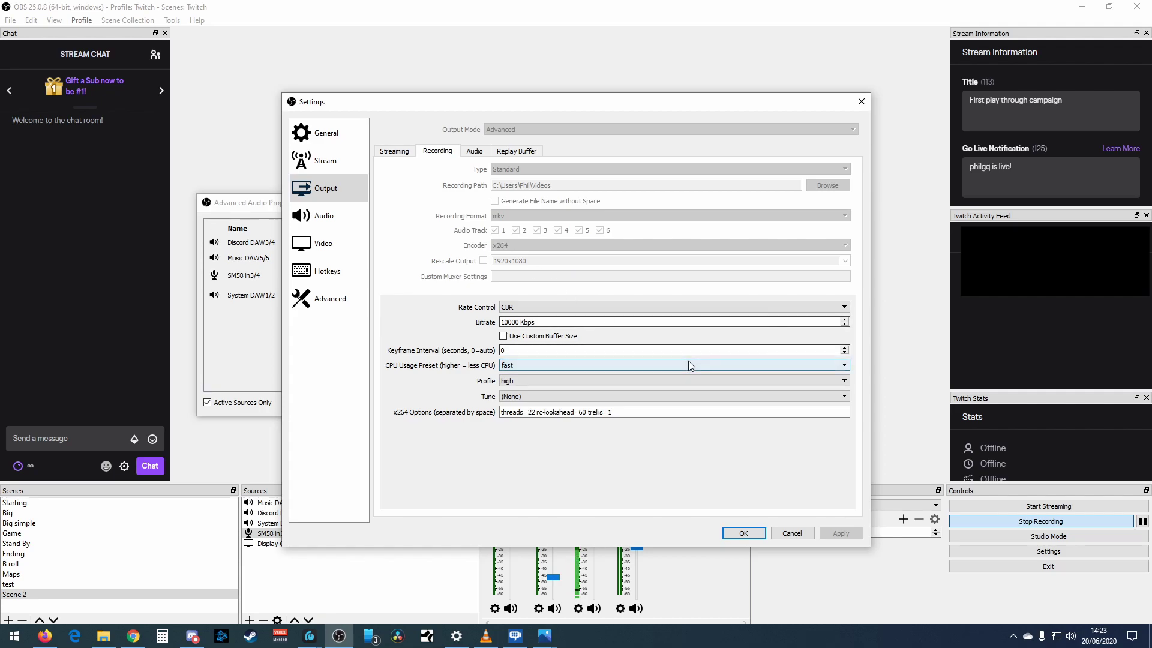
{"action": "left_click", "coordinate": [742, 533]}
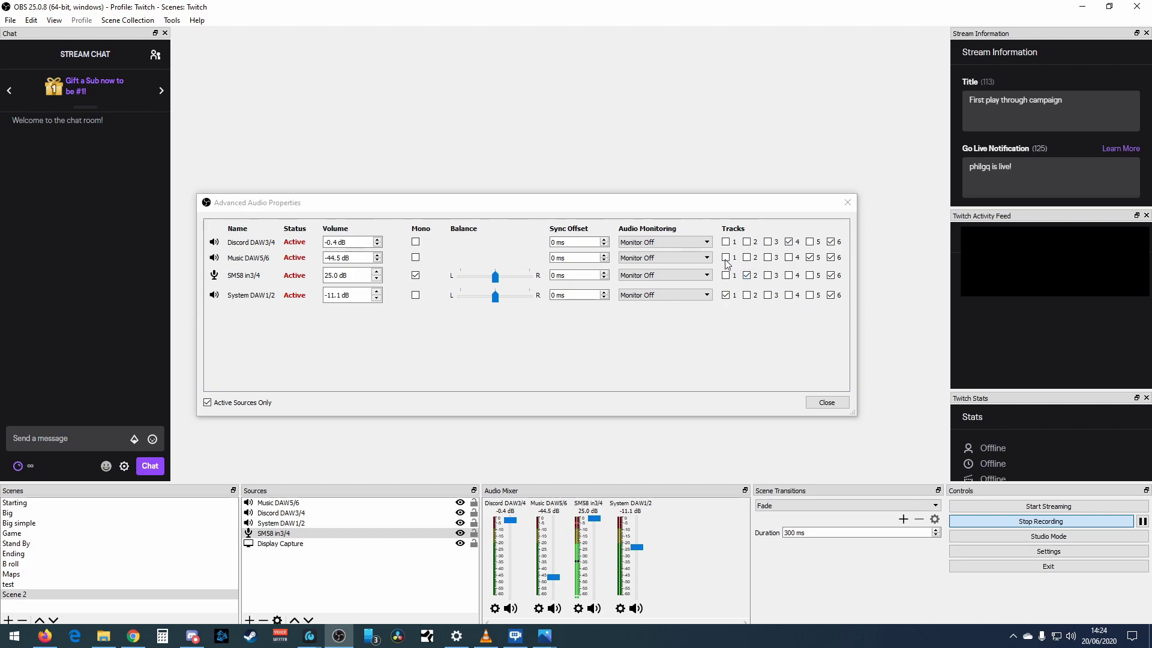
{"action": "left_click", "coordinate": [826, 402]}
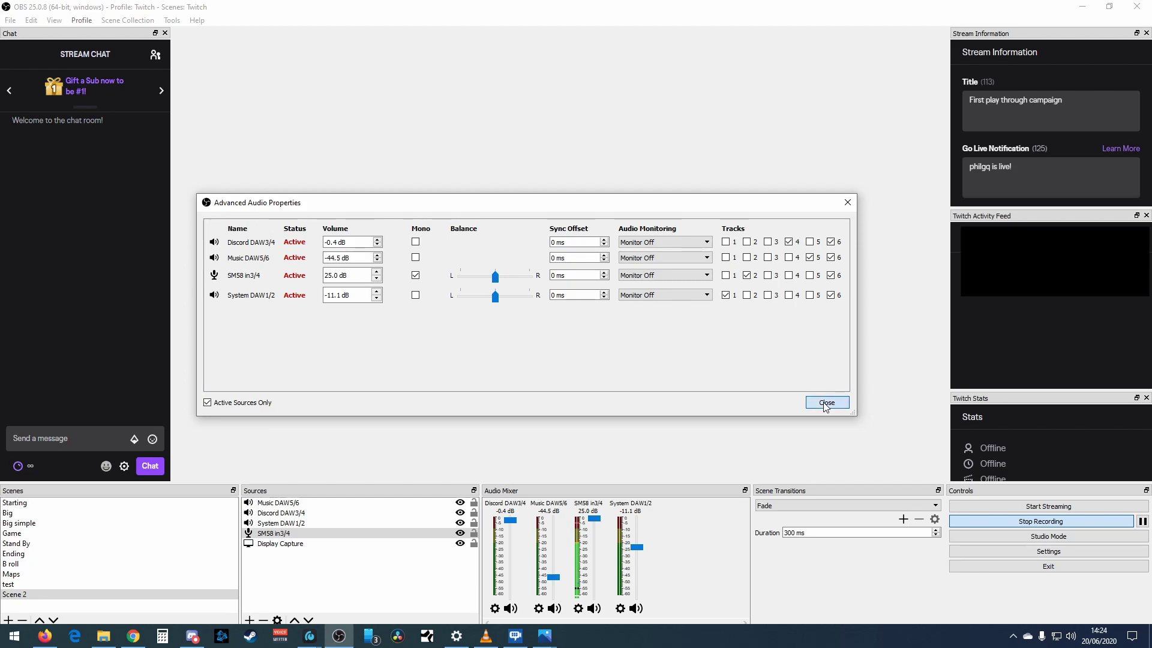
Step: Reopen the output settings to review the recording format, audio tracks and encoder options, and close them without changes
{"action": "left_click", "coordinate": [974, 548]}
{"action": "left_click", "coordinate": [360, 188]}
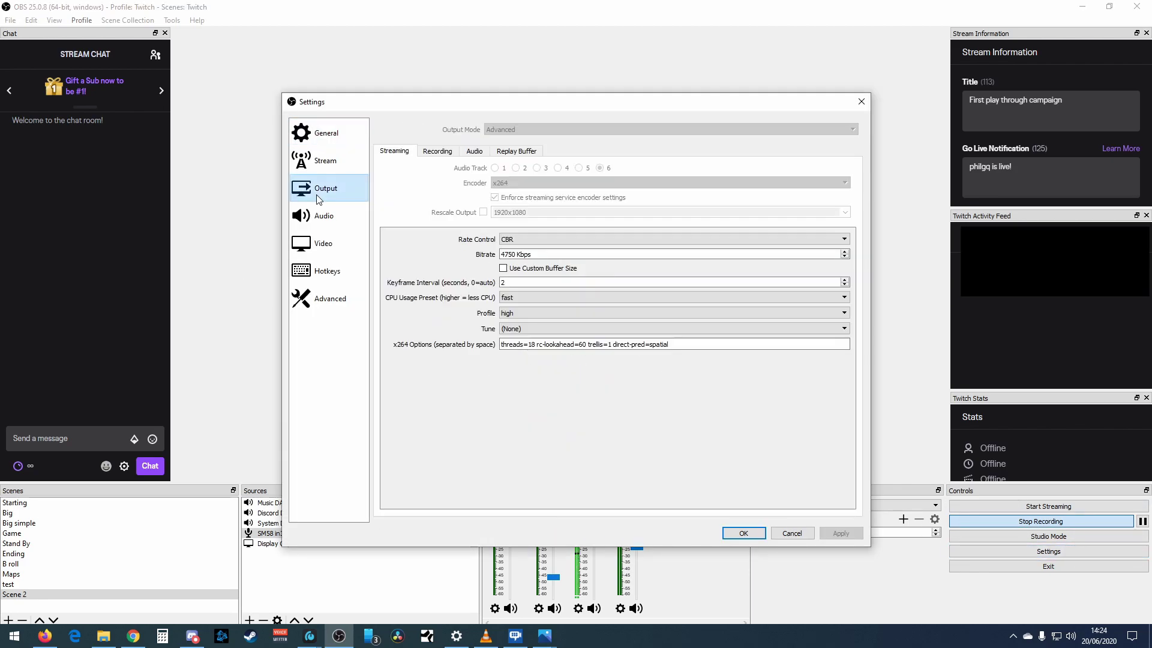
{"action": "left_click", "coordinate": [447, 152]}
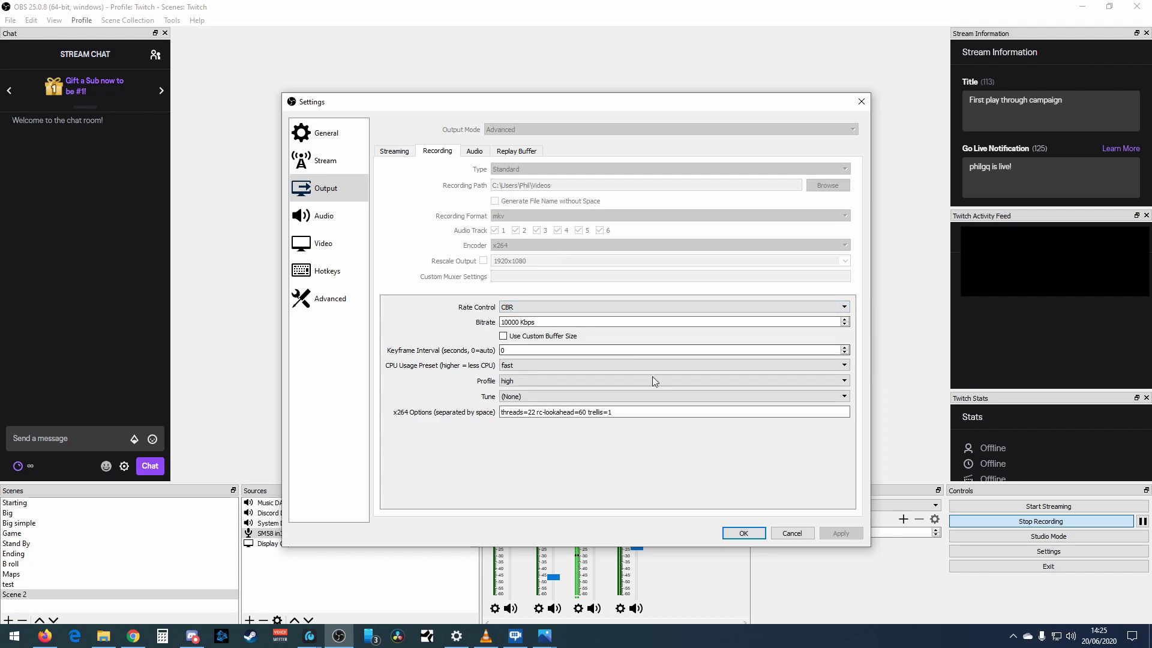
{"action": "left_click", "coordinate": [753, 537]}
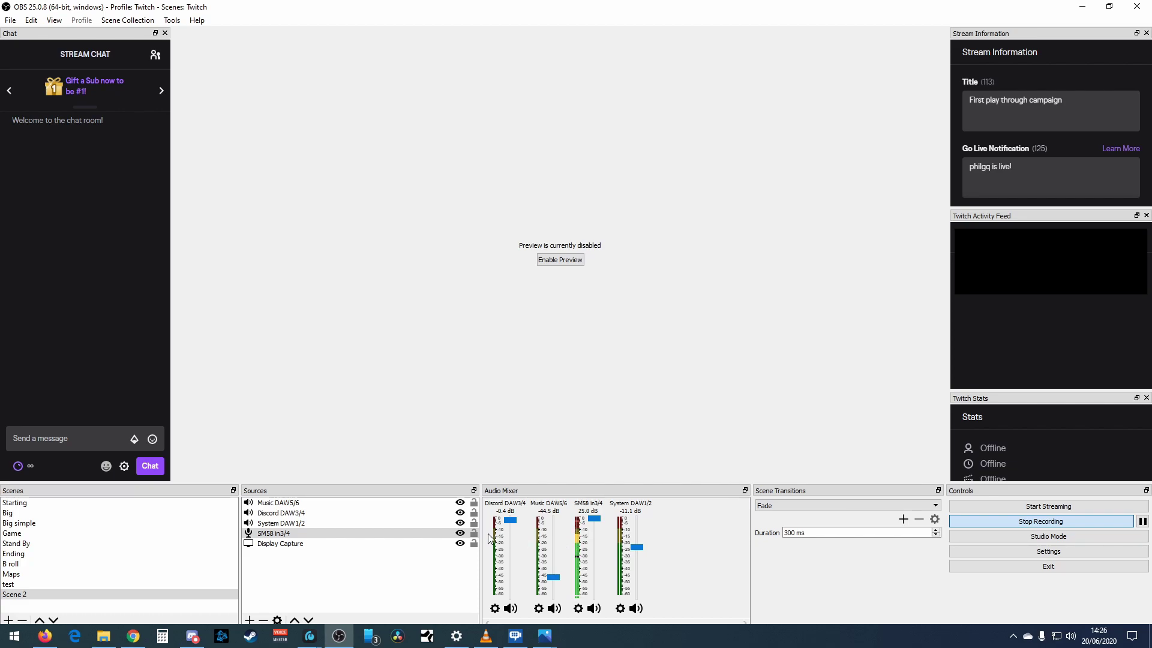
Step: Switch to the Studio 1810c mixer window and reposition it so all its input and DAW channels are in view
{"action": "left_click", "coordinate": [309, 635]}
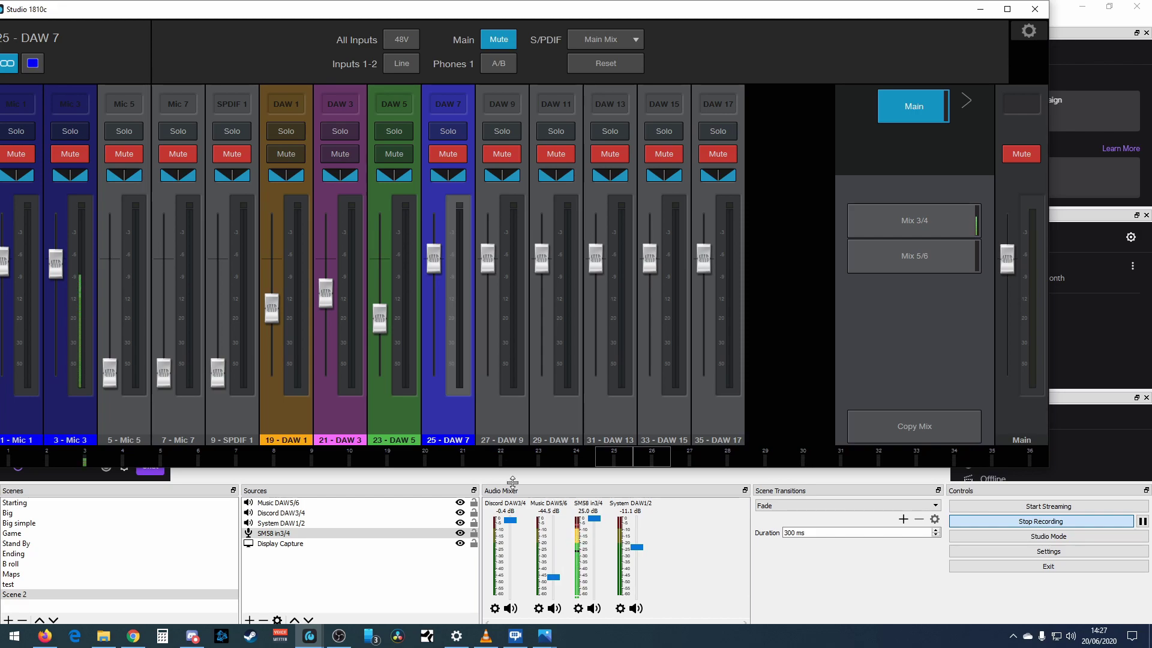
{"action": "left_click_drag", "start_coordinate": [513, 25], "coordinate": [566, 49]}
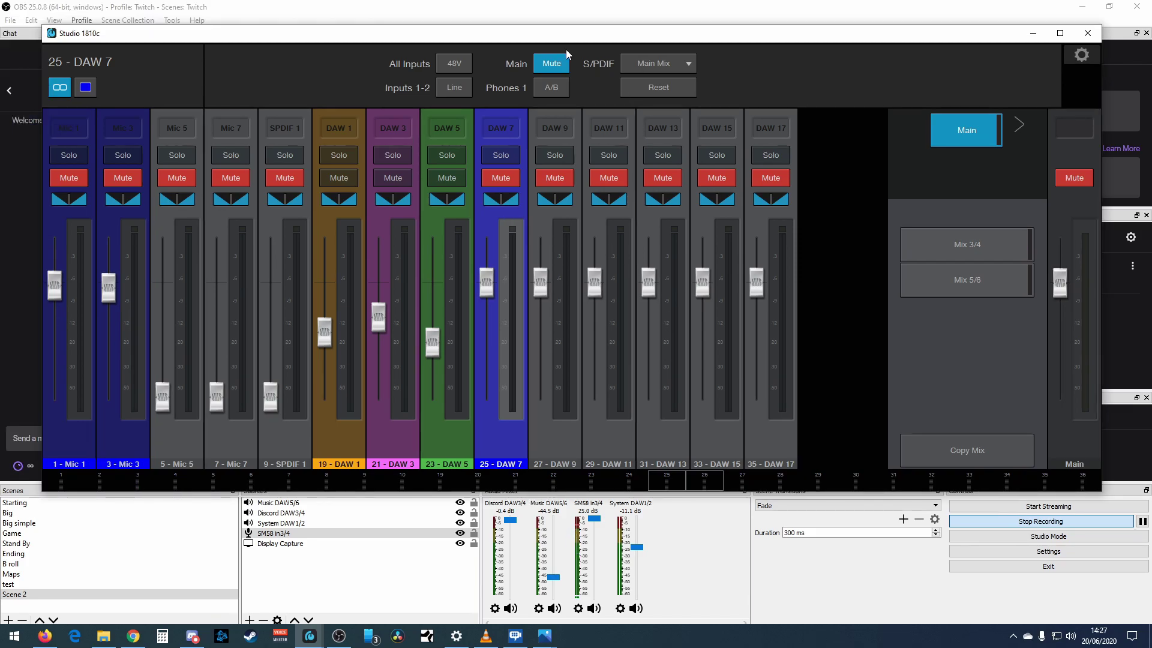